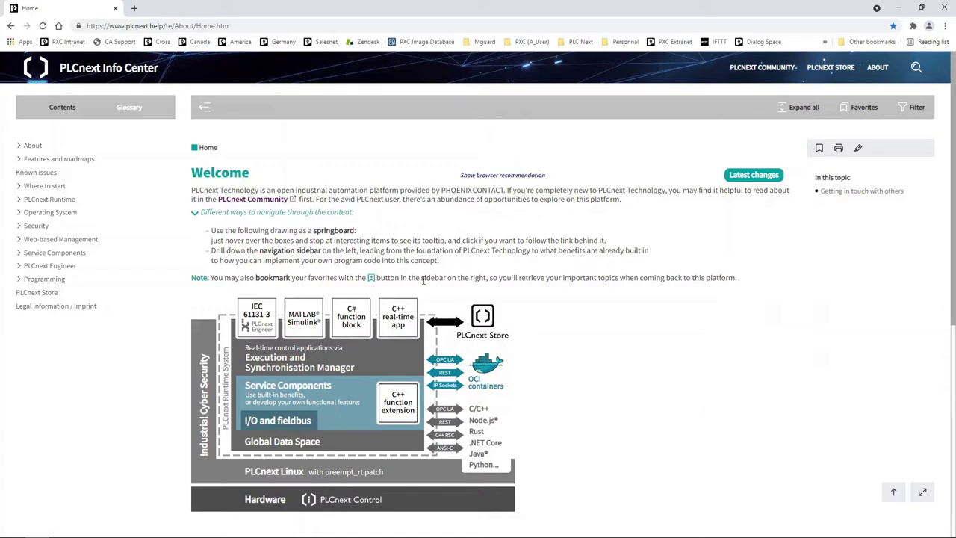
Step: Read the 'Proficloud V3 - Connecting to the service' help page under Service Components > Proficloud services, then switch to PLCnext Engineer
left_click(26, 255)
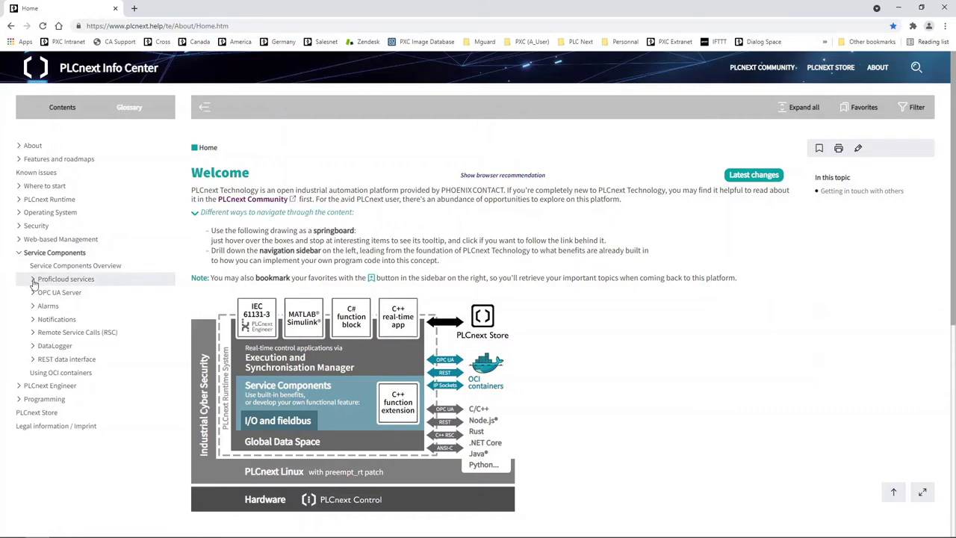
left_click(33, 281)
left_click(73, 294)
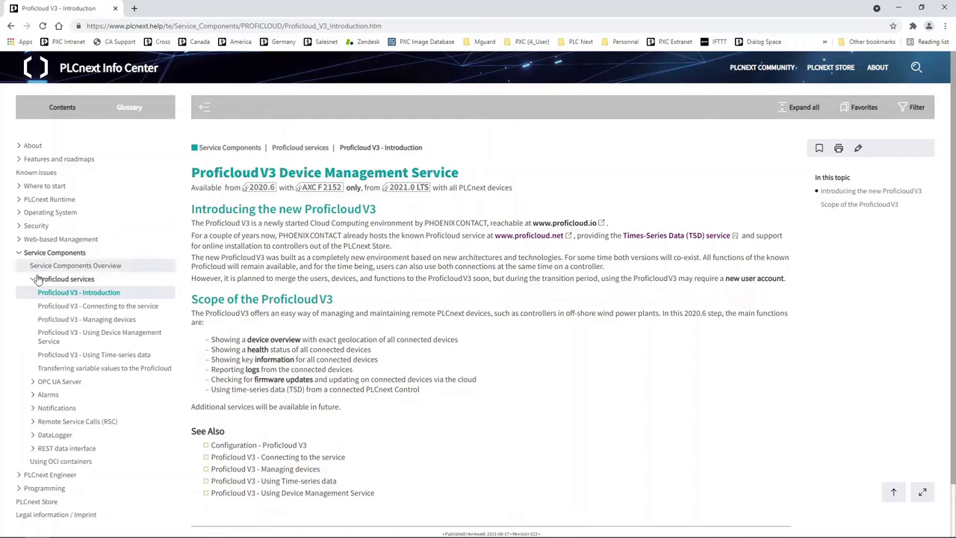
left_click(96, 307)
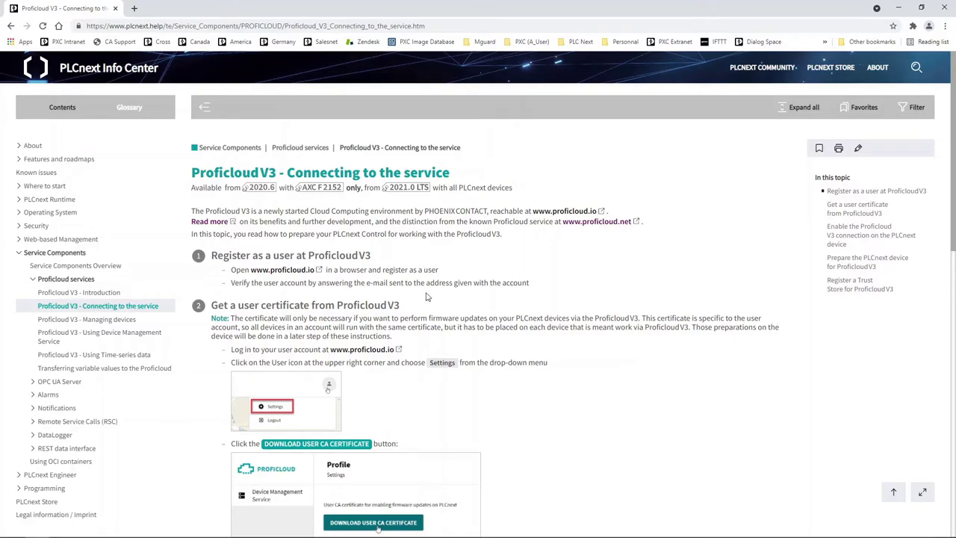
scroll(504, 296, "down", 2)
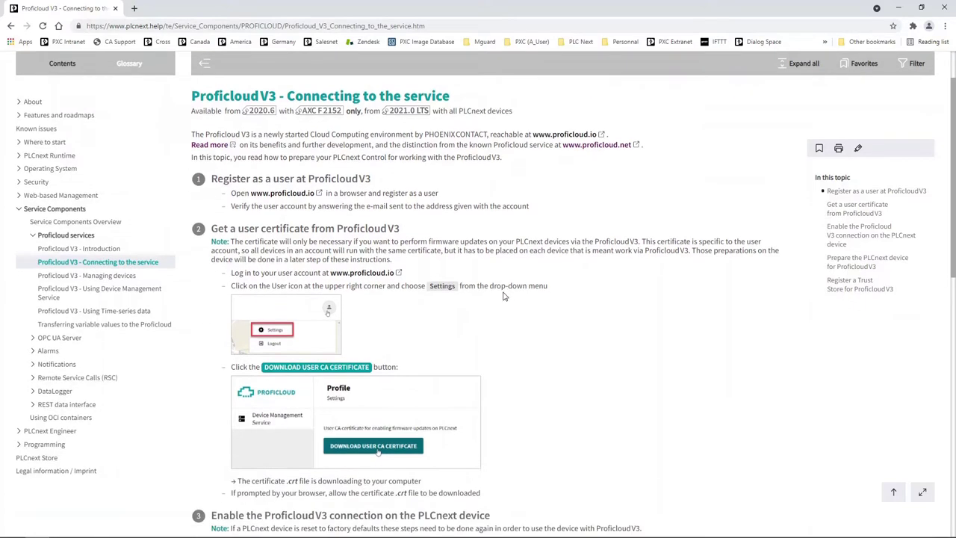
scroll(501, 297, "down", 2)
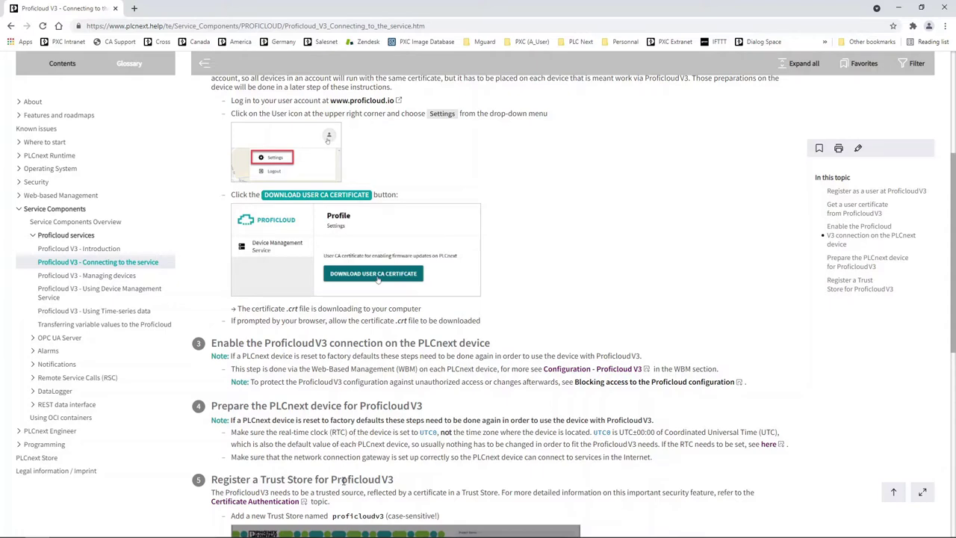
left_click(233, 528)
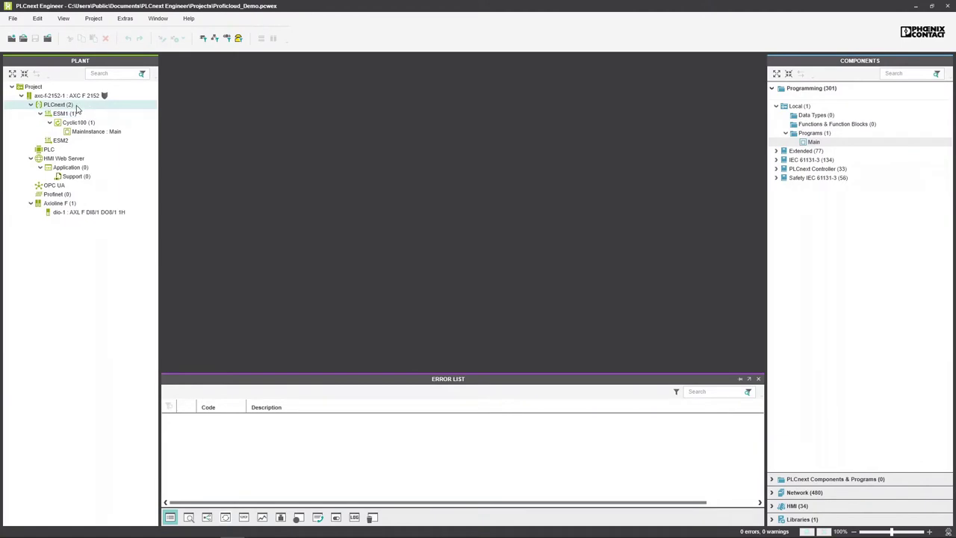
Step: Read the PLCnext controller's real time clock (2021-09-01, 13:30:09) from the device, then minimize PLCnext Engineer
left_click(77, 108)
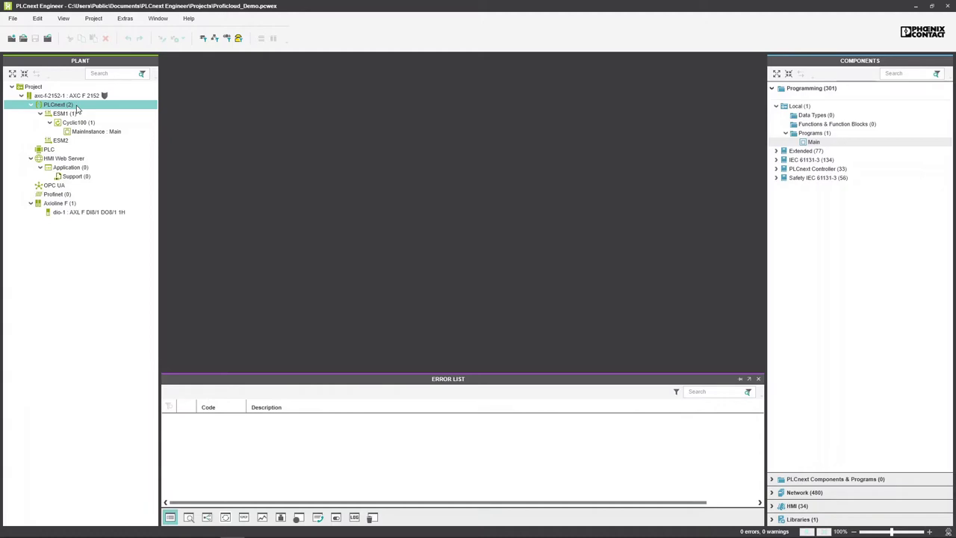
double_click(77, 109)
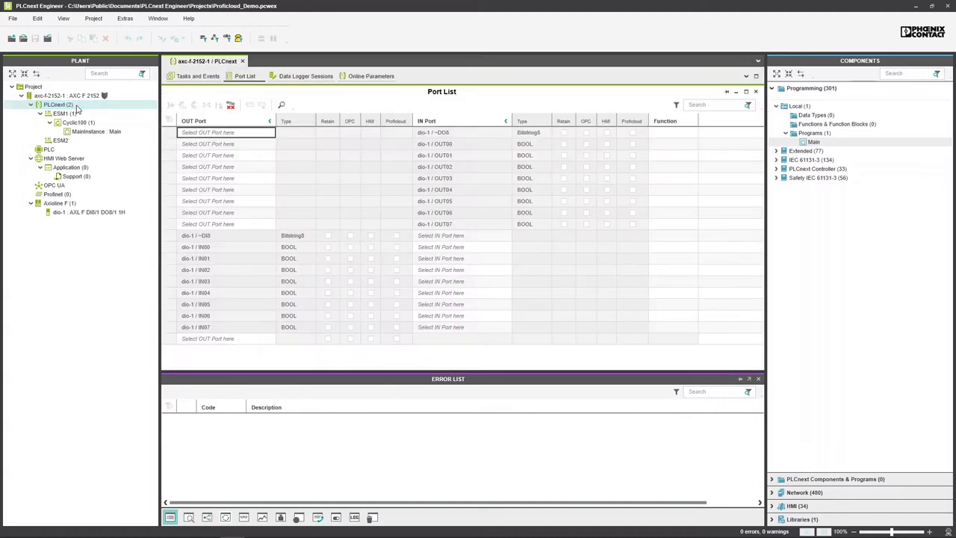
left_click(384, 76)
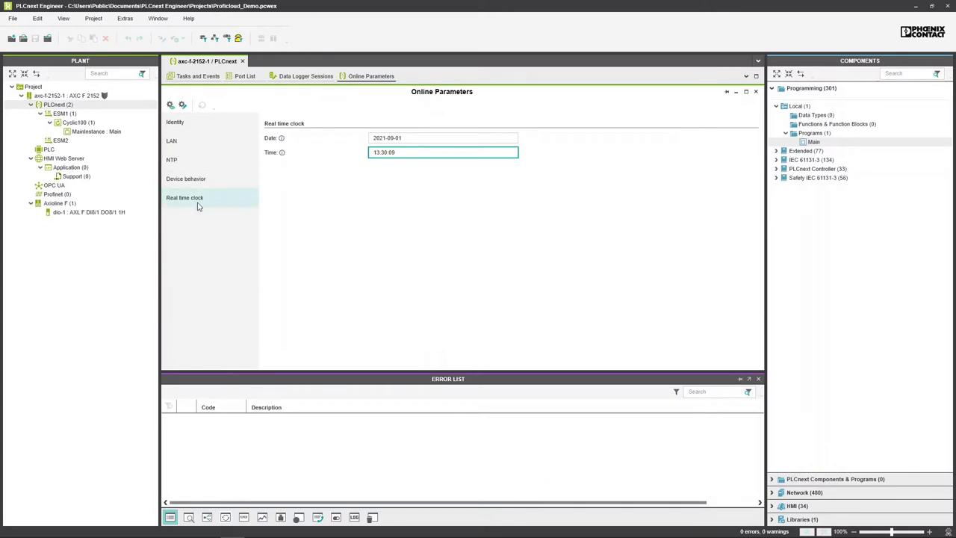
left_click(201, 207)
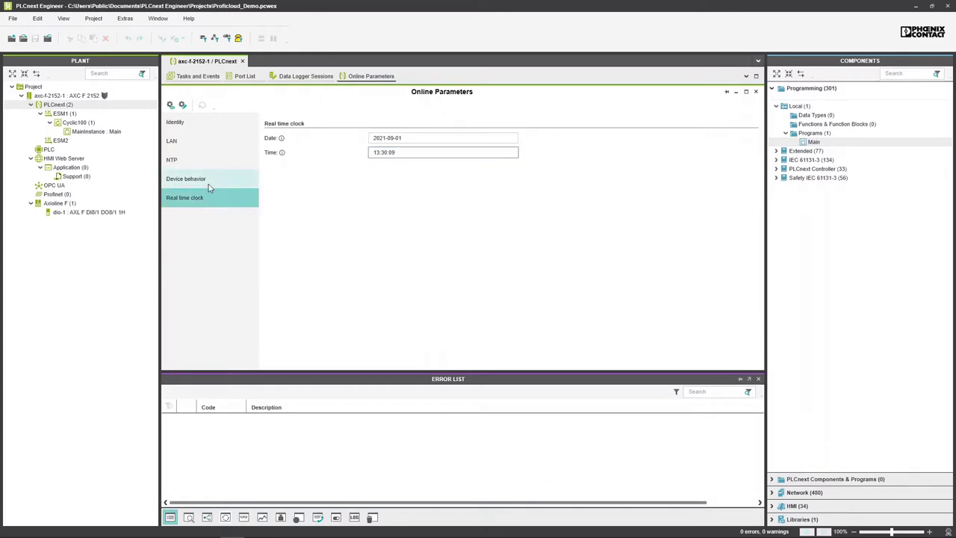
left_click(171, 106)
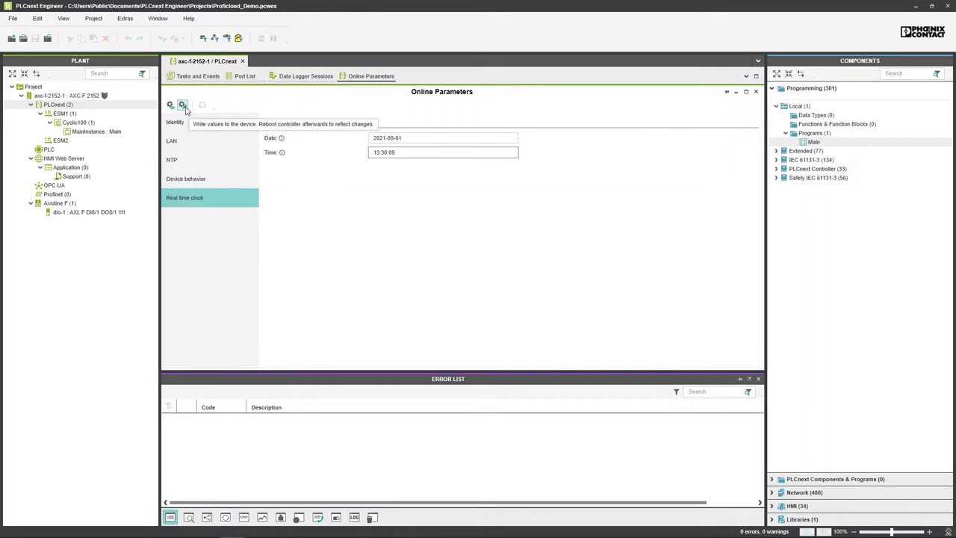
left_click(916, 7)
scroll(616, 331, "up", 4)
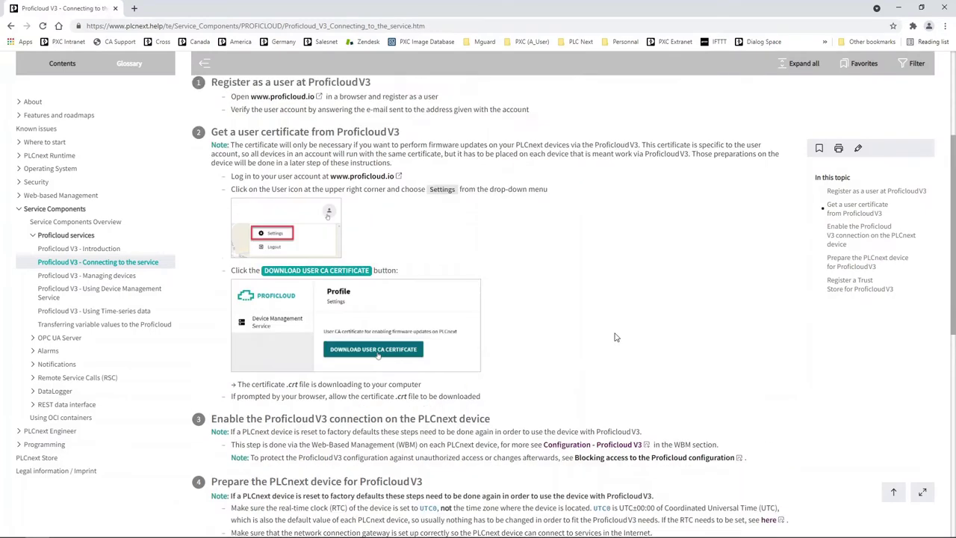
Step: Go to the controller's web management at 192.168.1.10/wbm
left_click(157, 25)
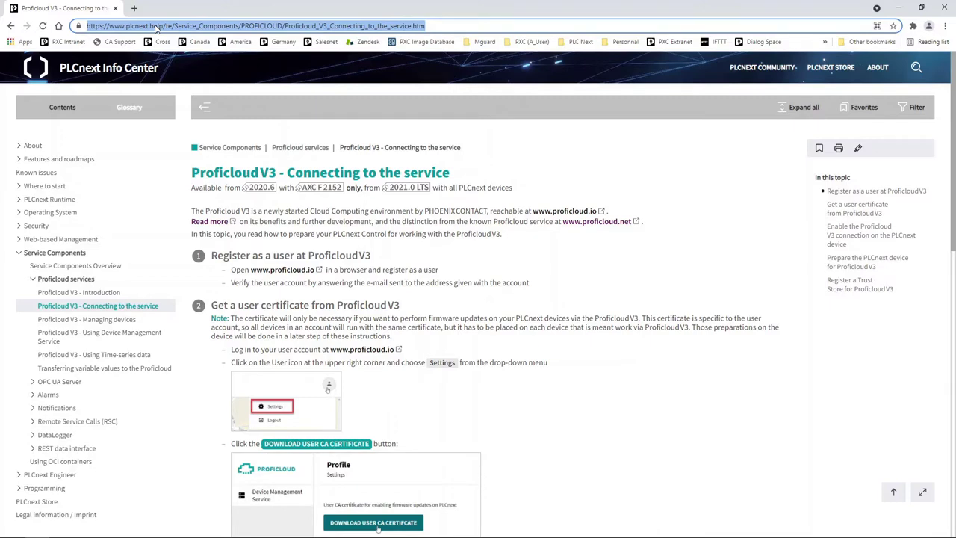
type("192.")
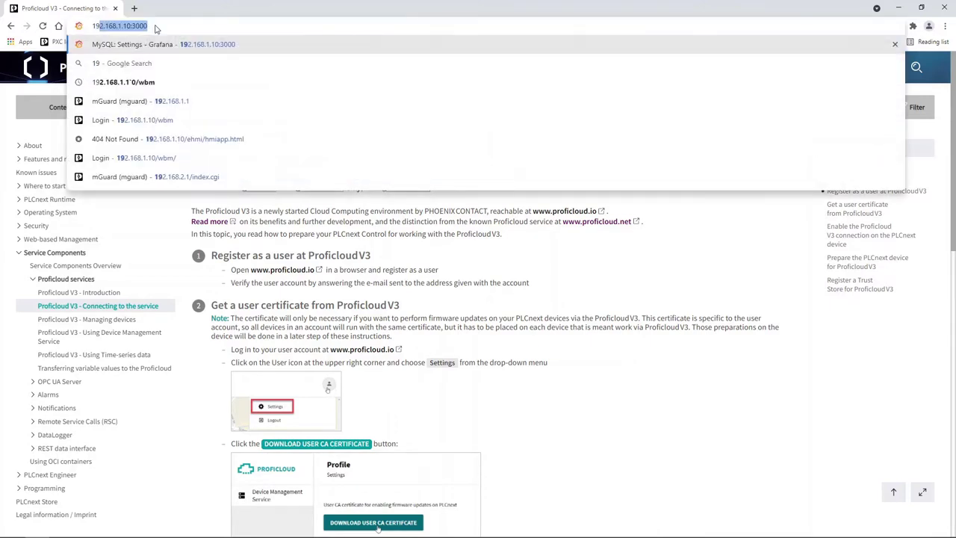
type("168.1.1")
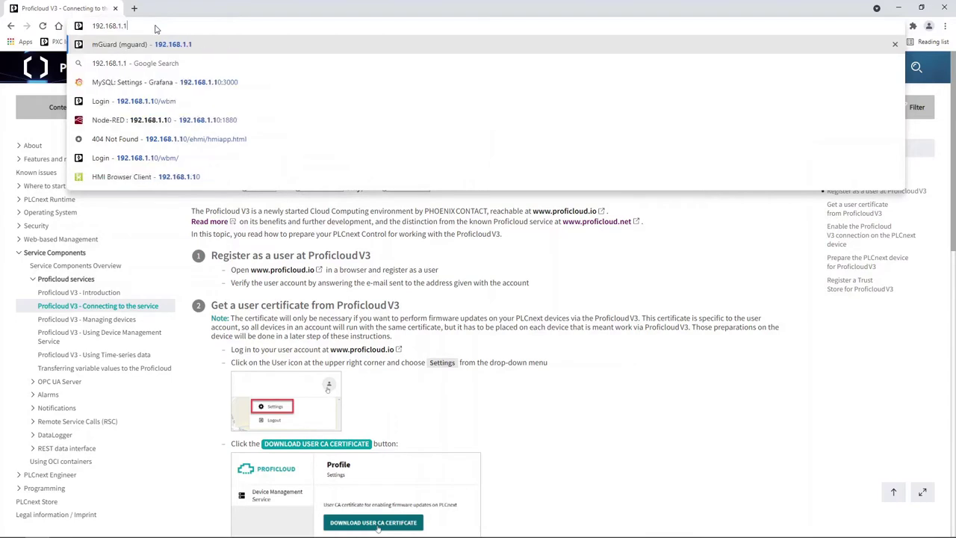
type("0/")
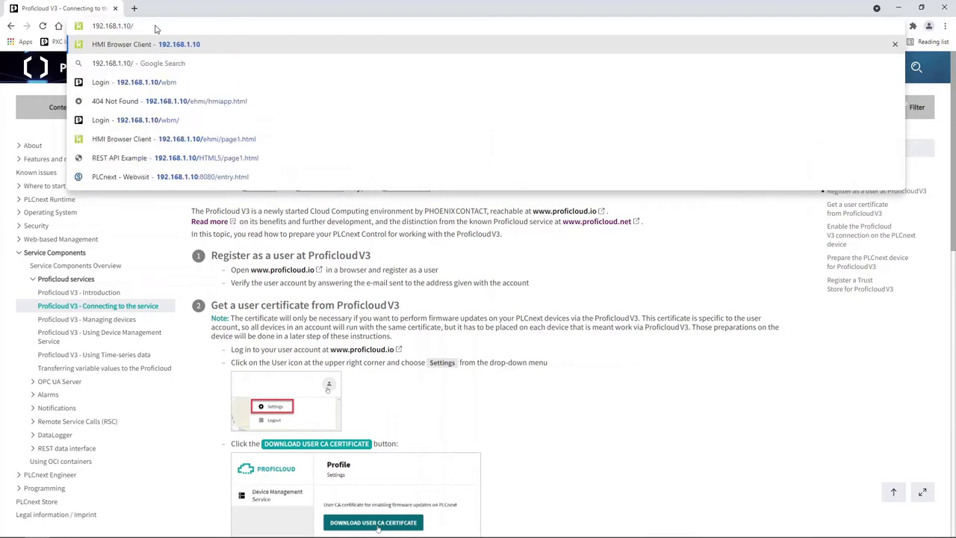
type("wbm")
key("Return")
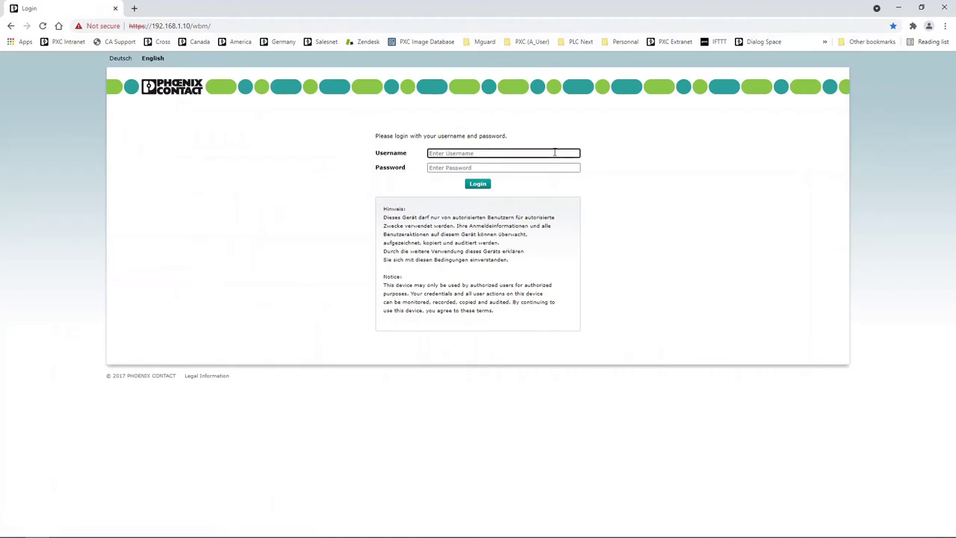
Step: Log in to PLCnext WBM with the admin username and the account password
left_click(554, 153)
type("admin")
key("Tab")
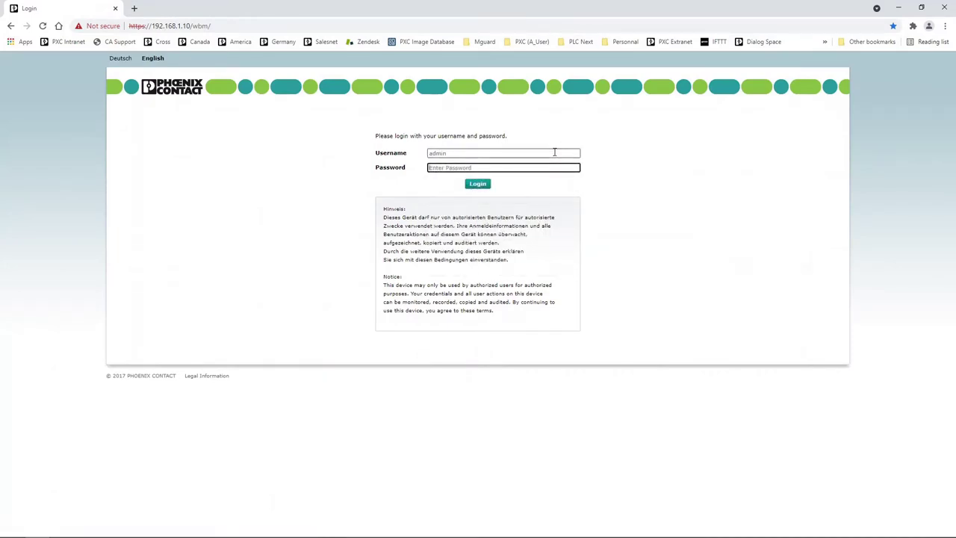
type("*******")
key("Return")
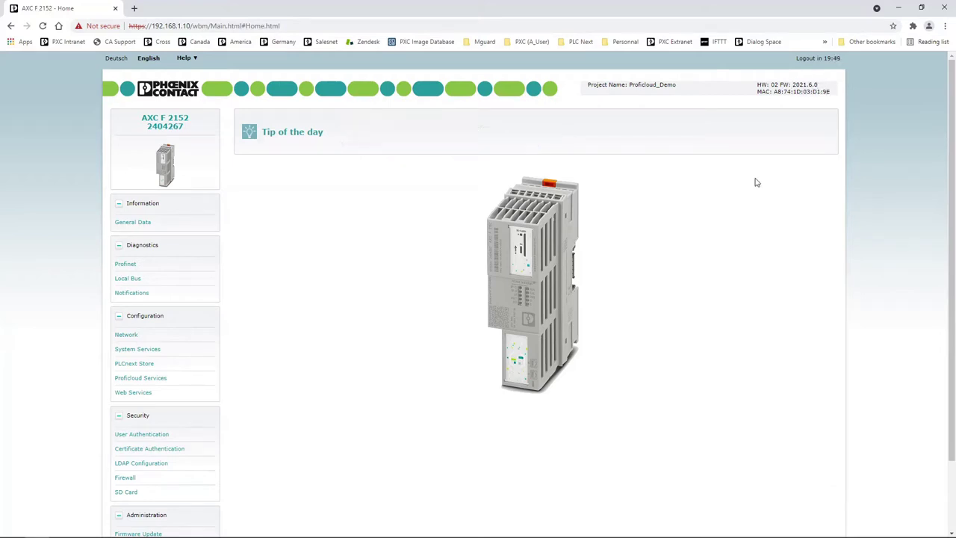
Step: On Configuration > Proficloud Services, enable the connection, Device Management and Time Series Data, and apply
left_click(133, 363)
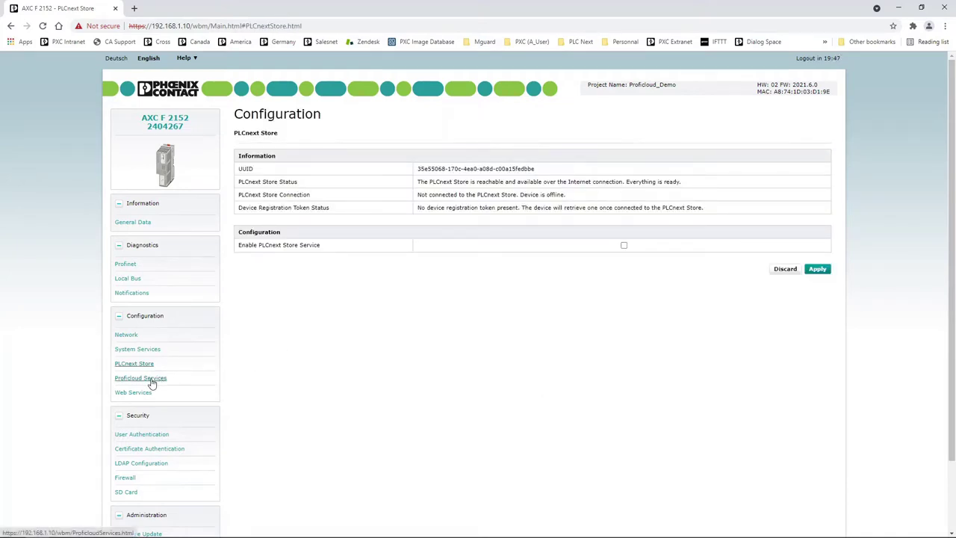
left_click(154, 380)
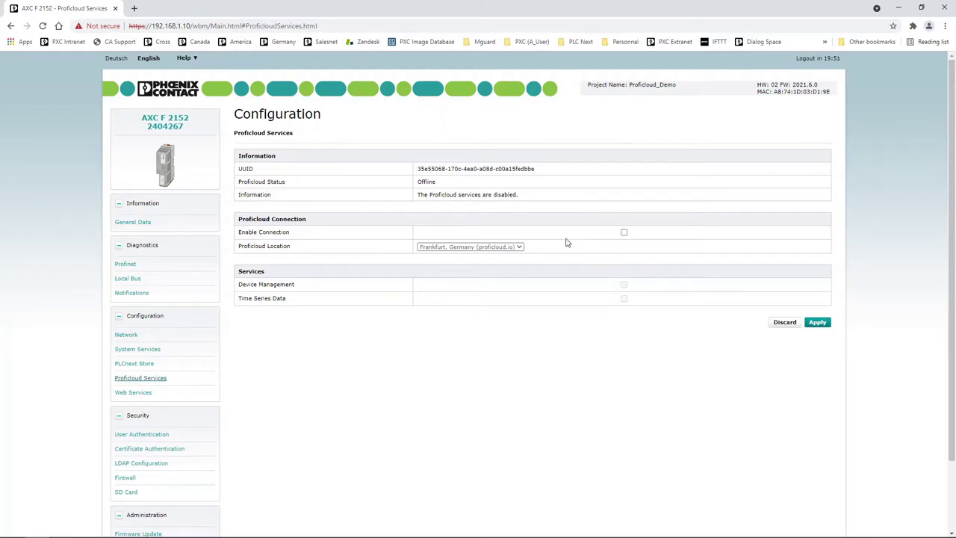
left_click(624, 233)
left_click(625, 285)
left_click(625, 299)
left_click(817, 322)
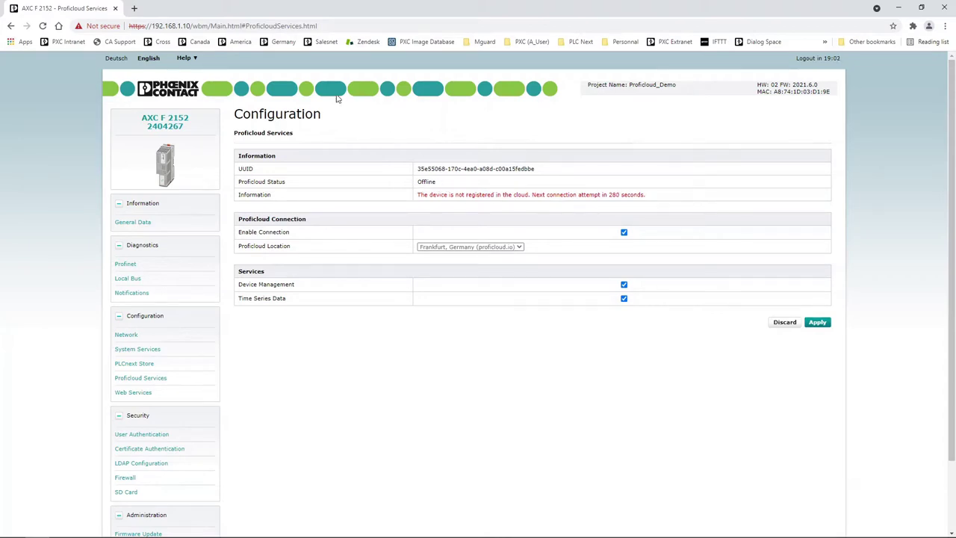
Step: Open proficloud.io in a new browser tab
left_click(134, 9)
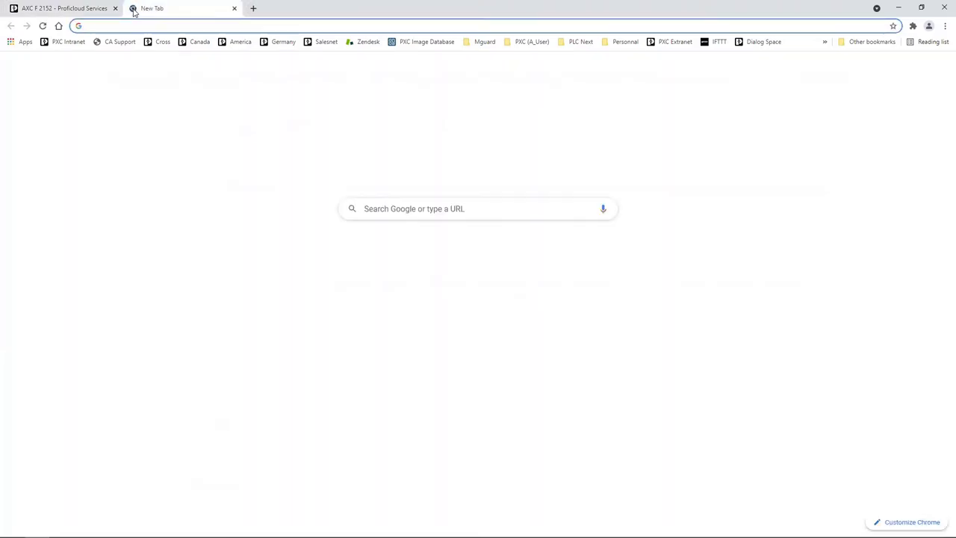
type("proficloud.io")
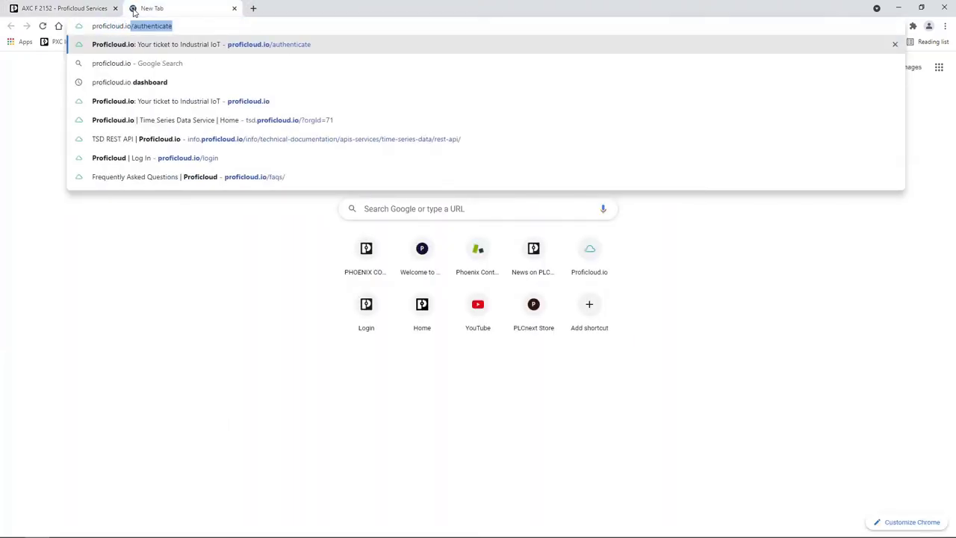
key("Return")
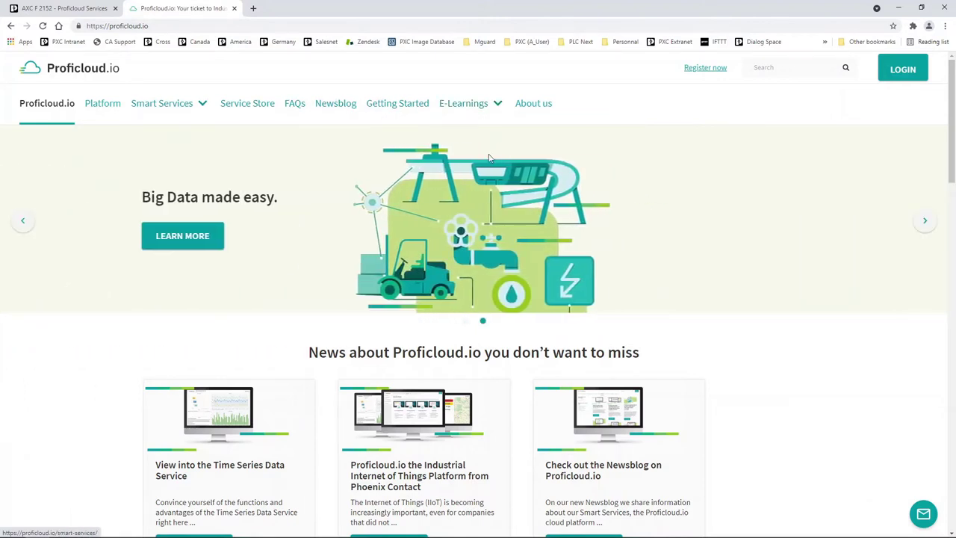
Step: Log in to Proficloud.io with the account e-mail and password
left_click(904, 70)
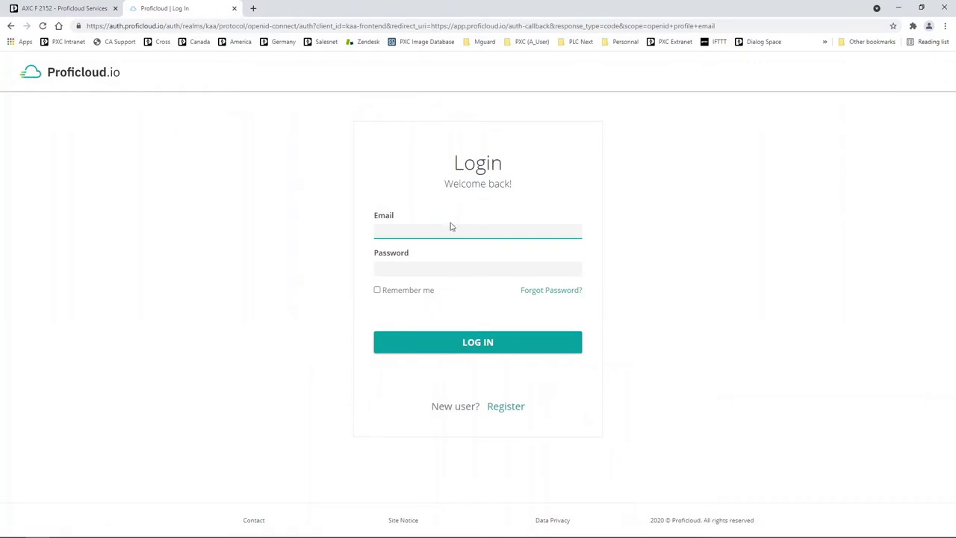
key("Tab")
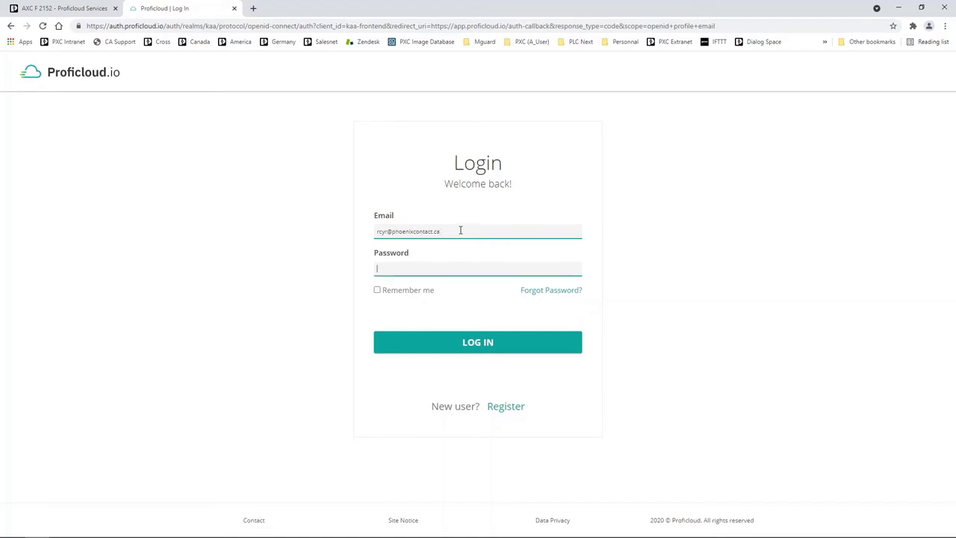
type("•••••••••••••")
key("Return")
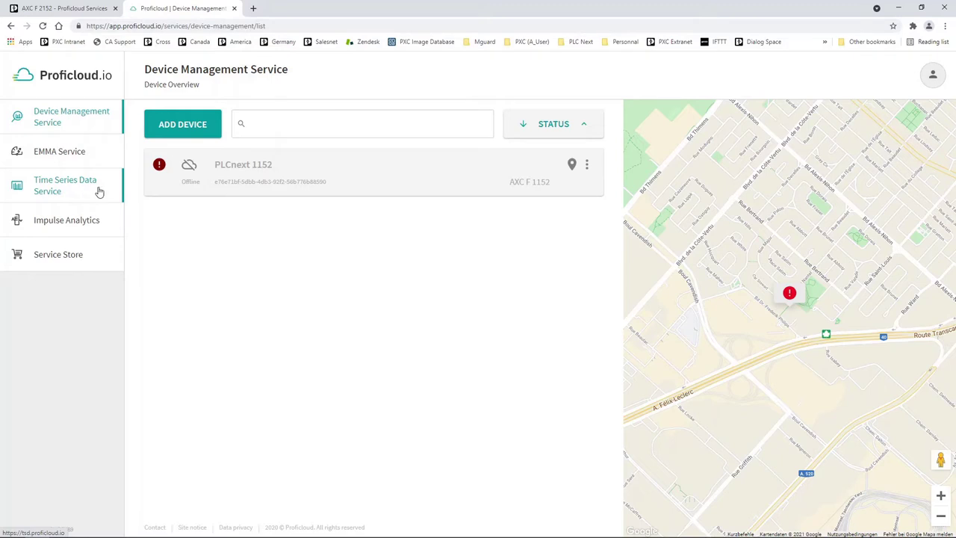
Step: Start a new device and paste the controller's UUID copied from the WBM Proficloud Services page
left_click(198, 127)
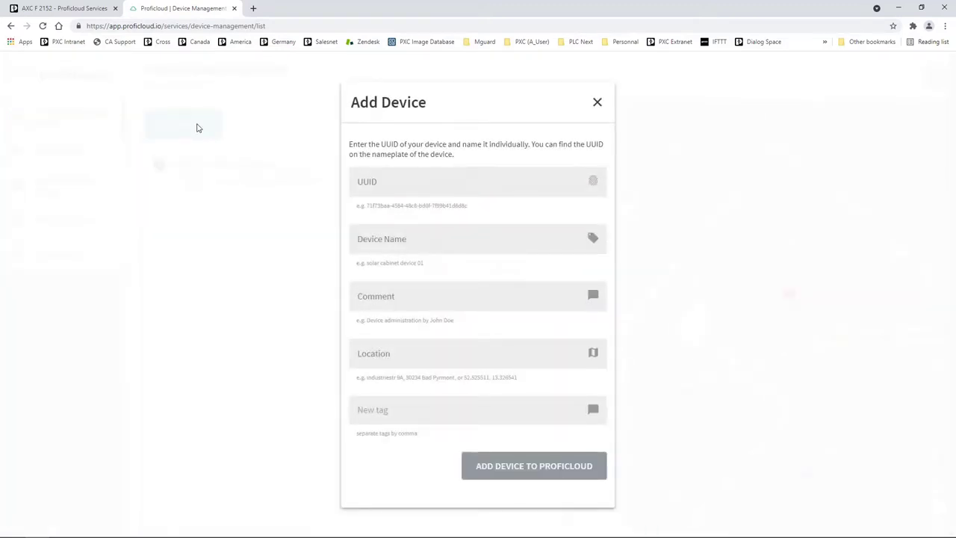
left_click(471, 181)
left_click(67, 9)
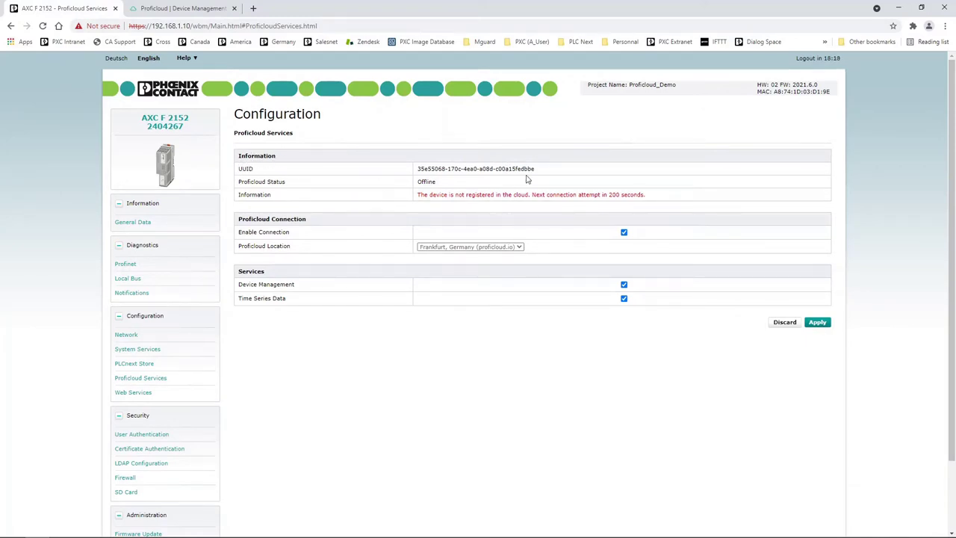
left_click_drag(535, 168, 415, 178)
key("ctrl+c")
key("ctrl+Tab")
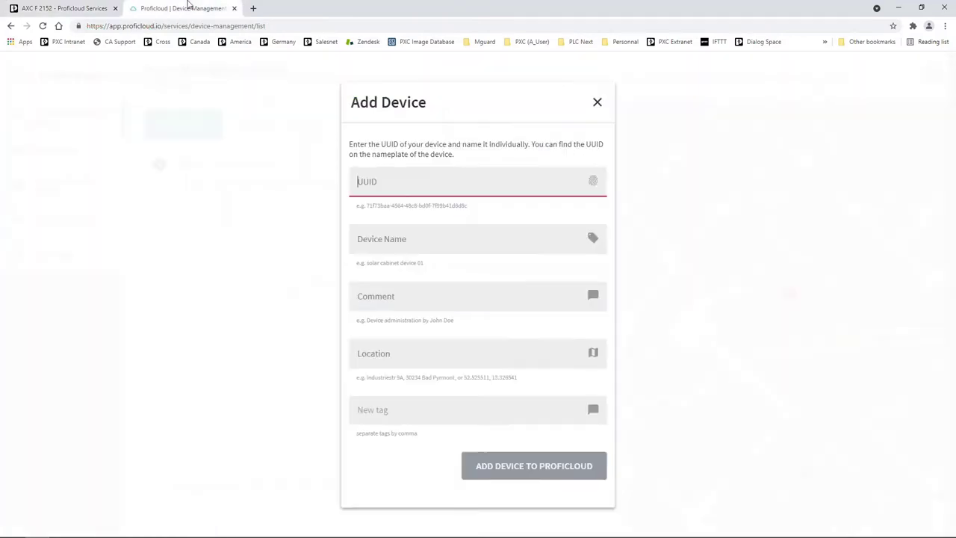
left_click(418, 185)
key("ctrl+v")
Step: Name the device 'PLCnext 2152' and add it to Proficloud
left_click(509, 241)
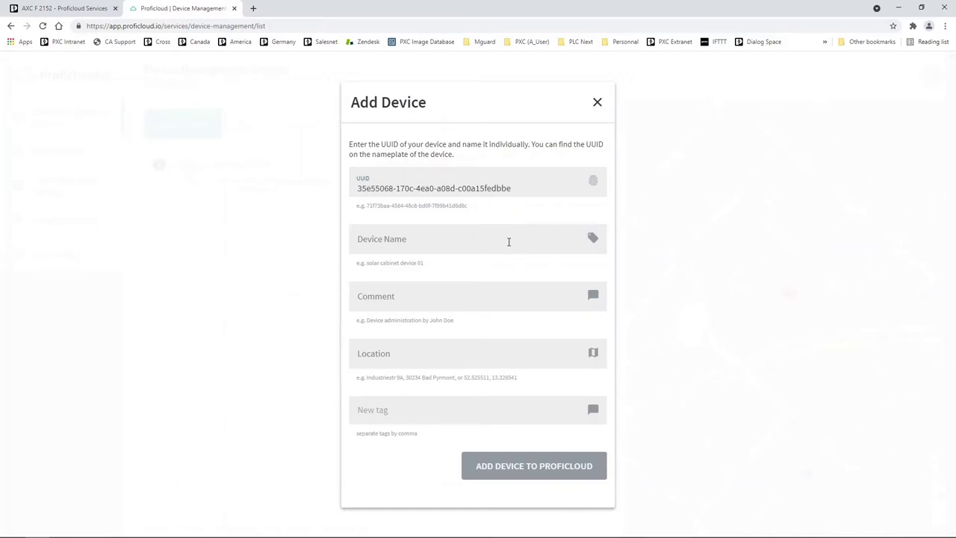
type("PLCnext")
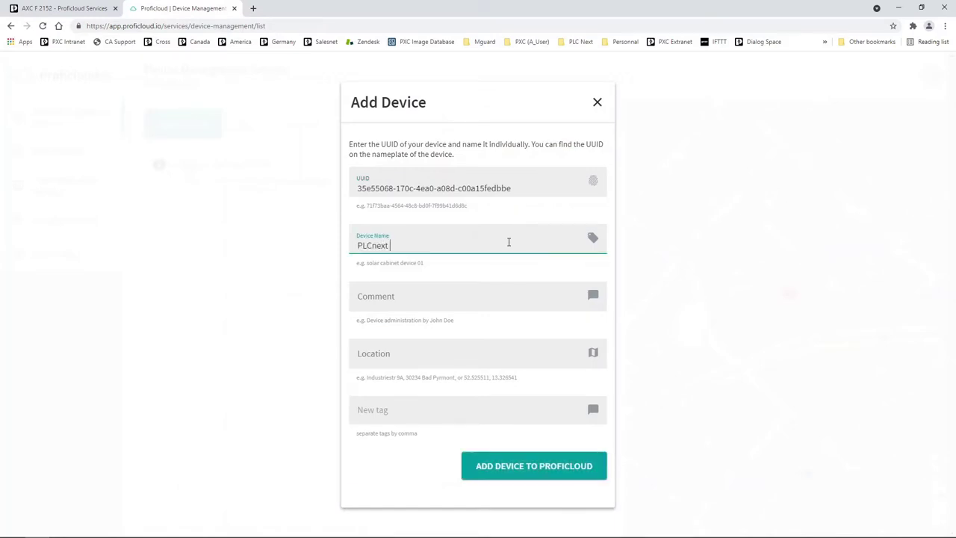
type(" 2152")
left_click(504, 296)
left_click(521, 351)
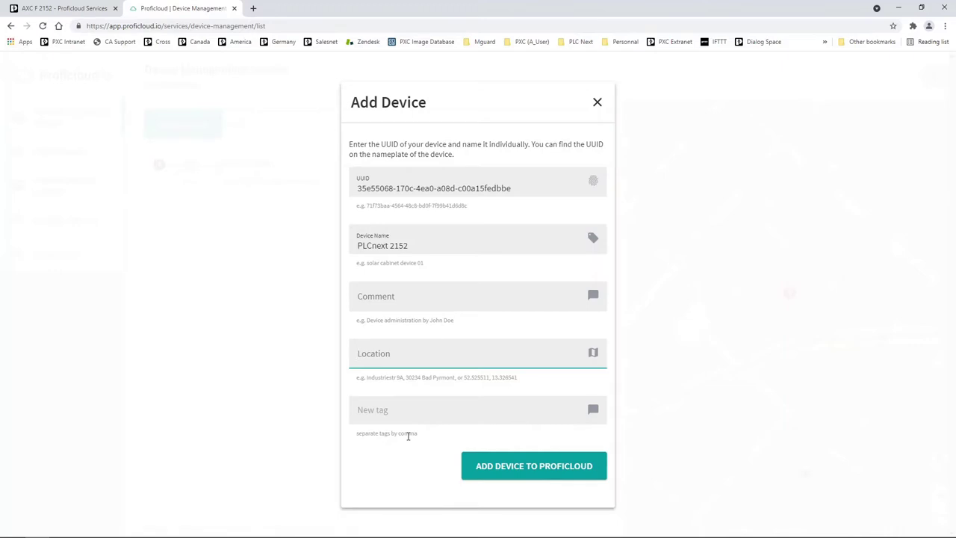
left_click(508, 463)
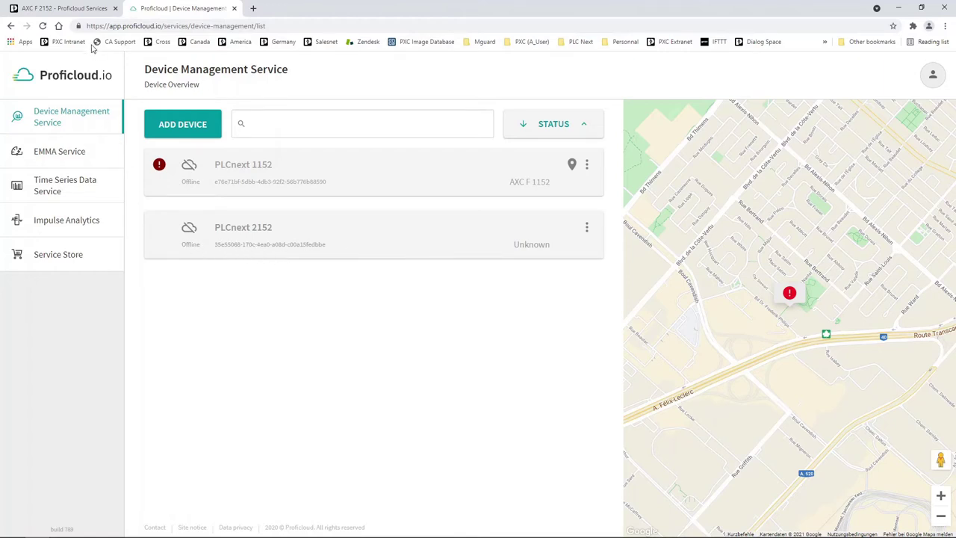
Step: Re-apply the WBM Proficloud settings until the controller reports Online, then return to the Proficloud tab
left_click(65, 12)
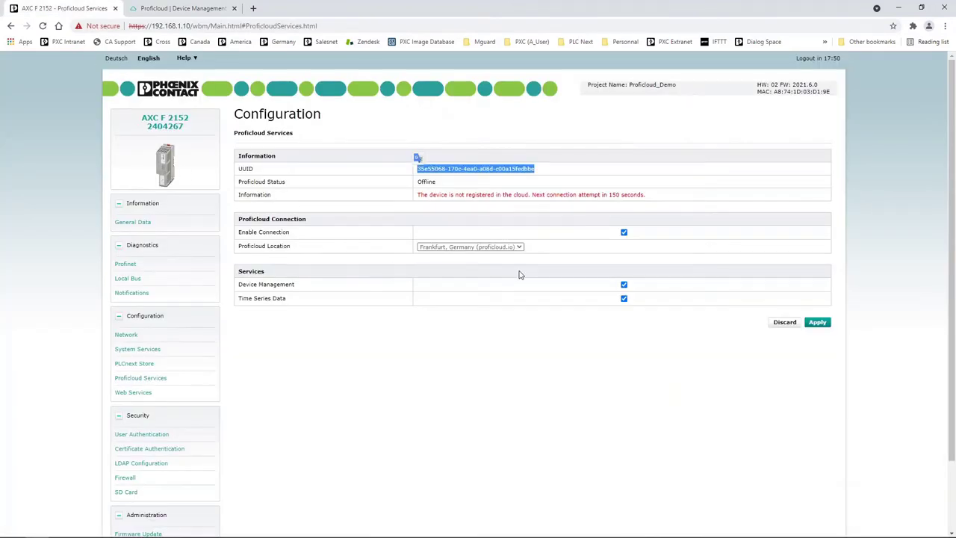
left_click(818, 322)
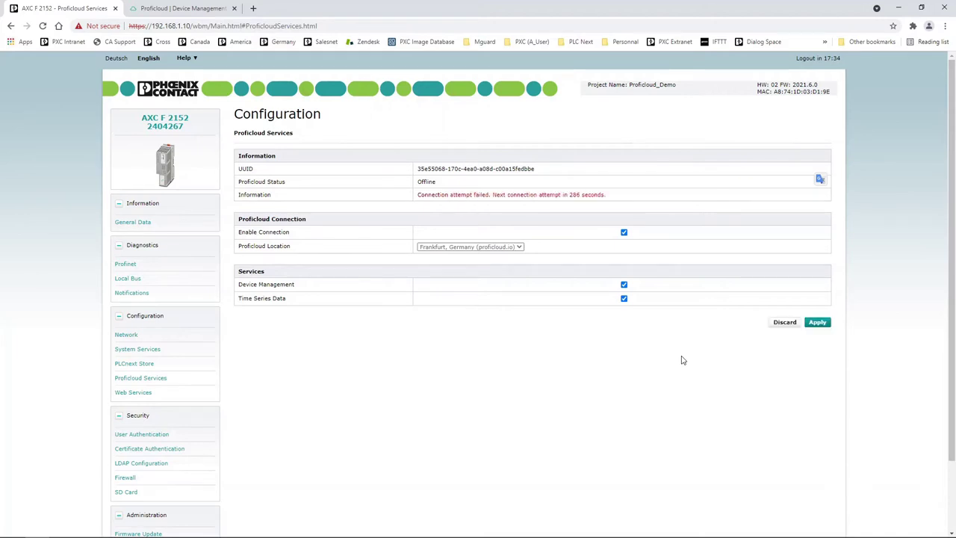
left_click(817, 323)
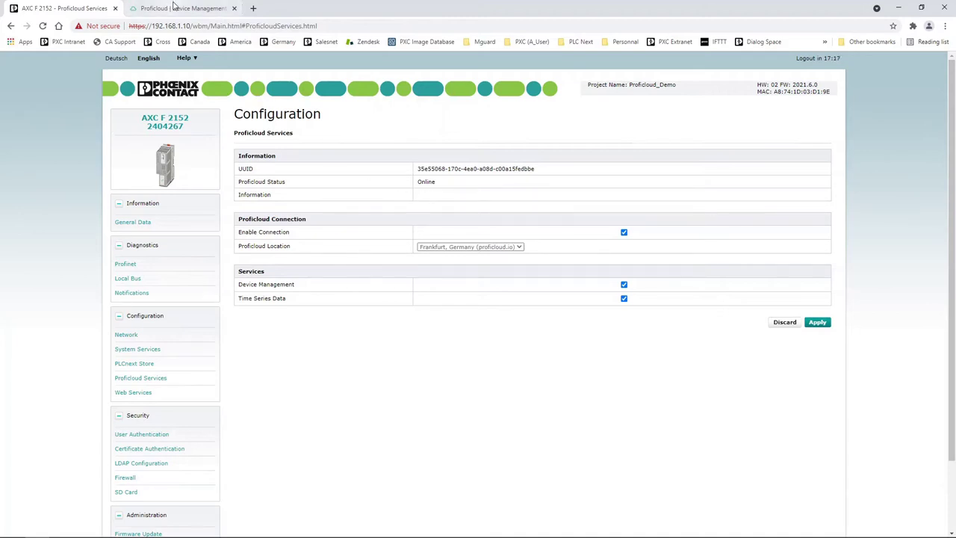
left_click(174, 7)
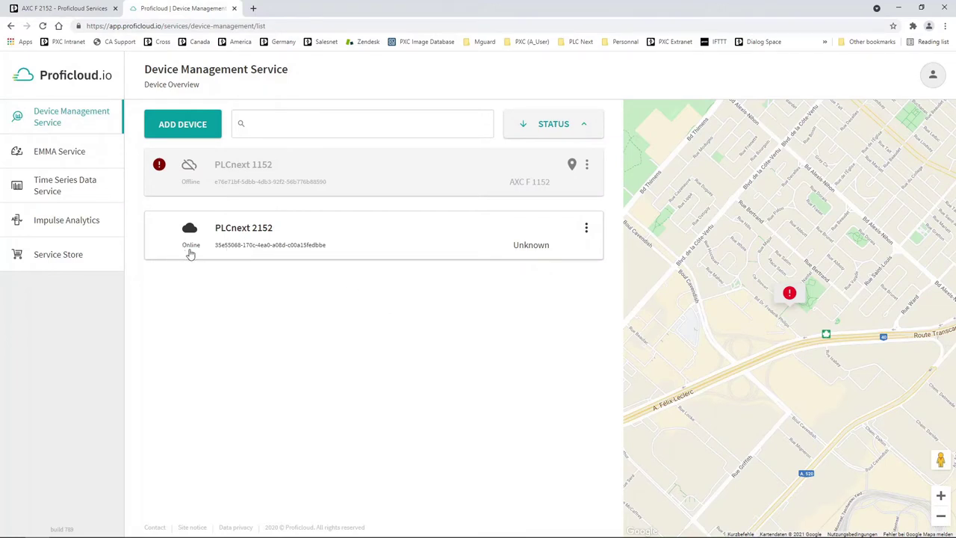
Step: Expand the PLCnext 2152 row and view its Information details with the UUID
left_click(377, 249)
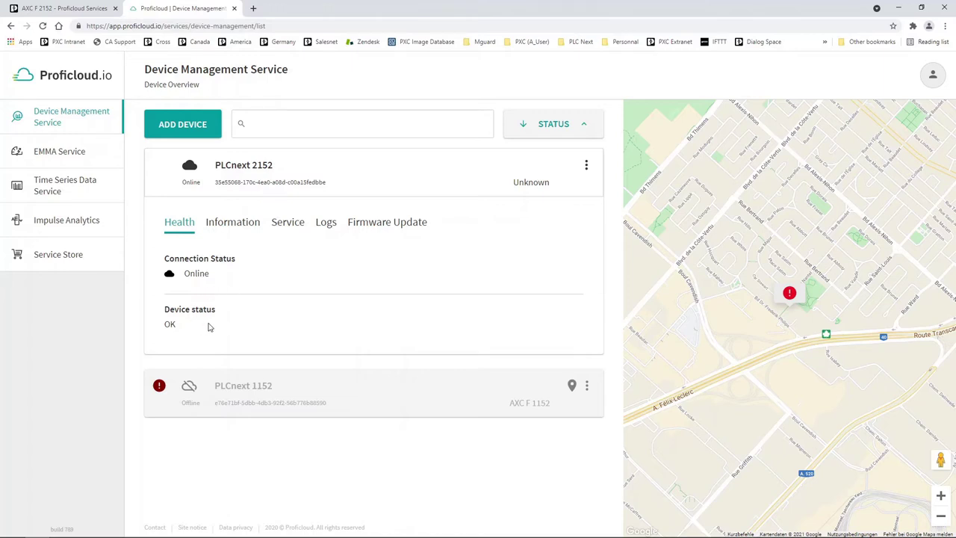
left_click(252, 226)
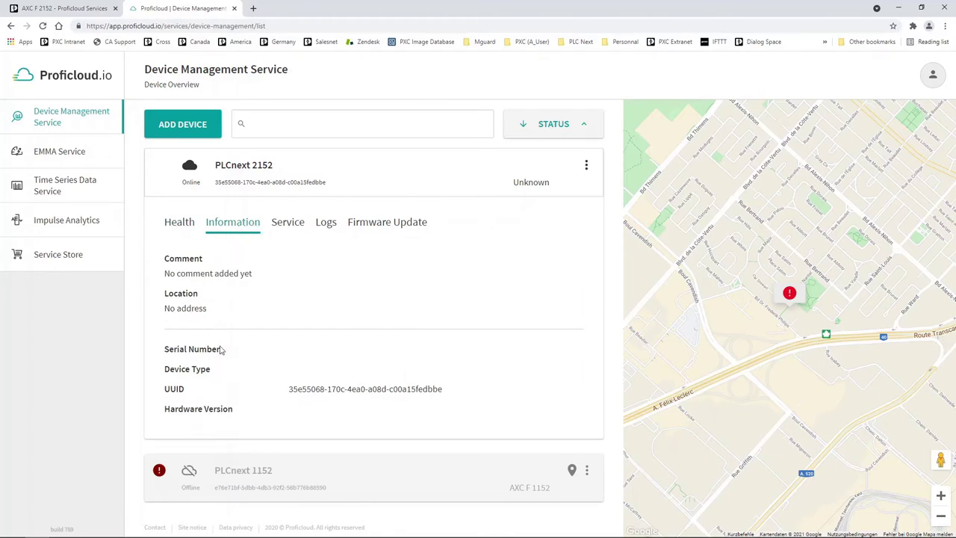
Step: Check PLCnext 2152's Service, Logs and Firmware Update tabs, showing firmware 2021.6.0
left_click(299, 226)
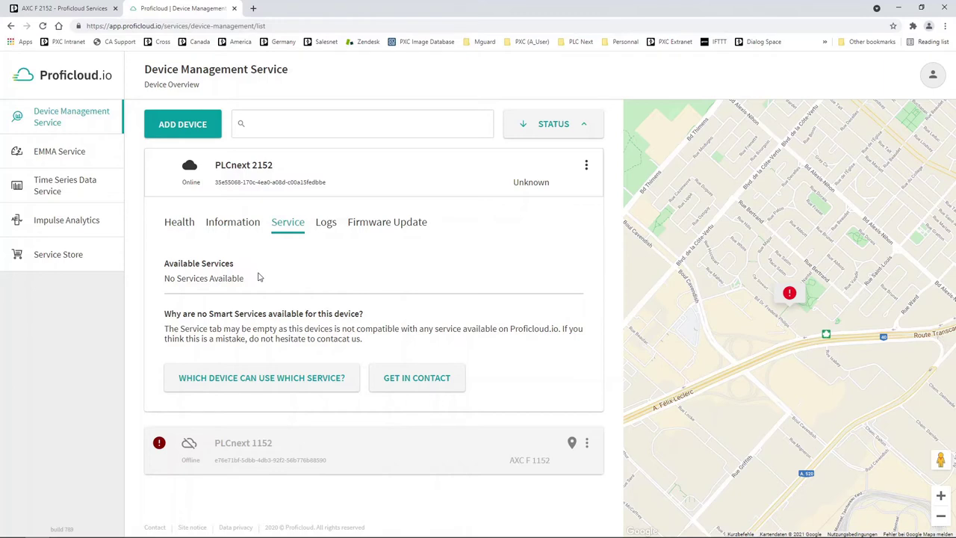
left_click(328, 225)
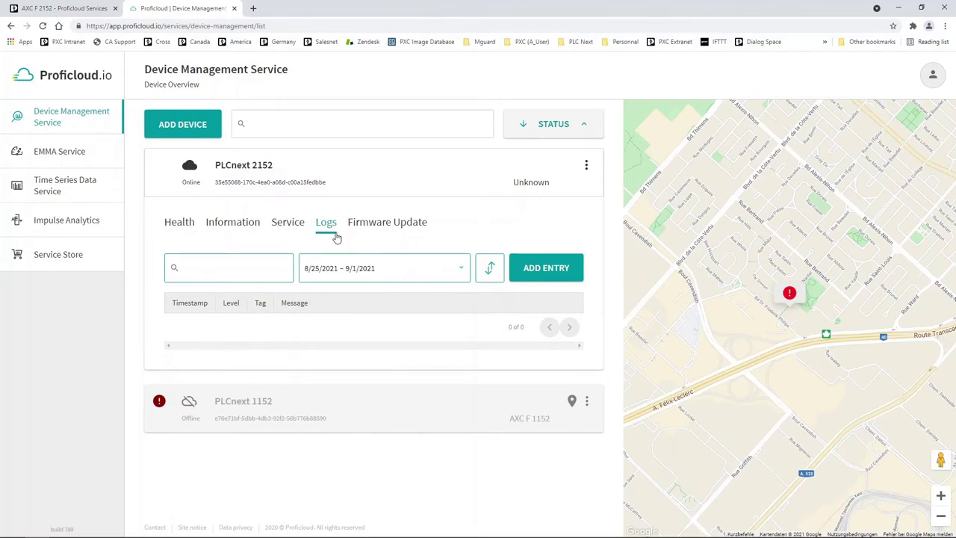
left_click(375, 227)
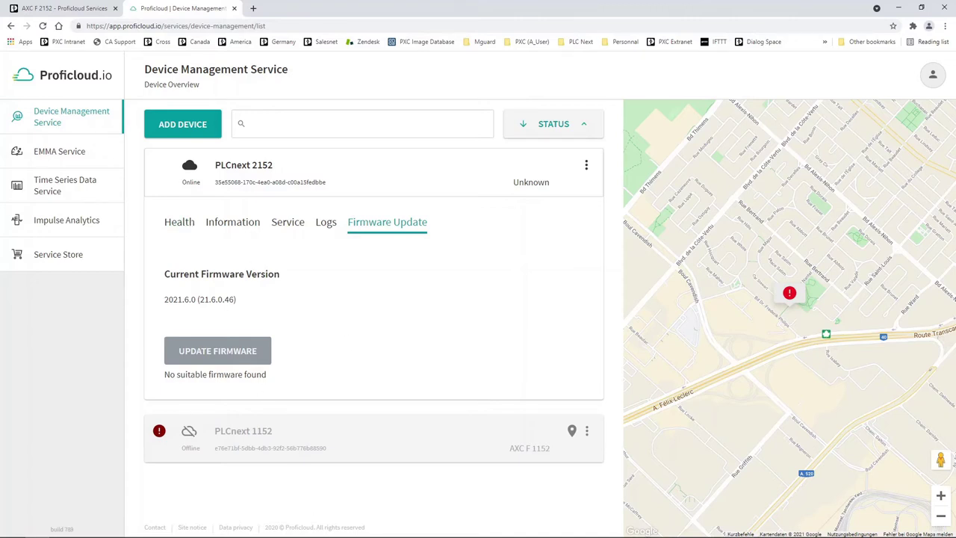
Step: Back in PLCnext Engineer, open the variables of the Main program under Programs
mouse_move(295, 532)
left_click(233, 529)
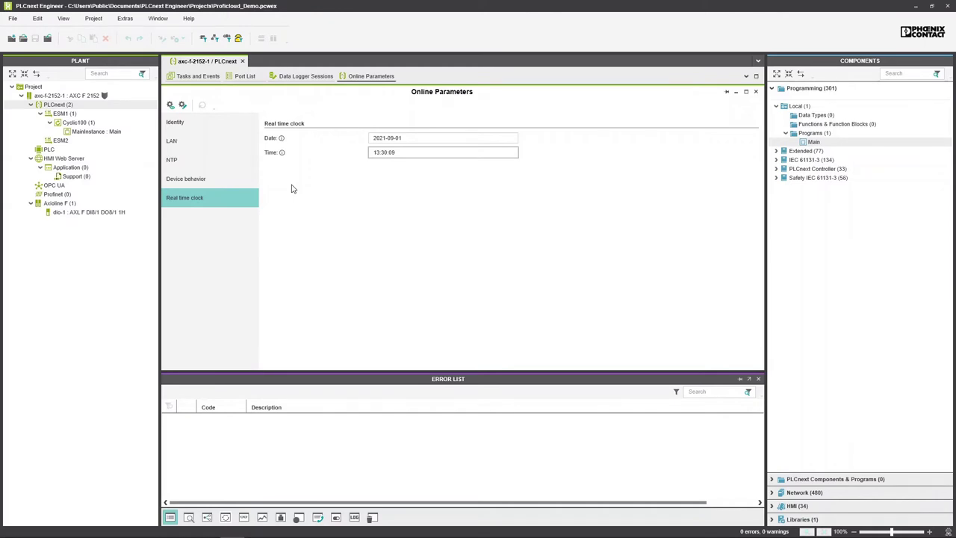
double_click(820, 142)
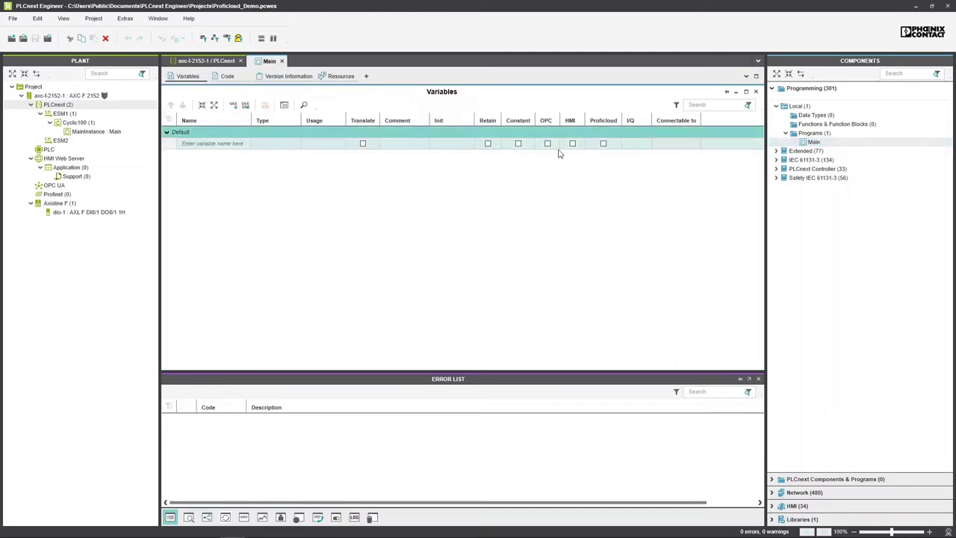
Step: Add two variables named Cloud_MyInt1 and Cloud_MyInt2 to the Main variables table
left_click(222, 144)
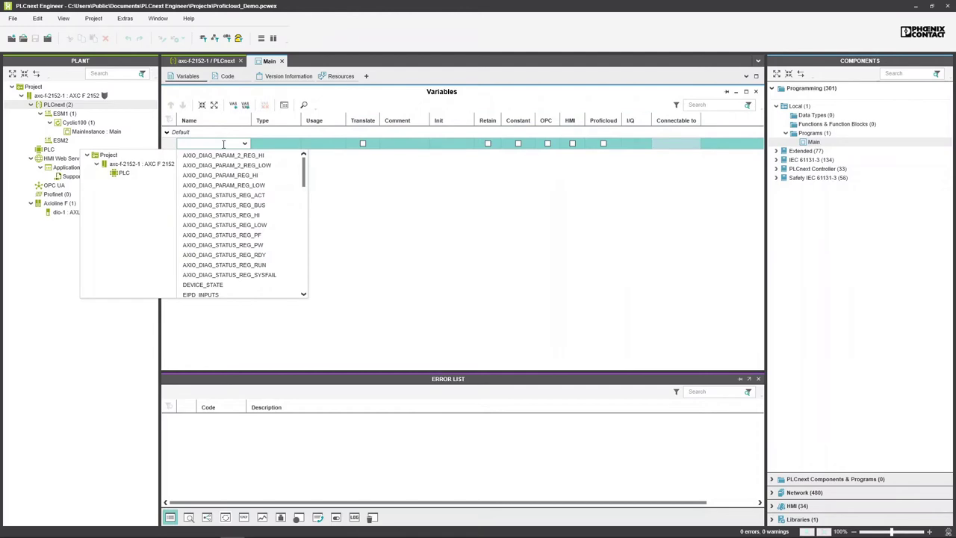
type("Cloud_M")
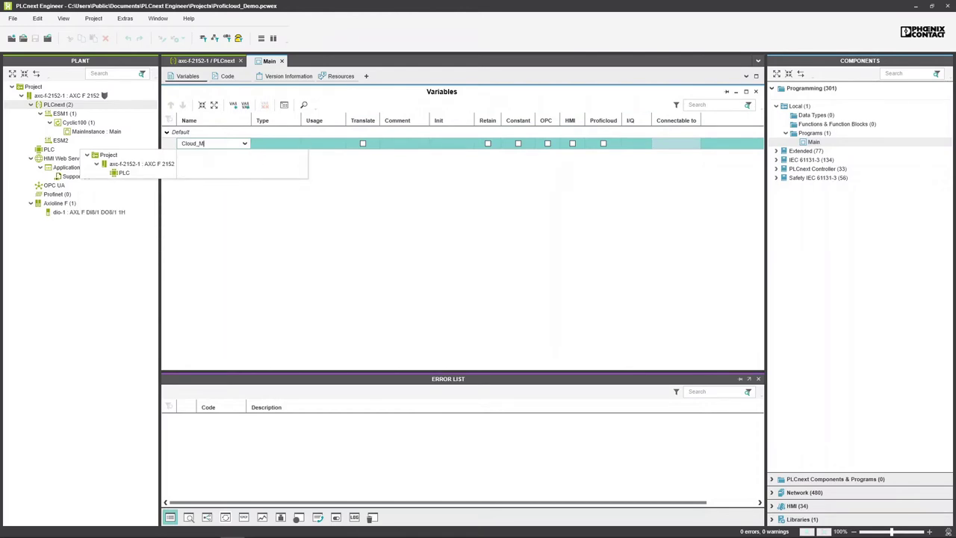
type("yInt1")
key("Return")
left_click(221, 155)
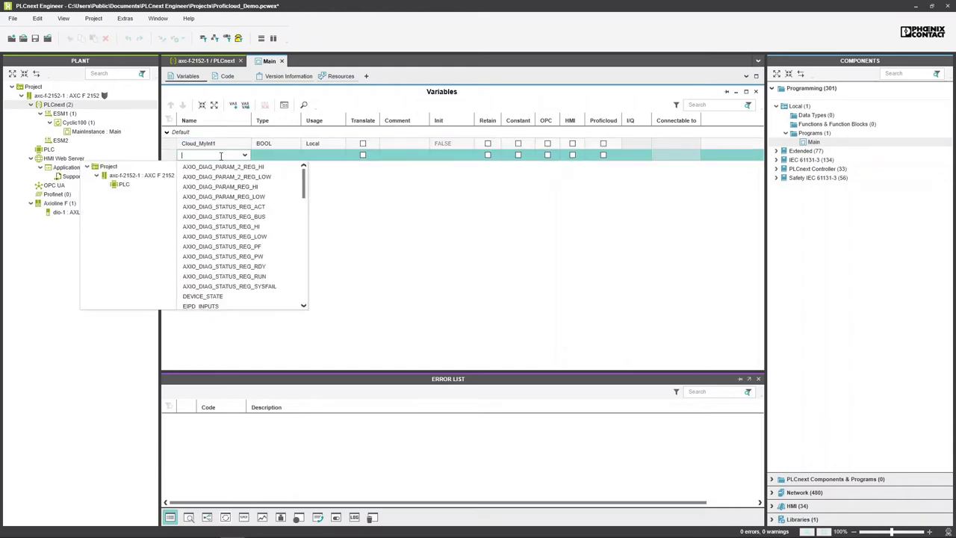
type("Cloud_")
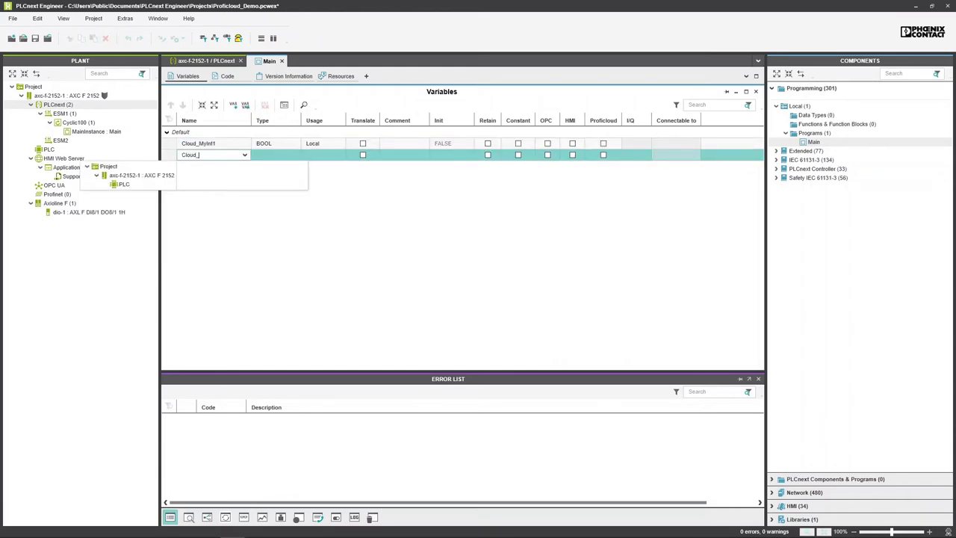
type("MyInt2")
key("Return")
Step: Set the data type of both Cloud_MyInt1 and Cloud_MyInt2 to INT
left_click(270, 155)
left_click(275, 143)
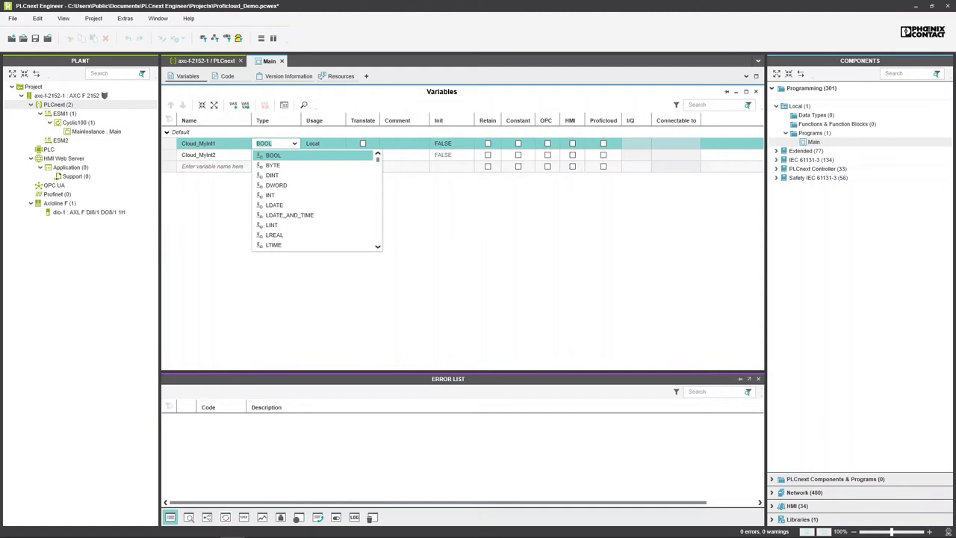
type("INT")
key("Return")
left_click(290, 155)
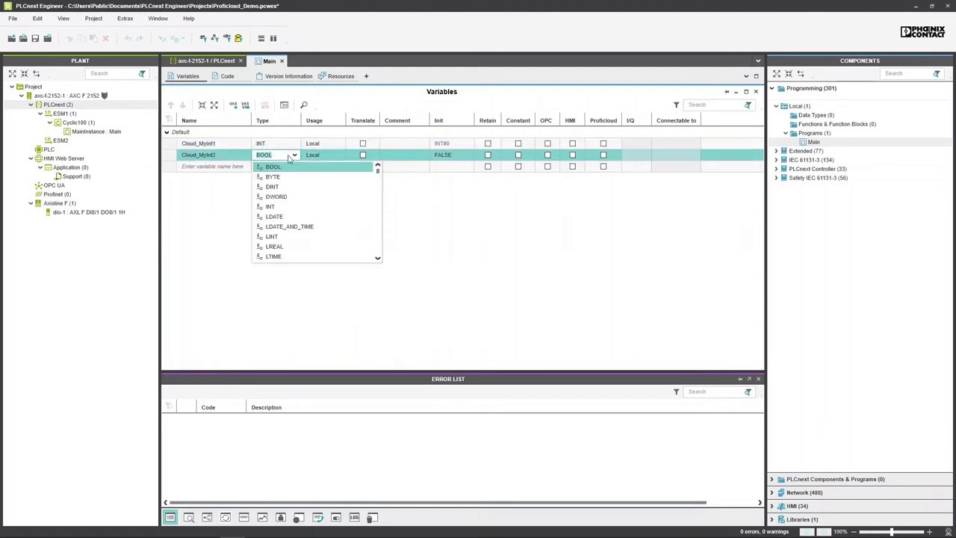
type("INT")
left_click(313, 155)
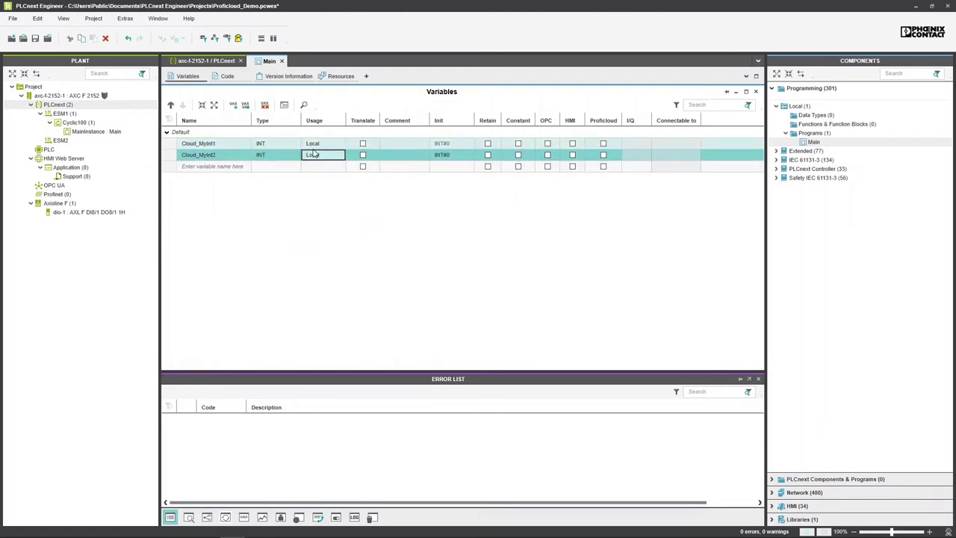
Step: Make both variables OUT Ports and tick their Proficloud checkboxes
left_click(337, 144)
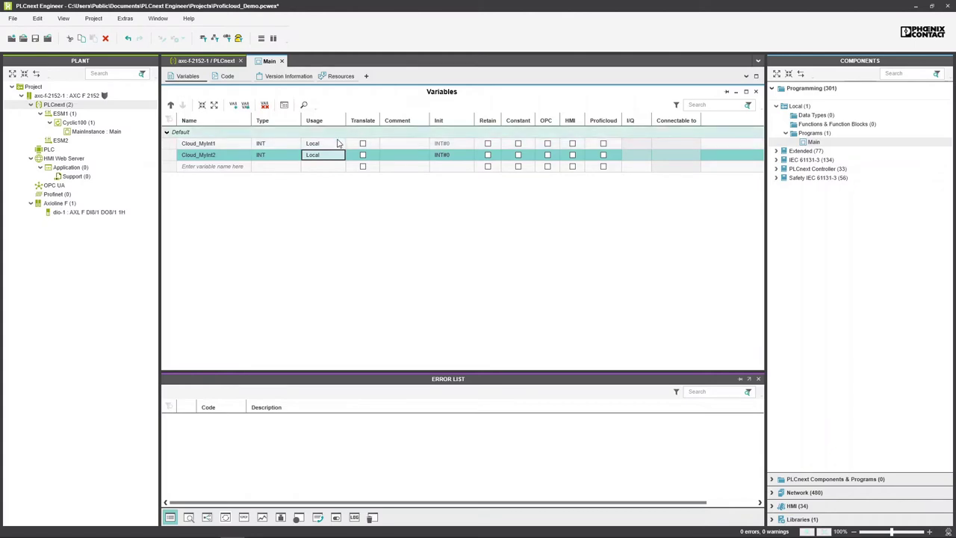
left_click(340, 145)
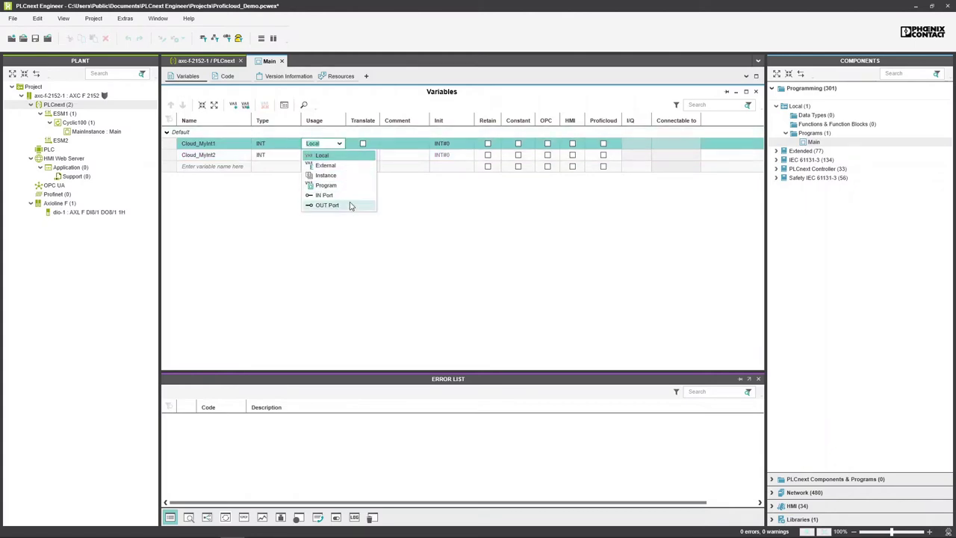
left_click(339, 206)
left_click(340, 155)
left_click(340, 154)
left_click(340, 217)
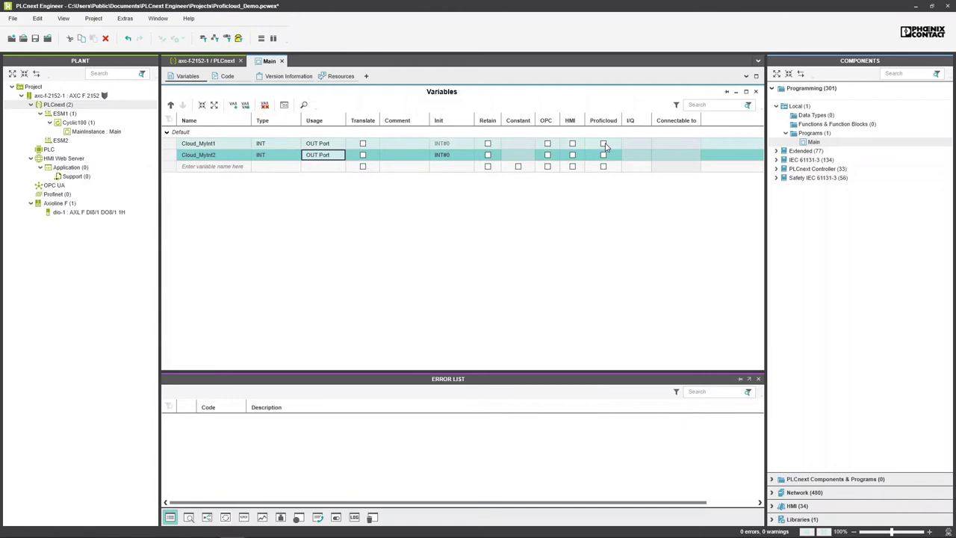
left_click(603, 144)
left_click(604, 155)
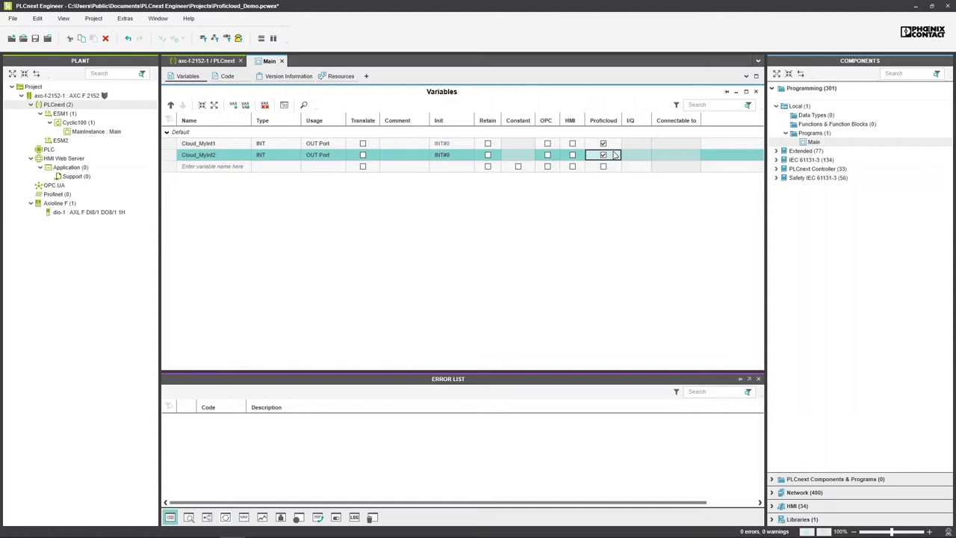
Step: Connect and log in to the AXC F 2152 controller, then write and start the project on it
left_click(99, 100)
right_click(98, 100)
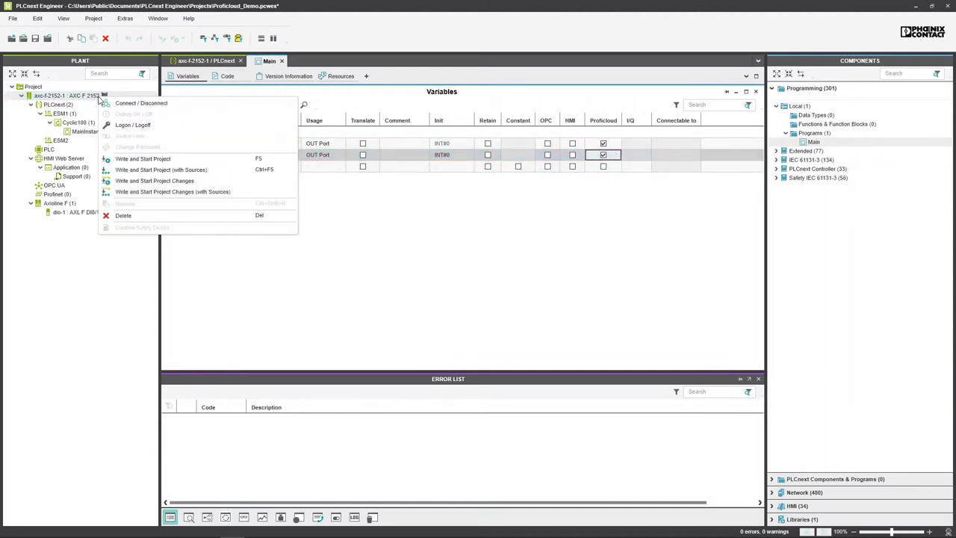
left_click(133, 103)
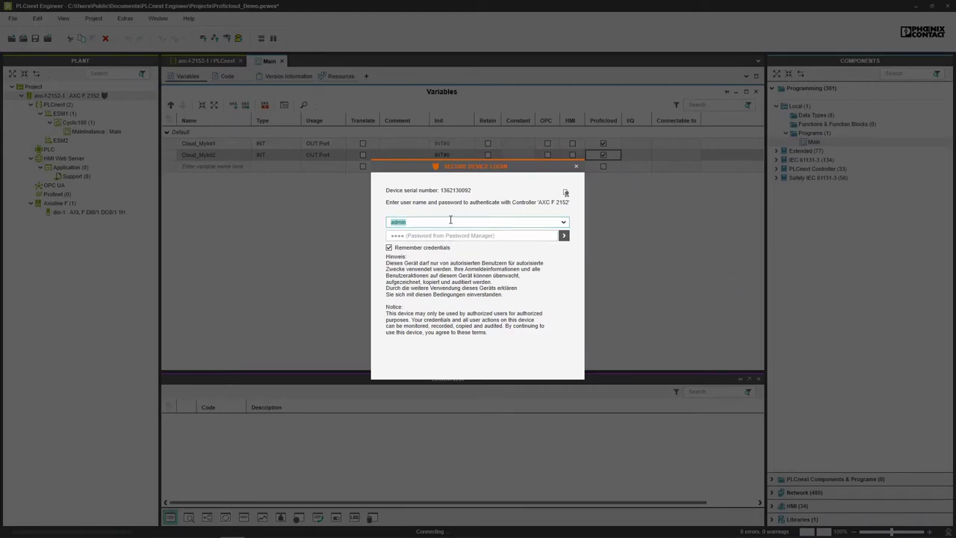
left_click(564, 235)
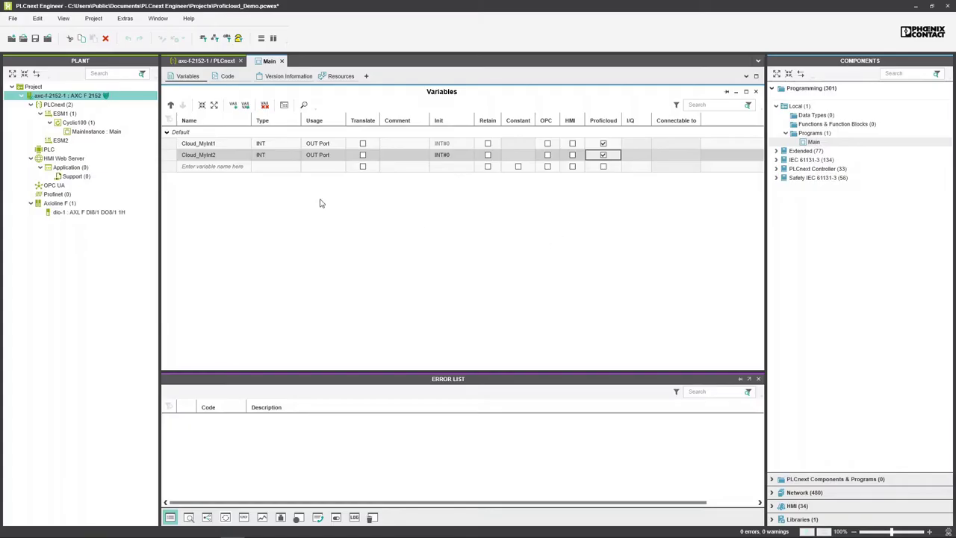
right_click(93, 99)
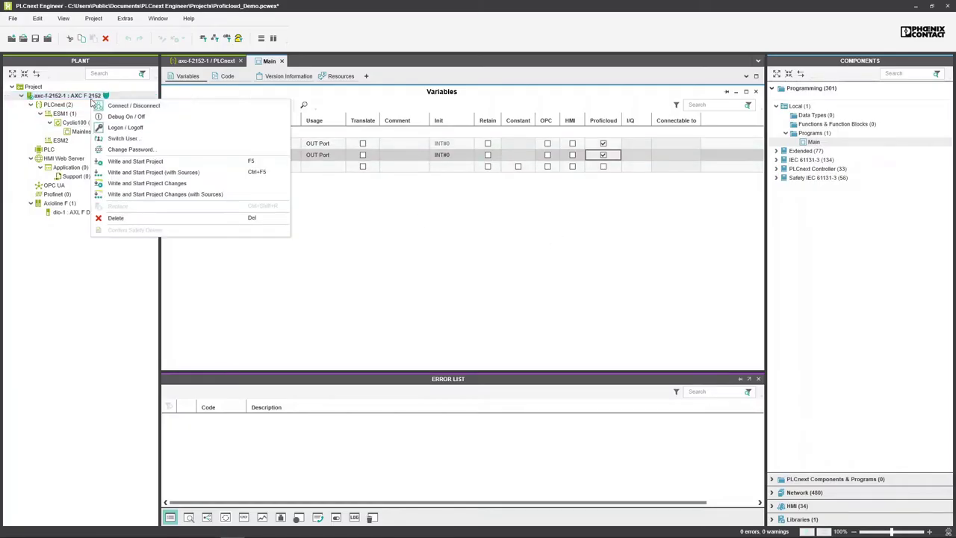
left_click(146, 162)
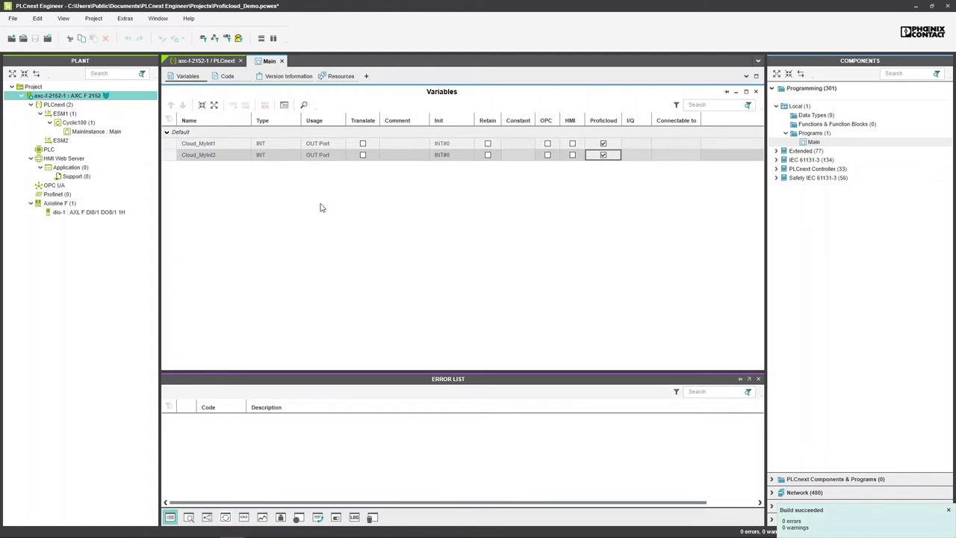
left_click(97, 133)
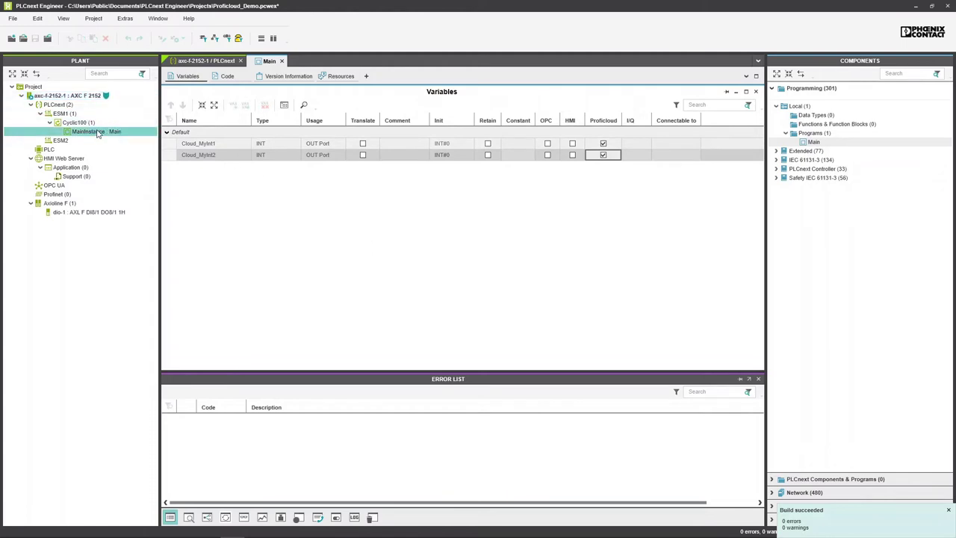
Step: Open MainInstance online and write 10 to Cloud_MyInt1 and 12 to Cloud_MyInt2
double_click(97, 132)
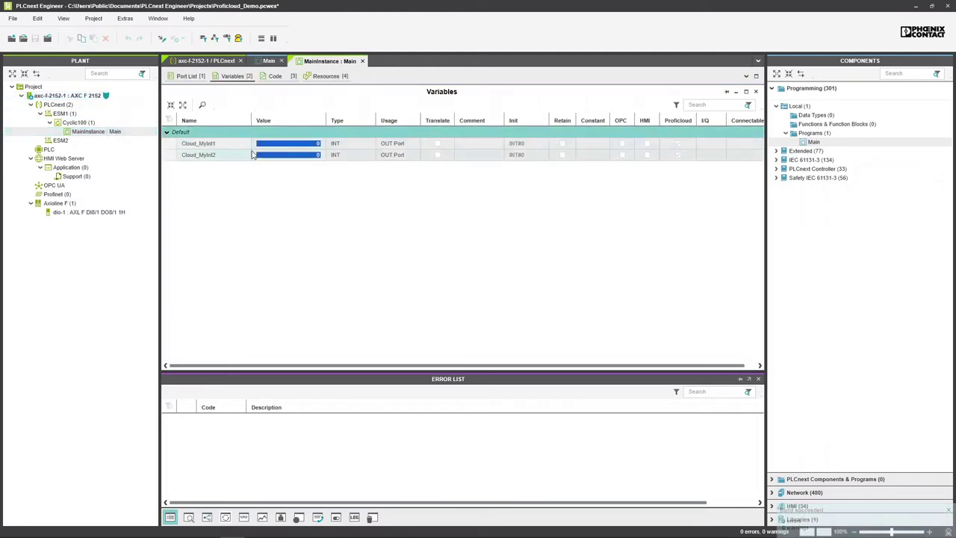
left_click(311, 148)
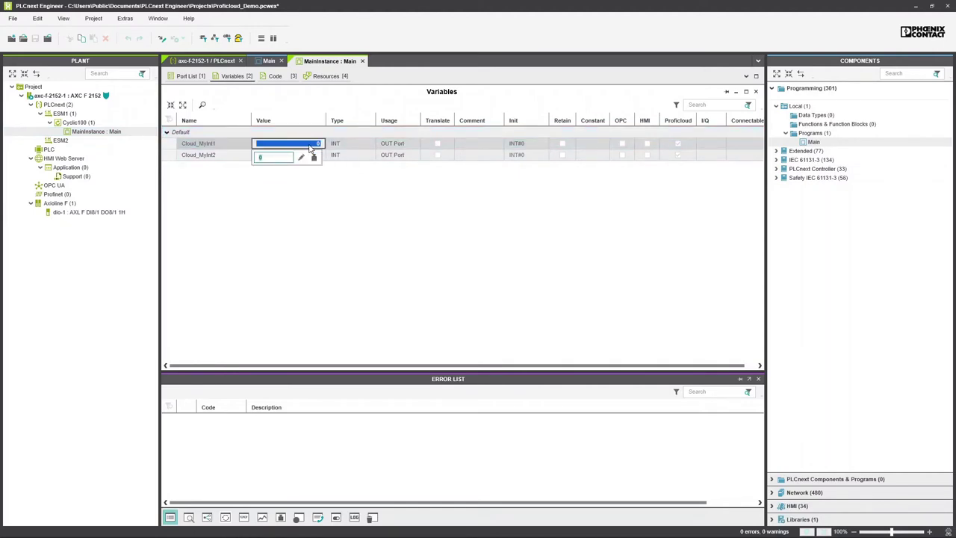
type("10")
key("Return")
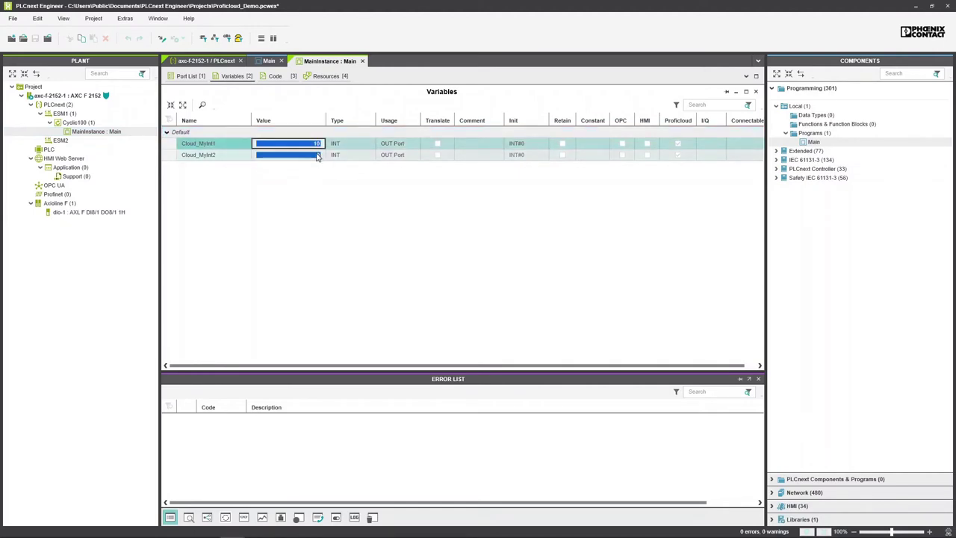
left_click(316, 156)
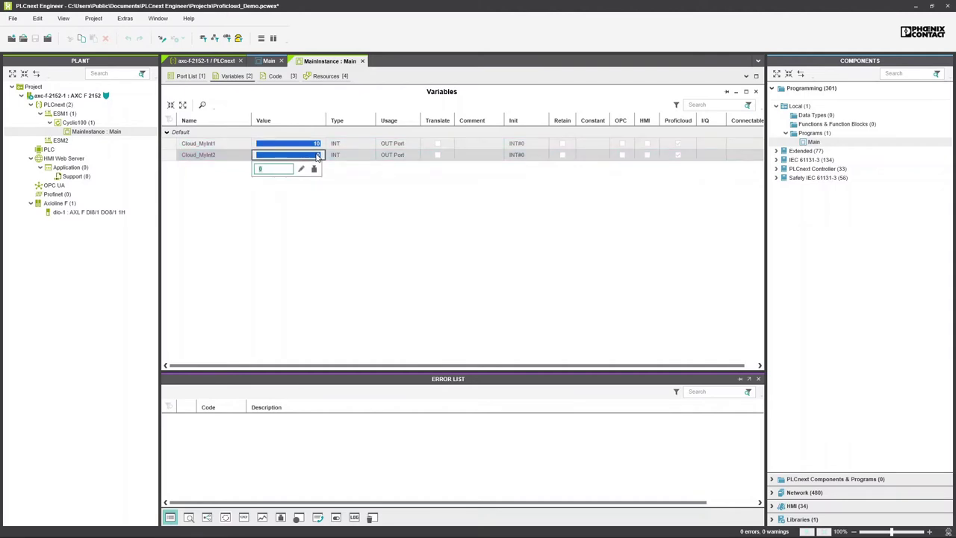
key("Return")
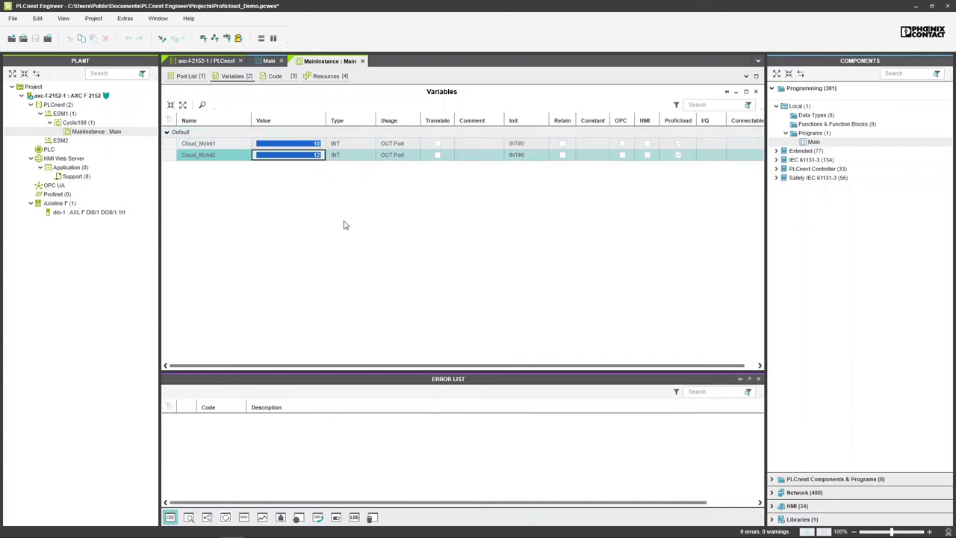
Step: In Device Management, expand PLCnext 2152 and show its Time Series Data Service settings
mouse_move(307, 534)
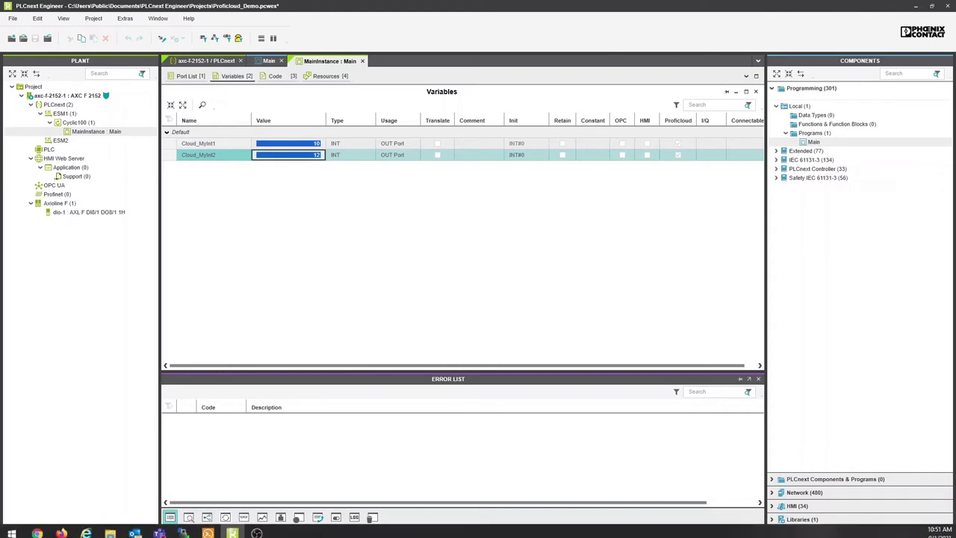
left_click(36, 531)
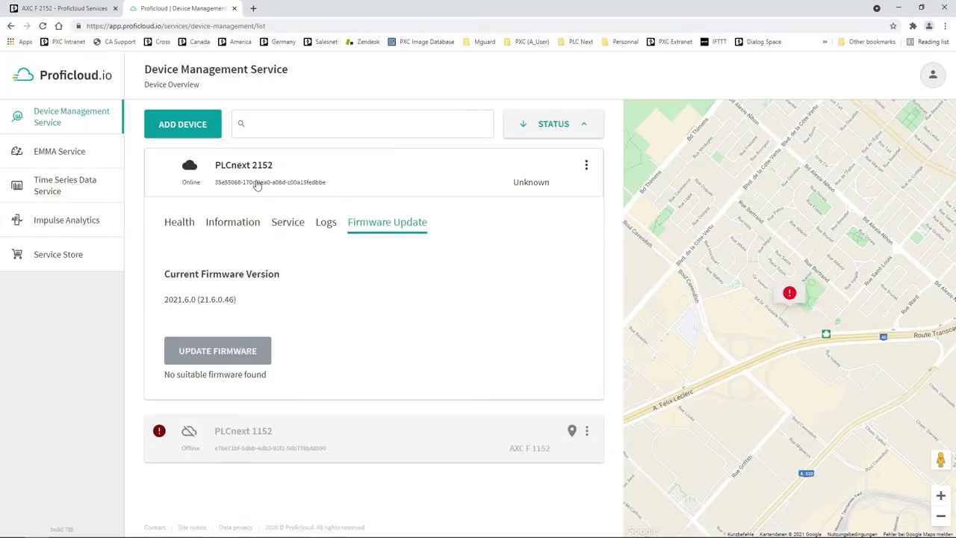
left_click(224, 171)
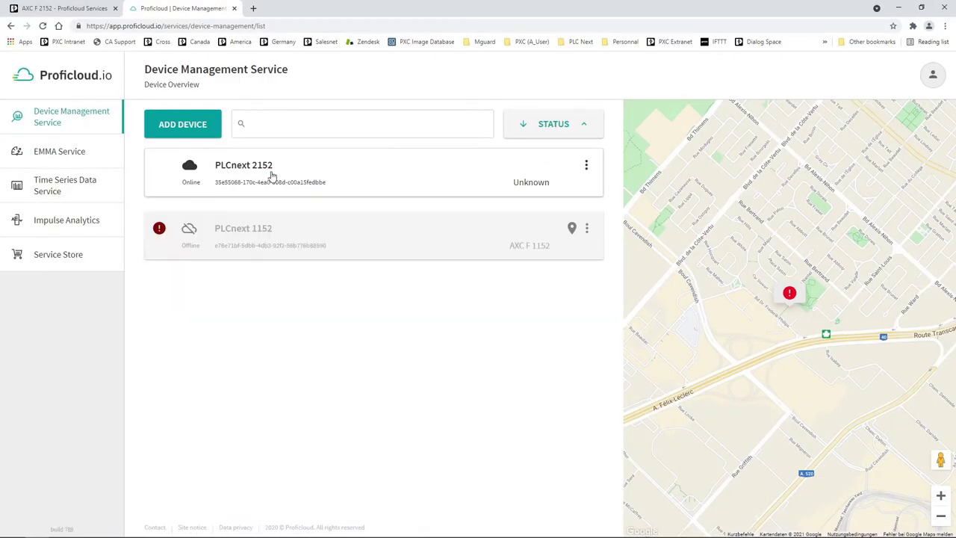
left_click(272, 176)
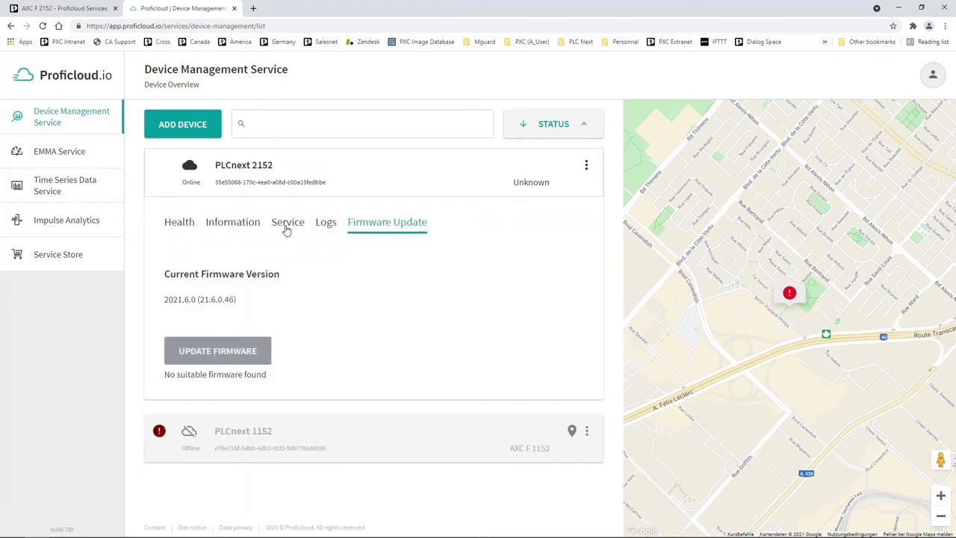
left_click(287, 228)
left_click(43, 25)
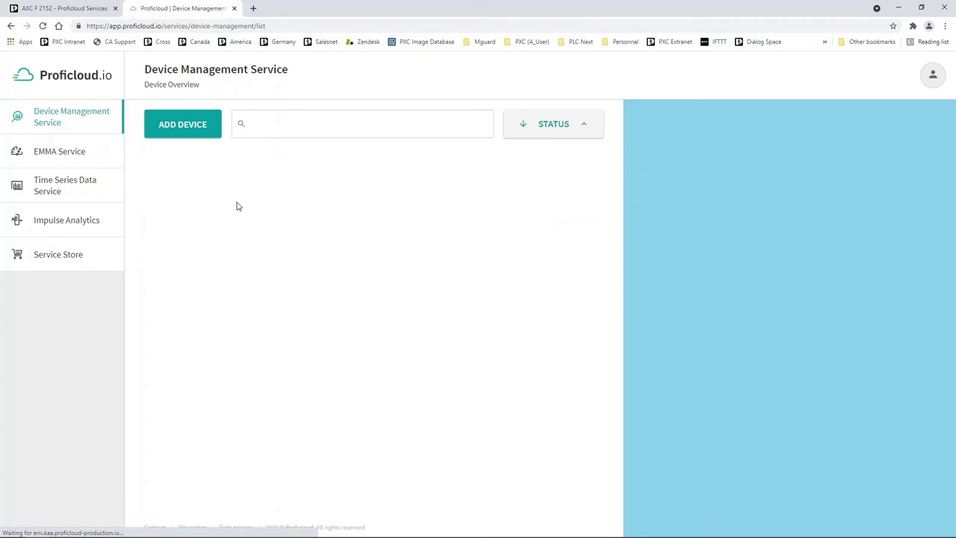
left_click(267, 177)
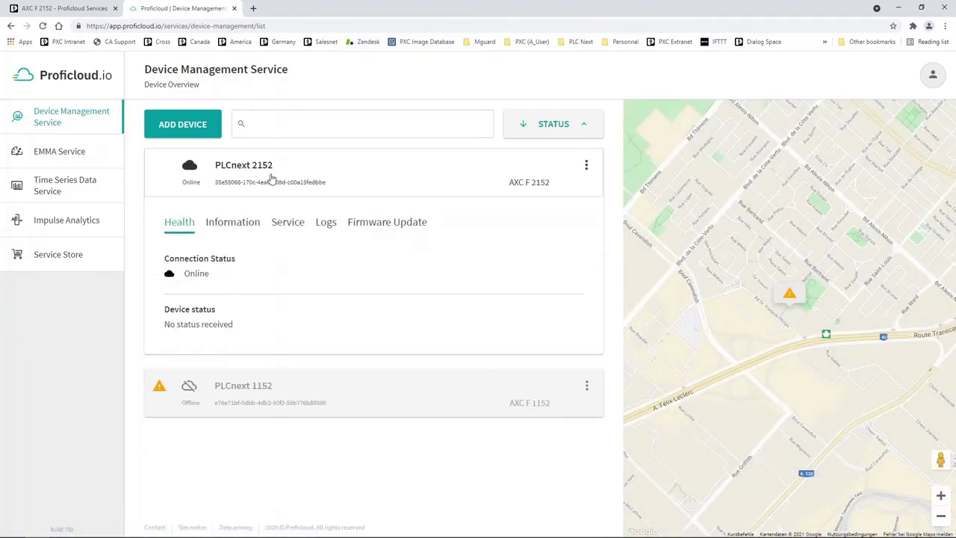
left_click(294, 225)
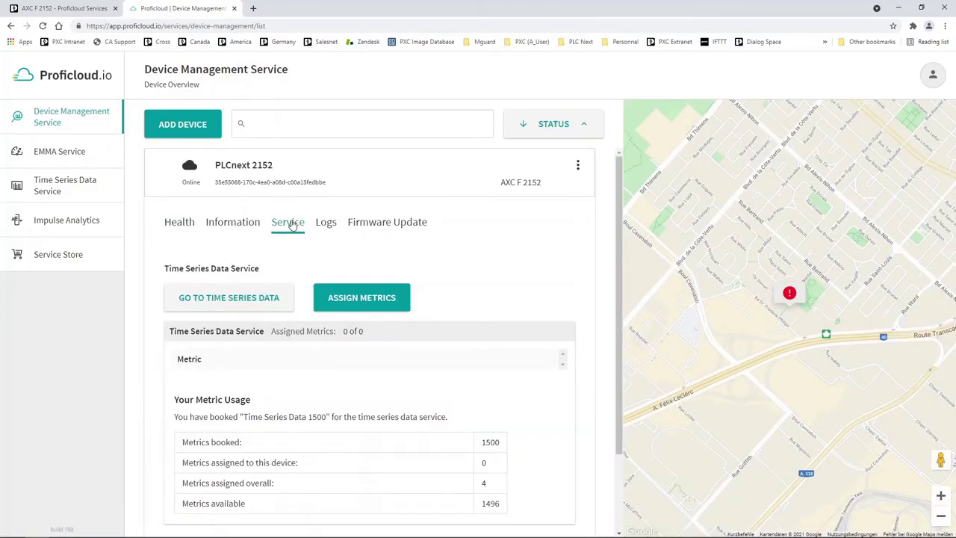
Step: Assign the auto-Cloud_MyInt1 and auto-Cloud_MyInt2 metrics to PLCnext 2152
left_click(376, 302)
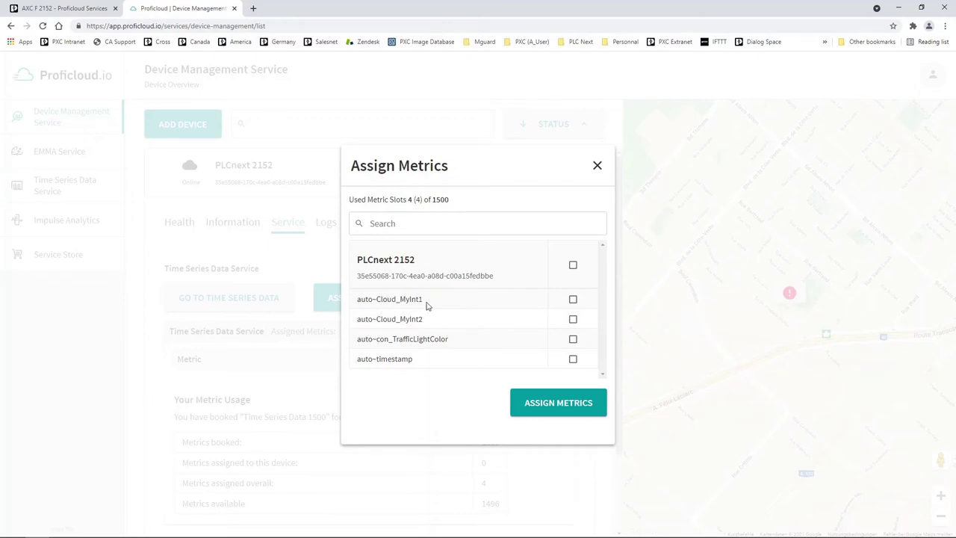
left_click(573, 300)
left_click(574, 322)
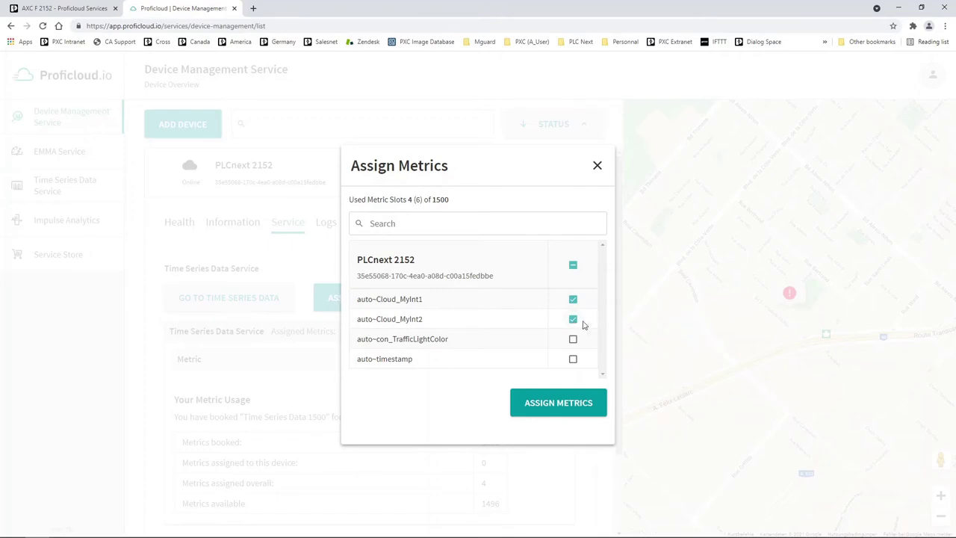
left_click(558, 403)
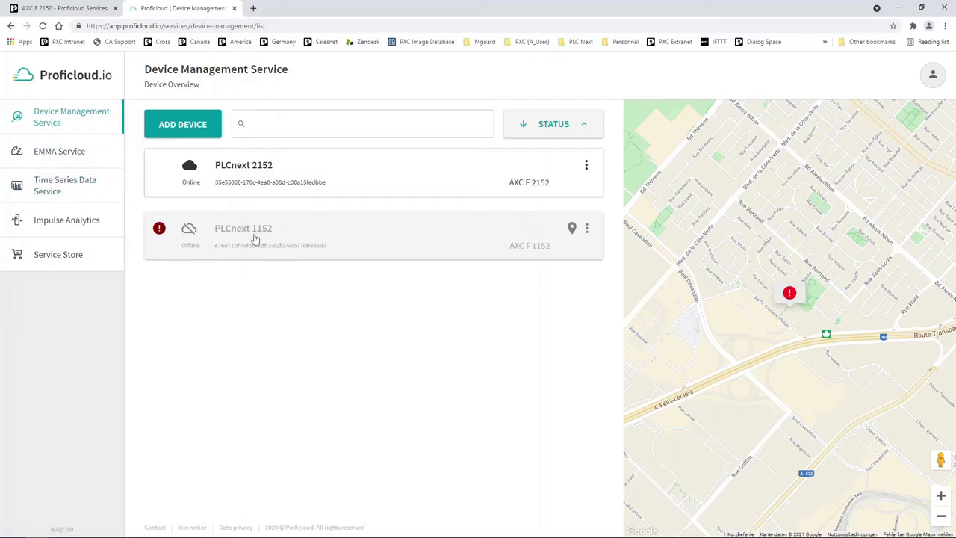
Step: Open the Time Series Data Service in a new tab and confirm the personal organization remains selected
left_click(55, 188)
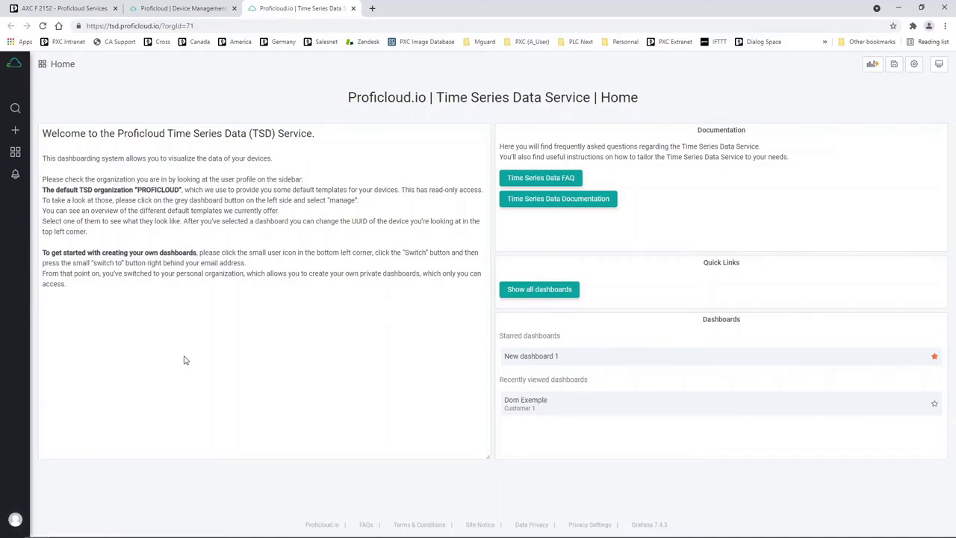
mouse_move(16, 523)
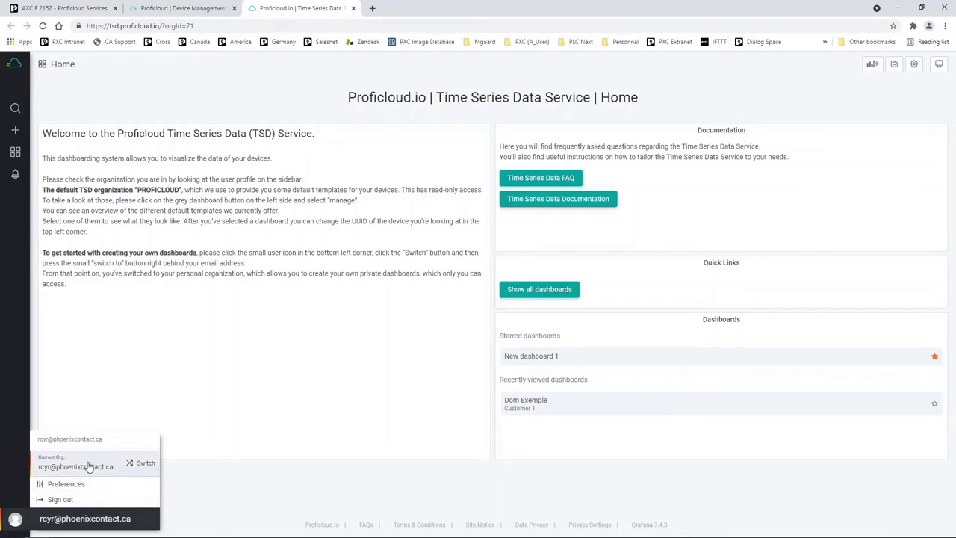
left_click(135, 465)
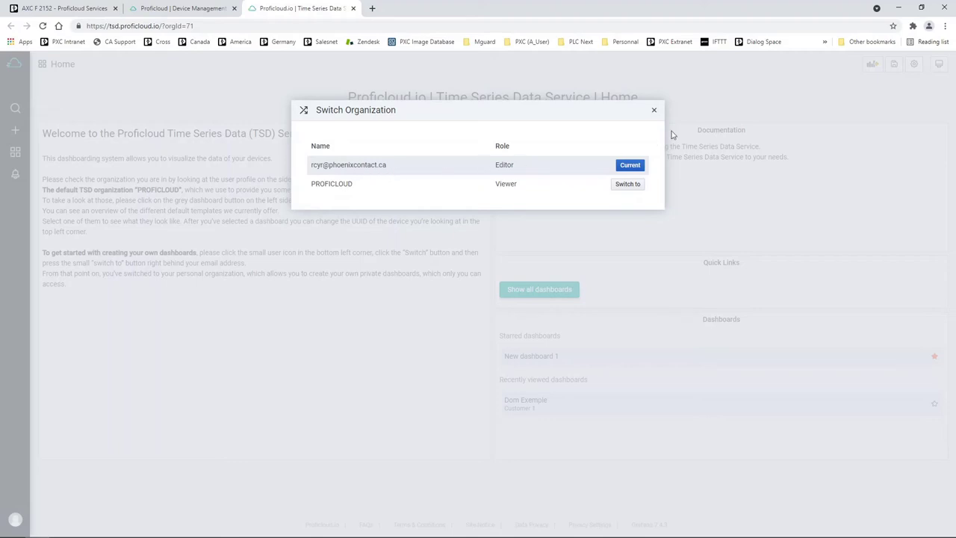
left_click(654, 111)
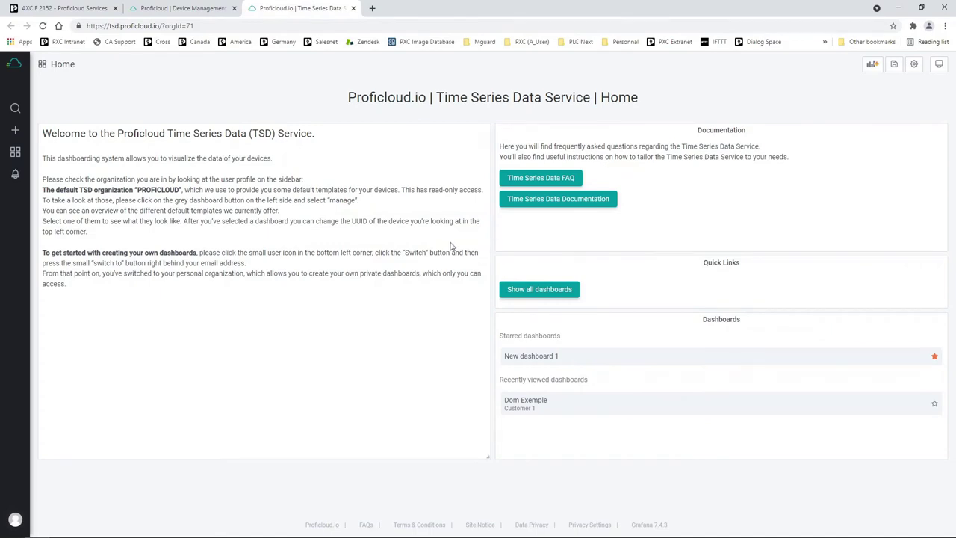
mouse_move(15, 130)
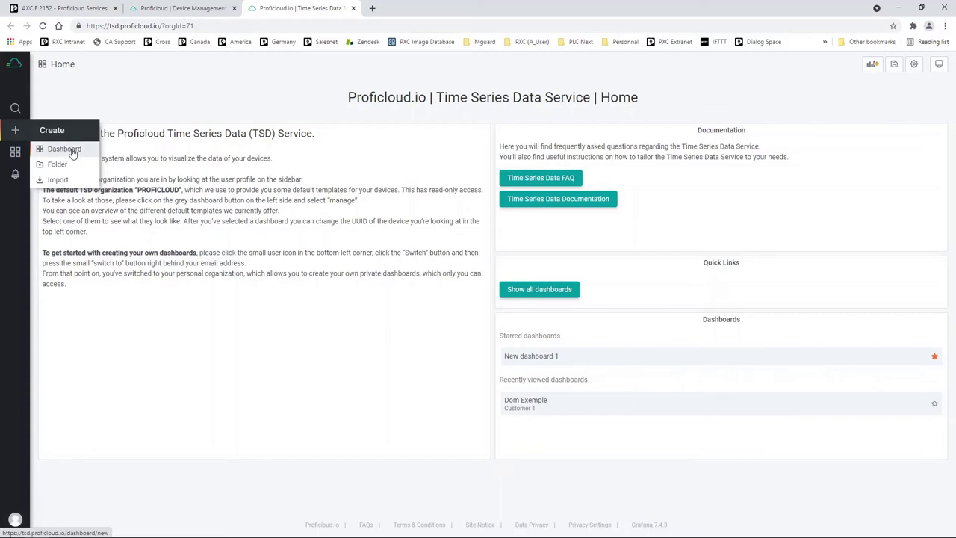
Step: Create a new empty dashboard and add a new panel to it
left_click(65, 150)
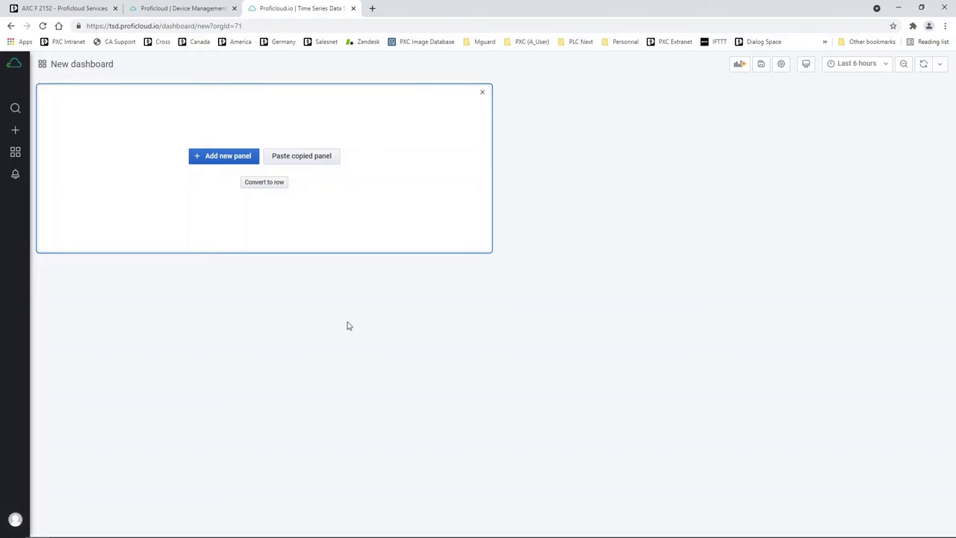
left_click(226, 162)
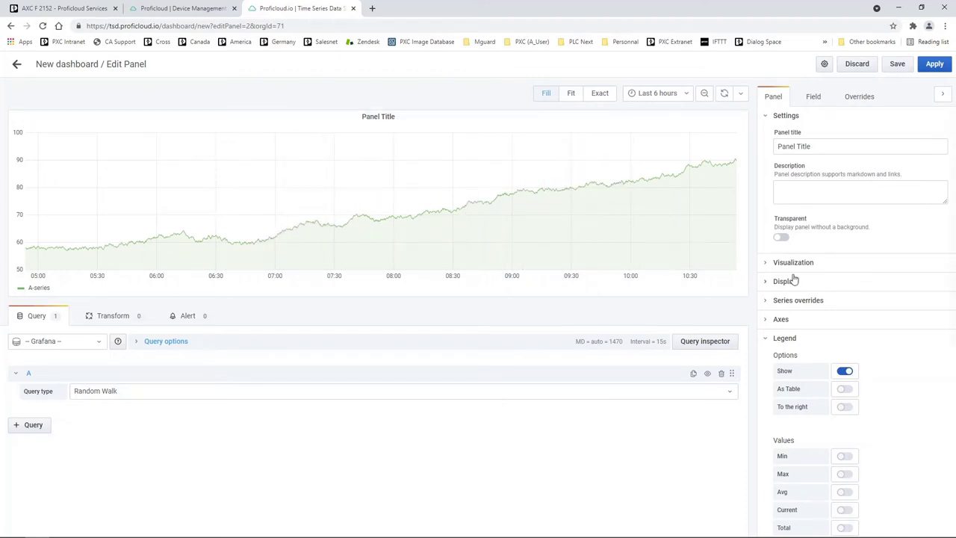
Step: Browse the visualization types, keep Graph, and bring up the query's data source list
left_click(767, 265)
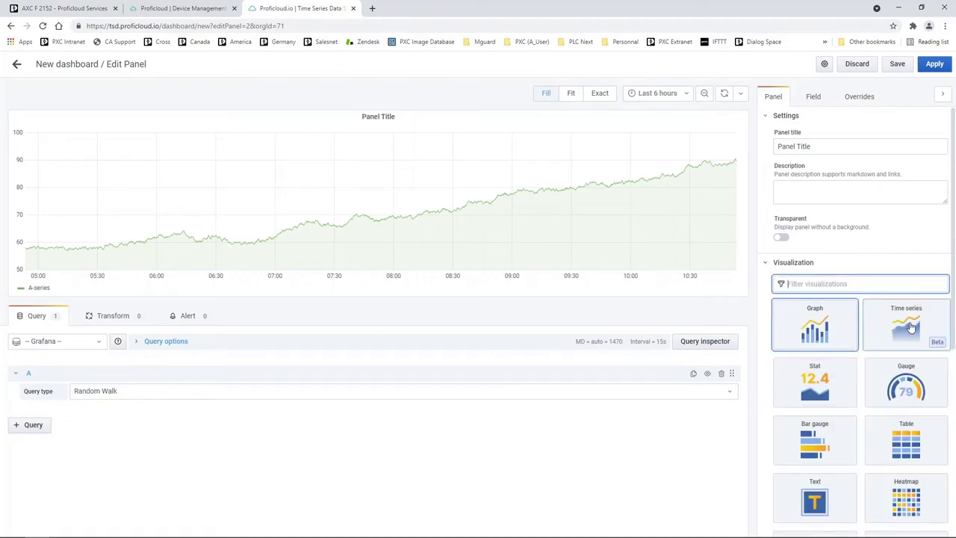
scroll(881, 247, "down", 2)
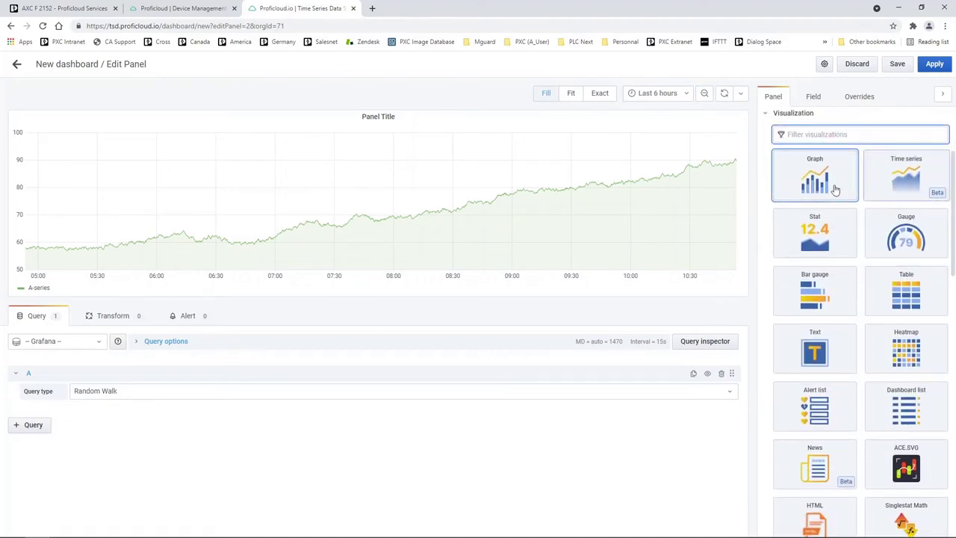
scroll(900, 254, "down", 1)
scroll(904, 254, "down", 1)
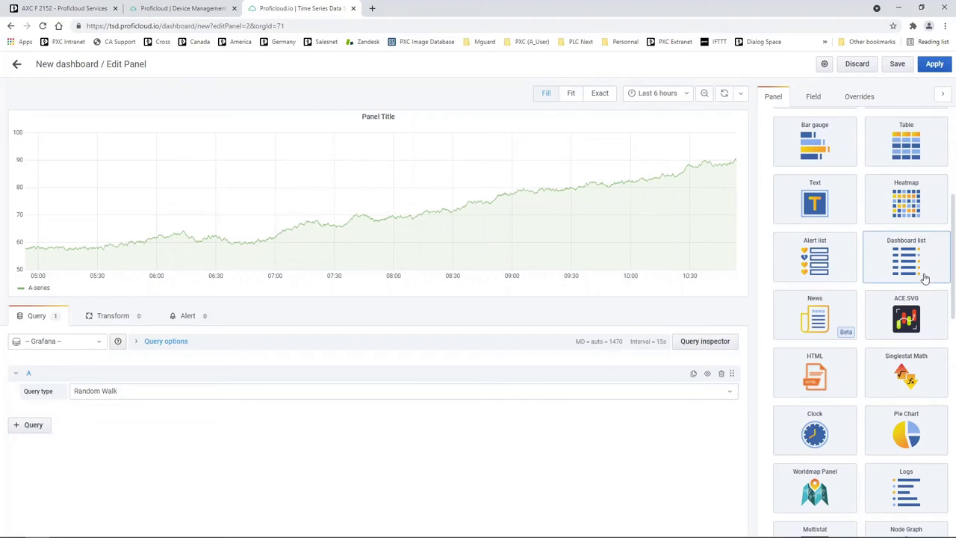
scroll(925, 278, "down", 2)
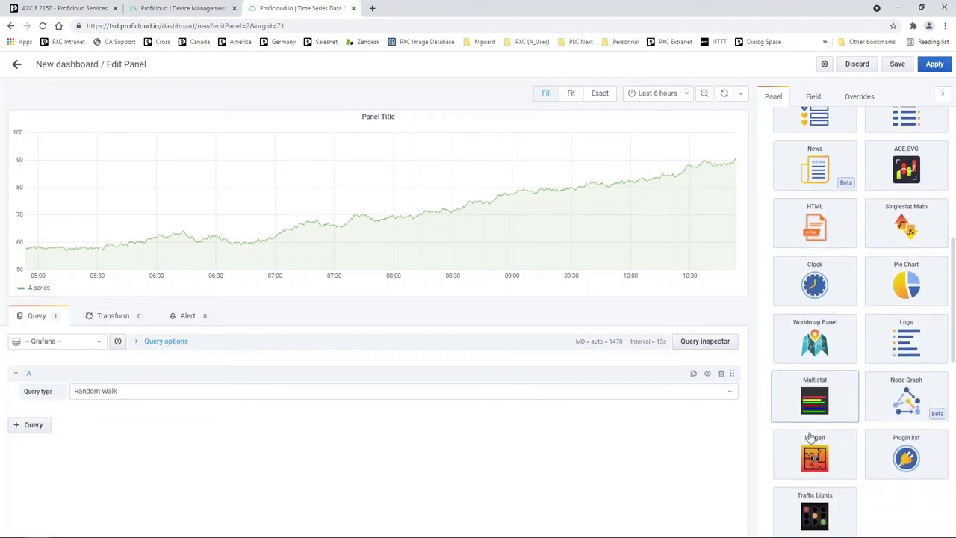
scroll(841, 438, "up", 2)
scroll(842, 439, "up", 5)
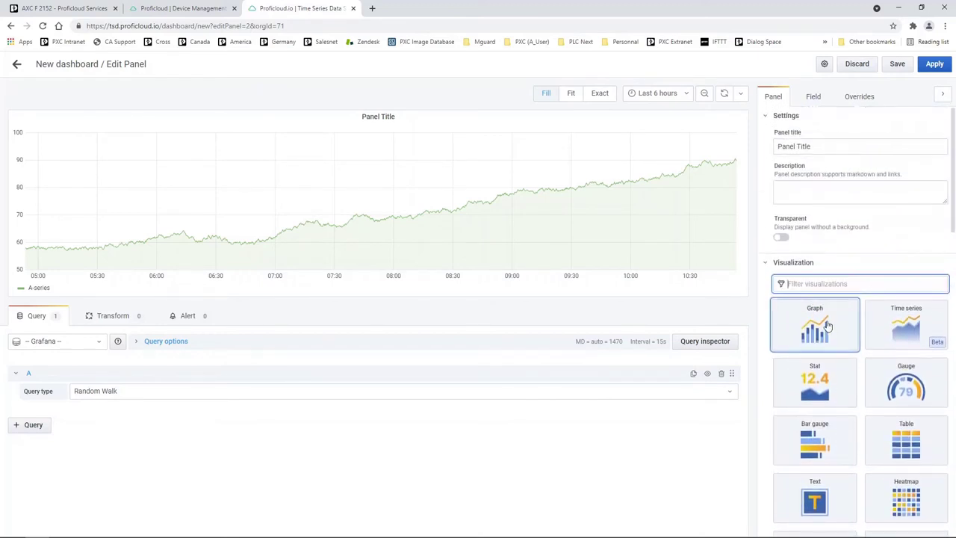
left_click(766, 263)
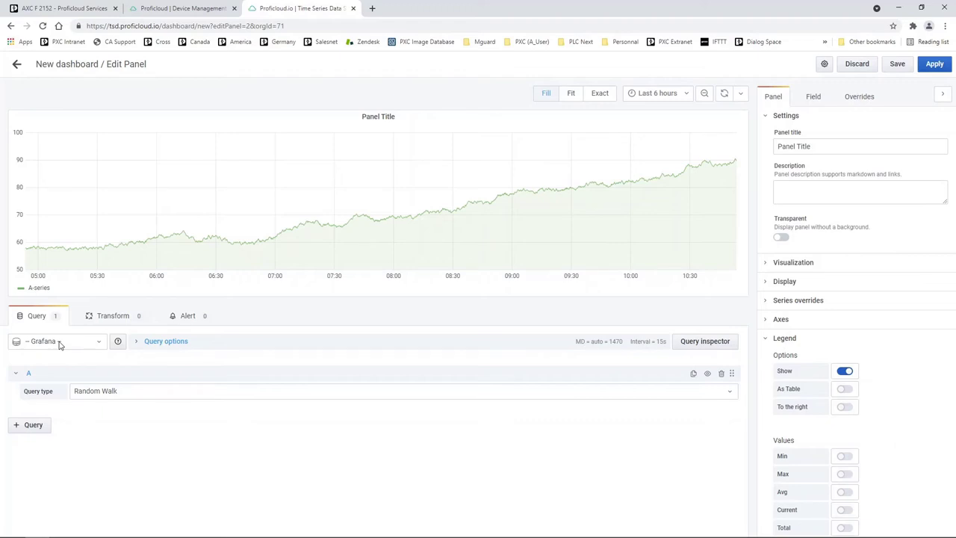
left_click(101, 345)
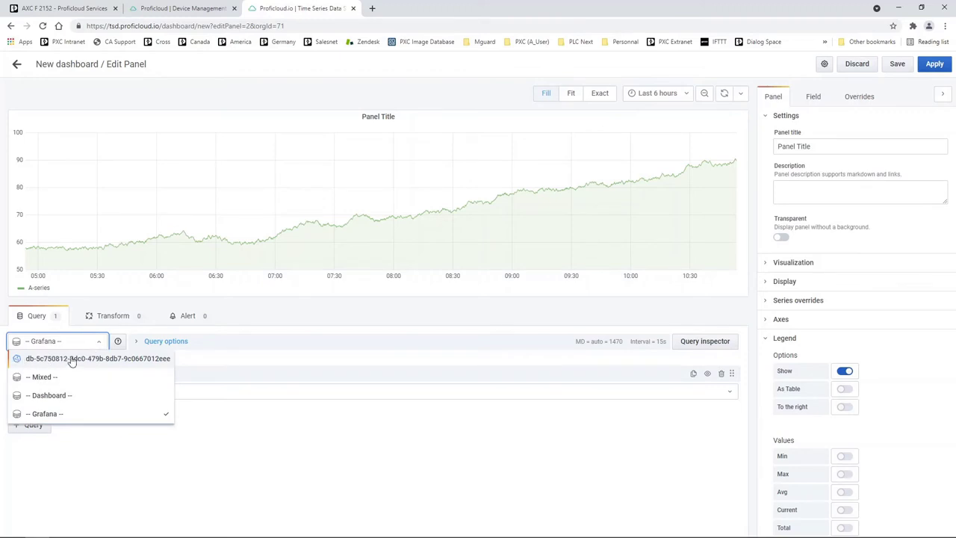
Step: Use the device database as source and filter query A by the online controller's uuid (35e55068…)
left_click(33, 362)
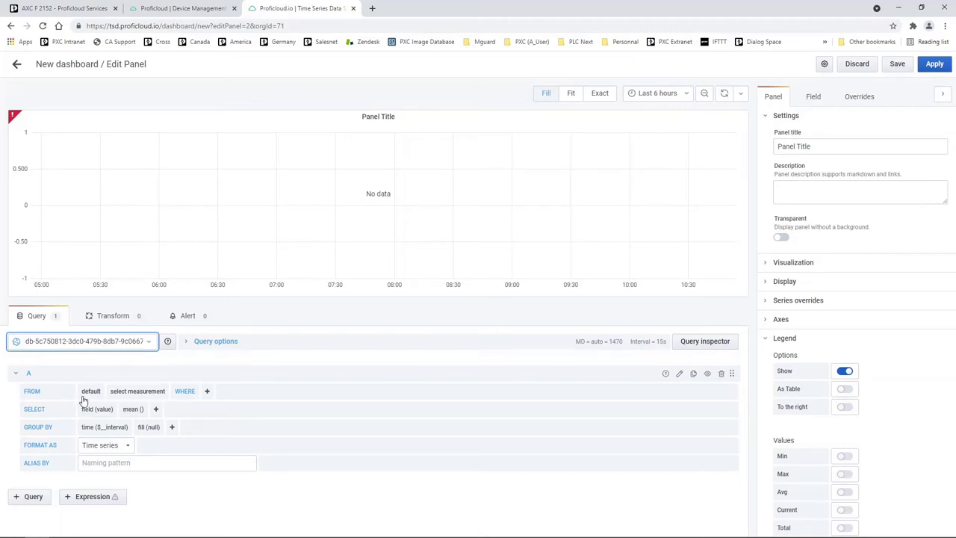
left_click(208, 393)
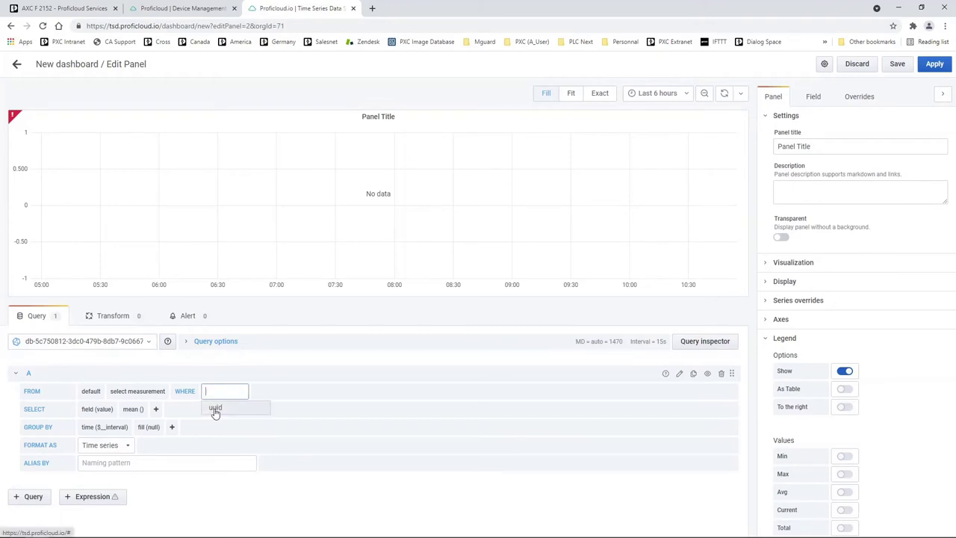
left_click(216, 409)
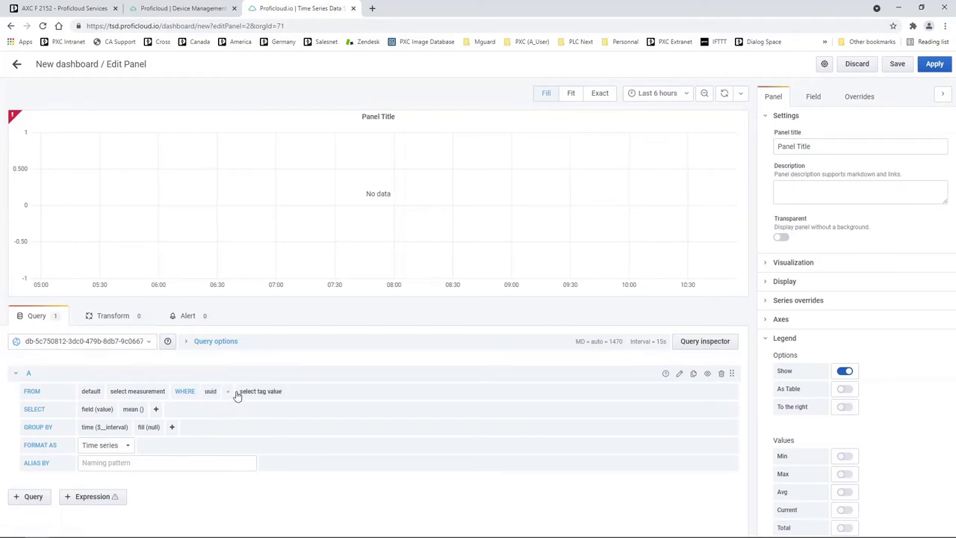
left_click(263, 391)
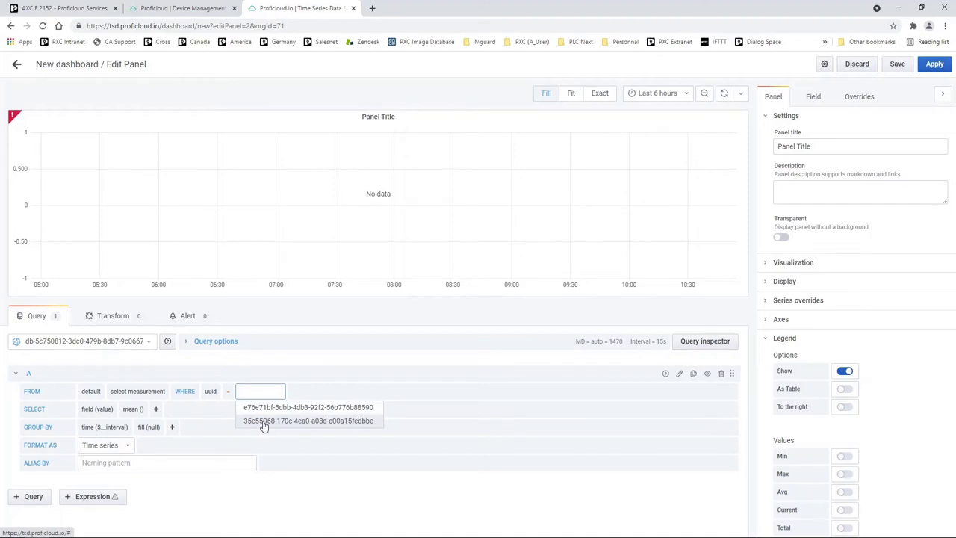
left_click(263, 423)
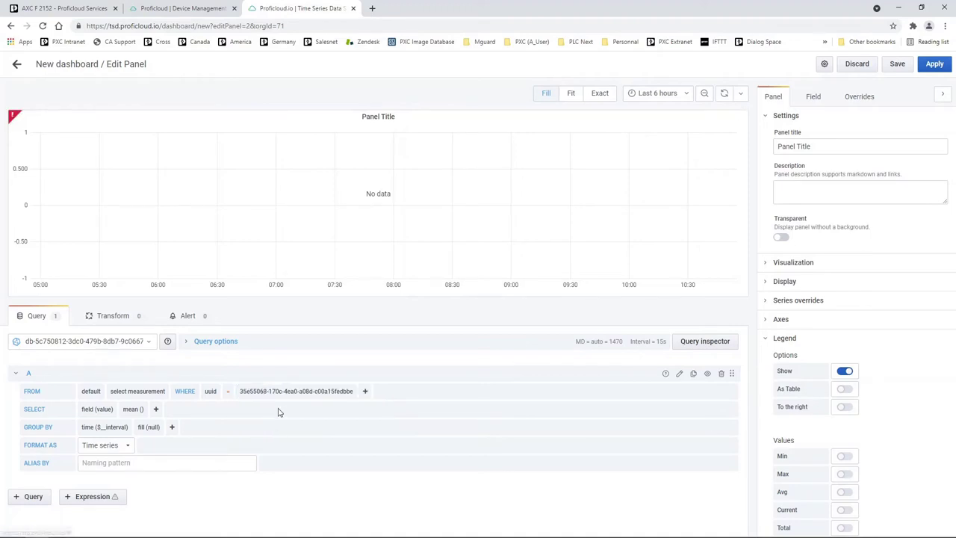
left_click(149, 11)
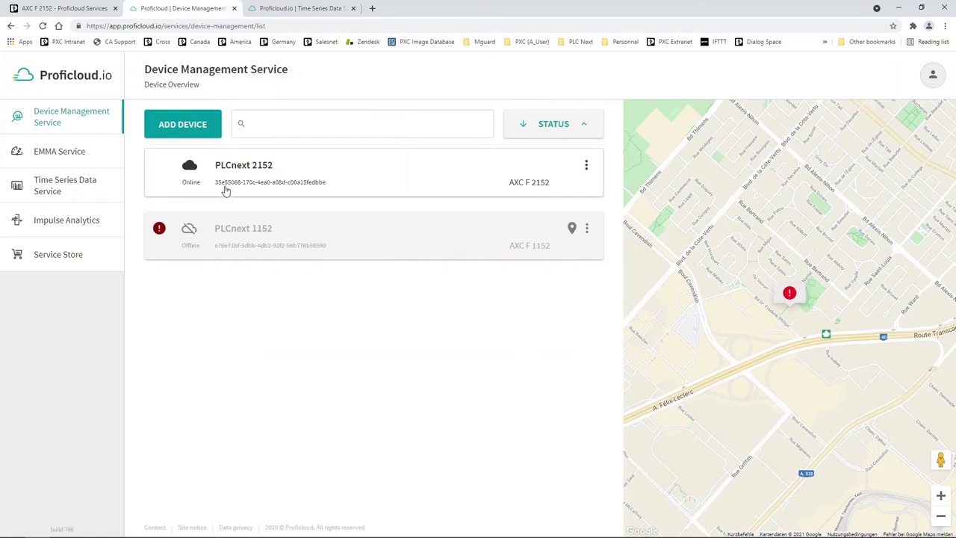
left_click(288, 9)
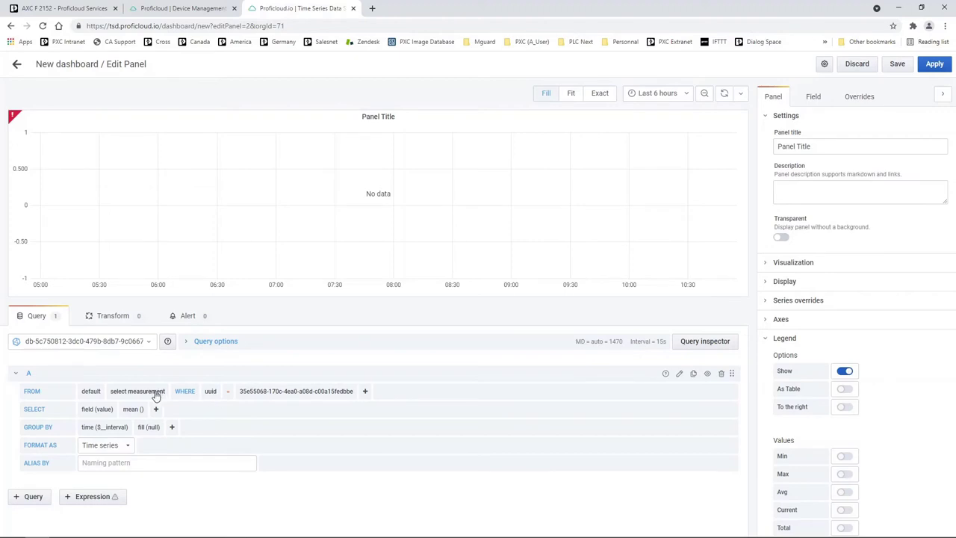
left_click(132, 390)
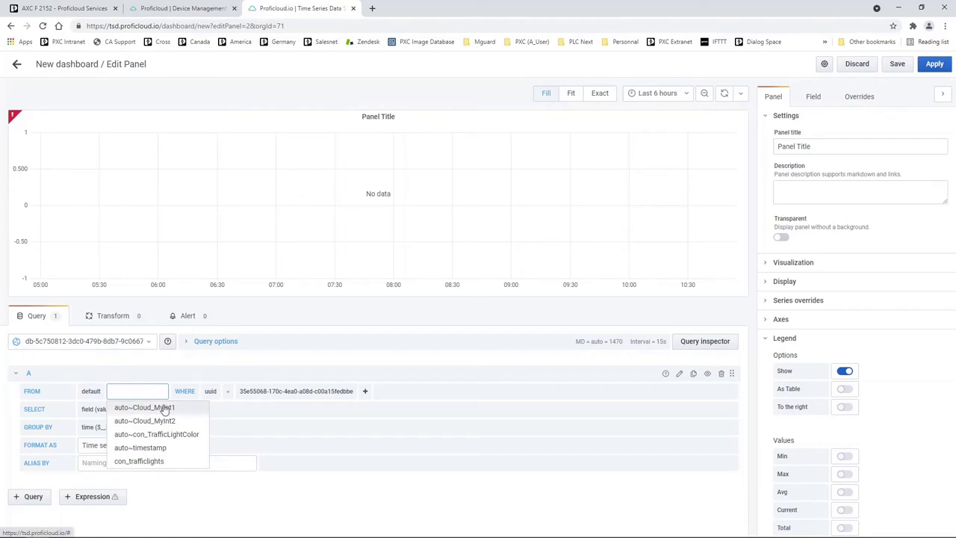
Step: Choose auto~Cloud_MyInt1 as query A's measurement
left_click(164, 408)
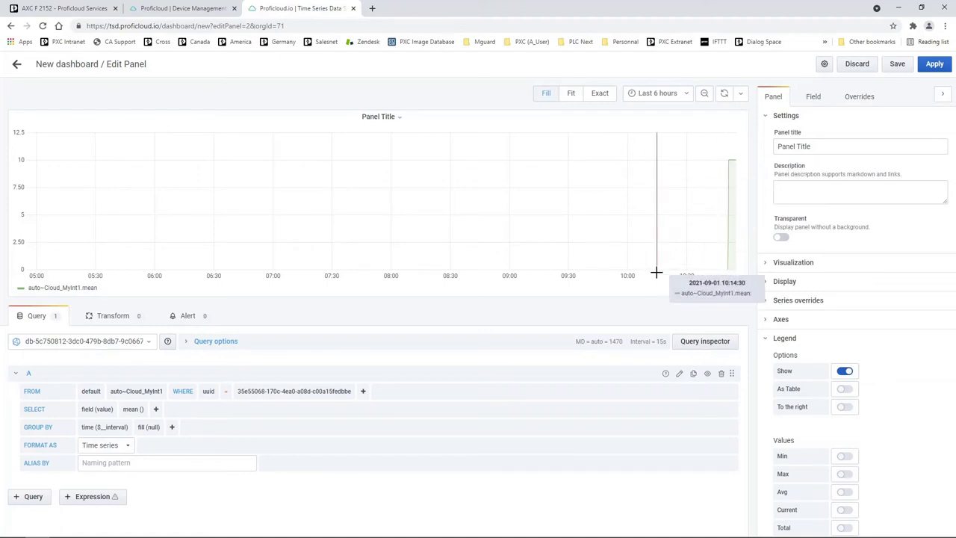
left_click(658, 94)
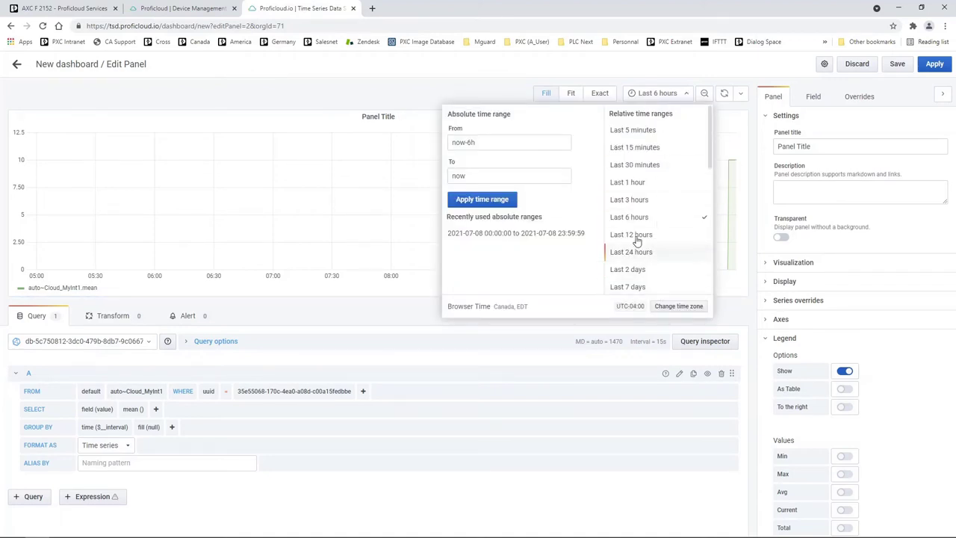
left_click(374, 129)
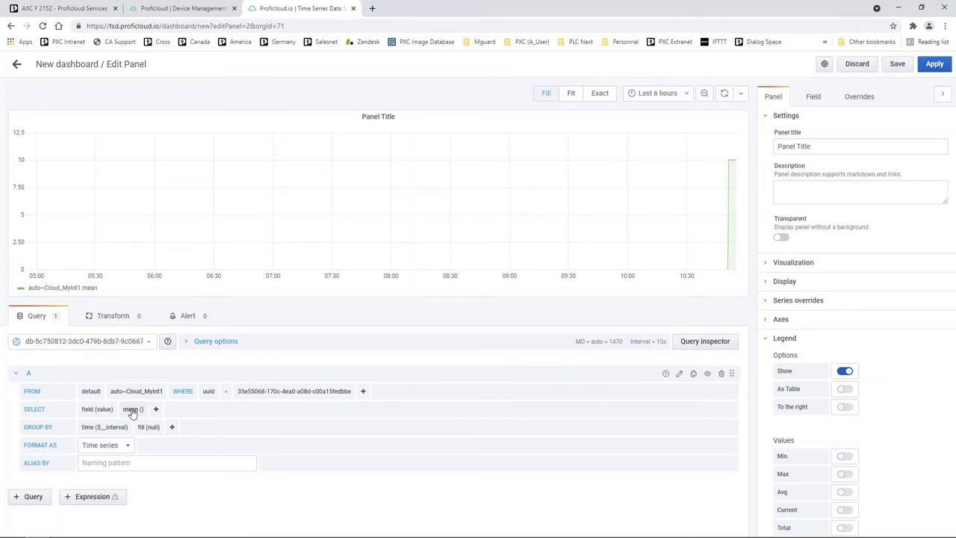
Step: Remove the mean() aggregation and the time($_interval) grouping from query A
left_click(131, 410)
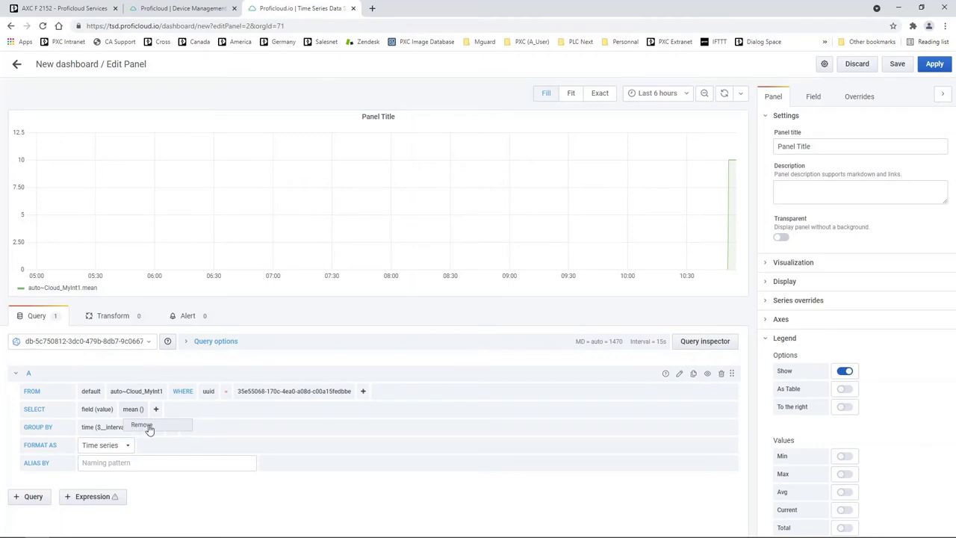
left_click(149, 430)
left_click(90, 431)
left_click(100, 443)
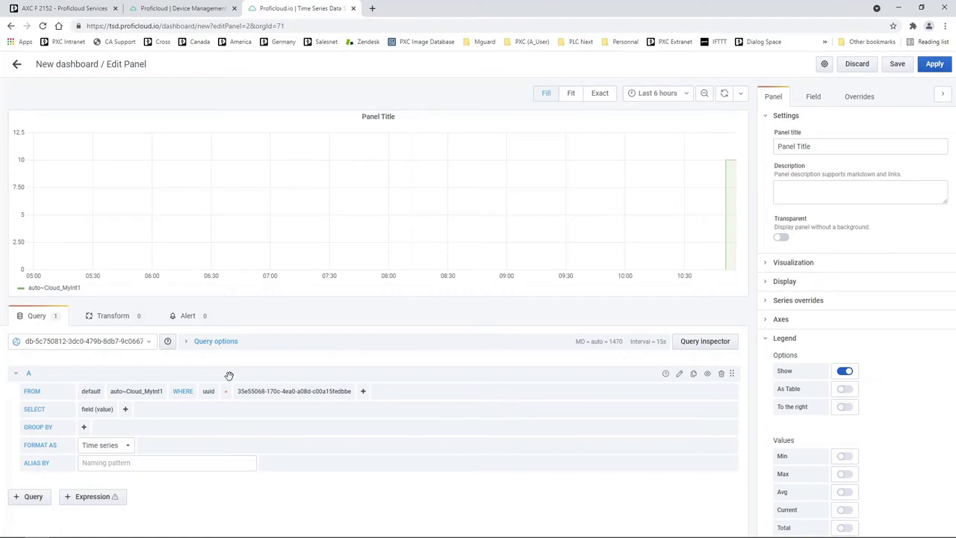
Step: Add query B filtered by the device uuid on the auto~Cloud_MyInt2 measurement
left_click(30, 499)
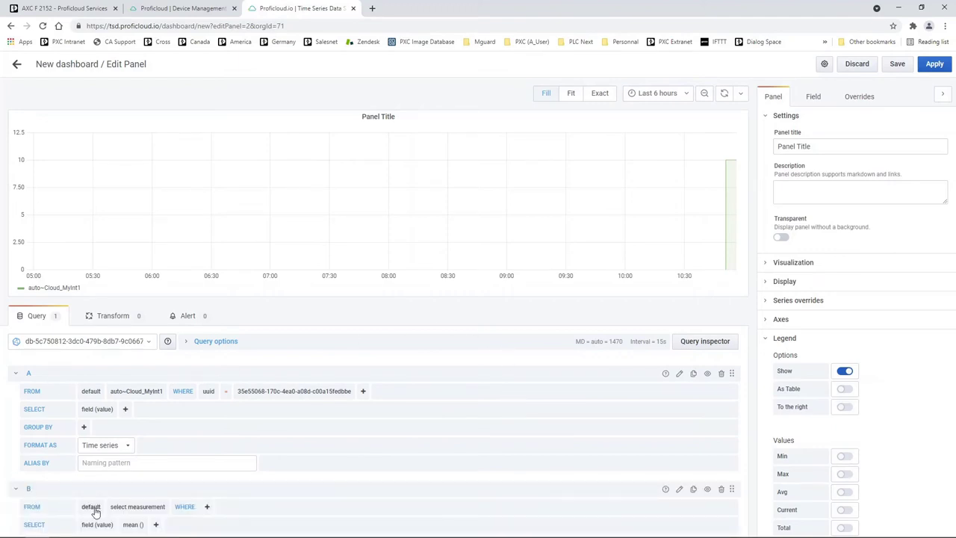
left_click(207, 423)
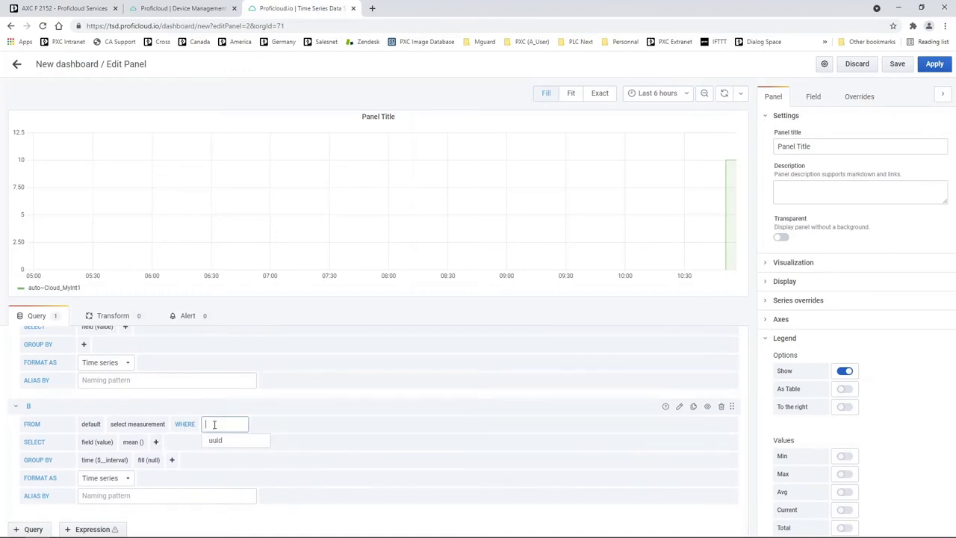
left_click(216, 443)
left_click(260, 424)
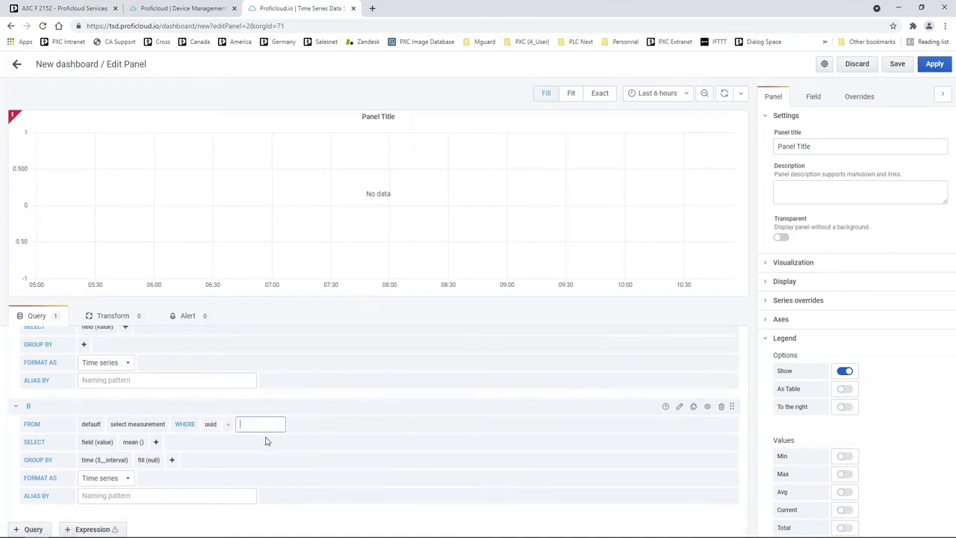
left_click(267, 452)
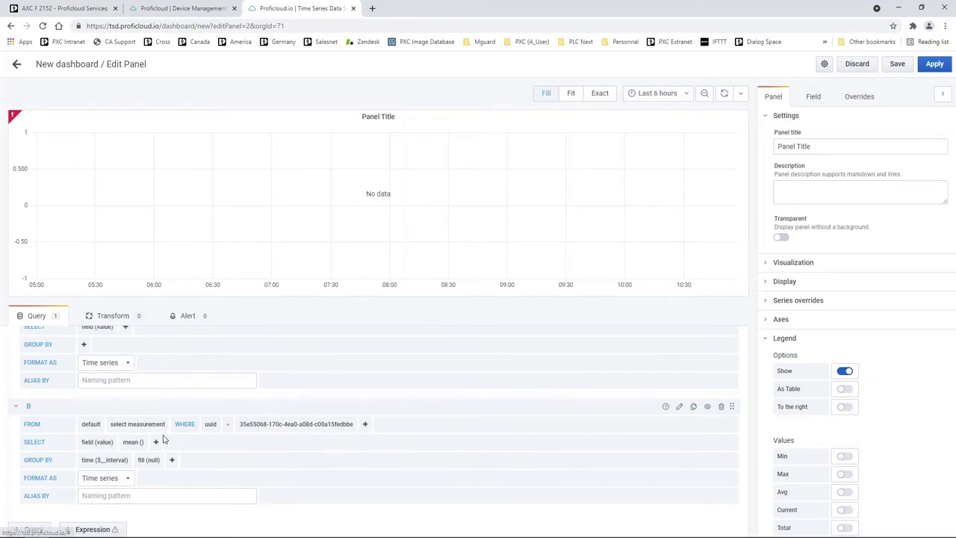
left_click(150, 425)
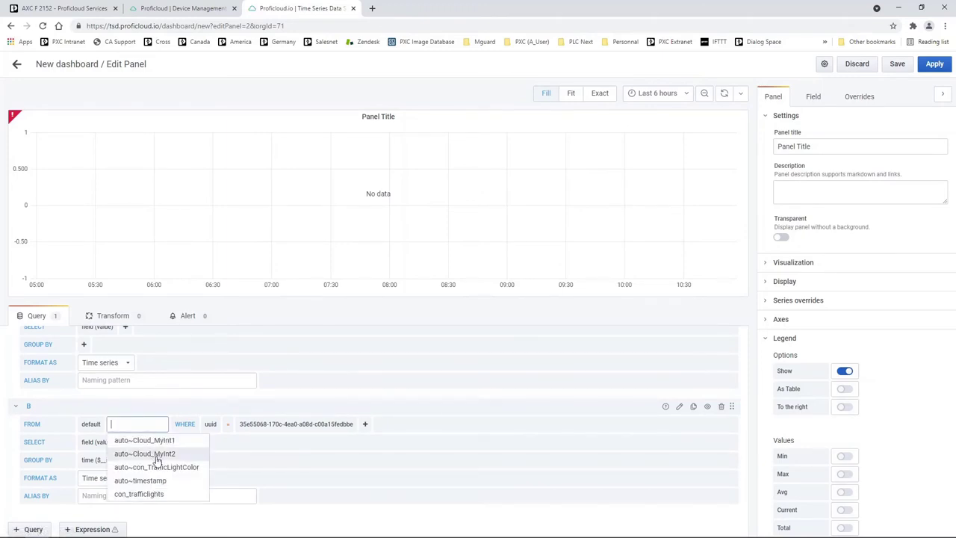
left_click(138, 453)
Step: Remove mean() and the time grouping from query B so it plots raw values, then collapse it
left_click(146, 459)
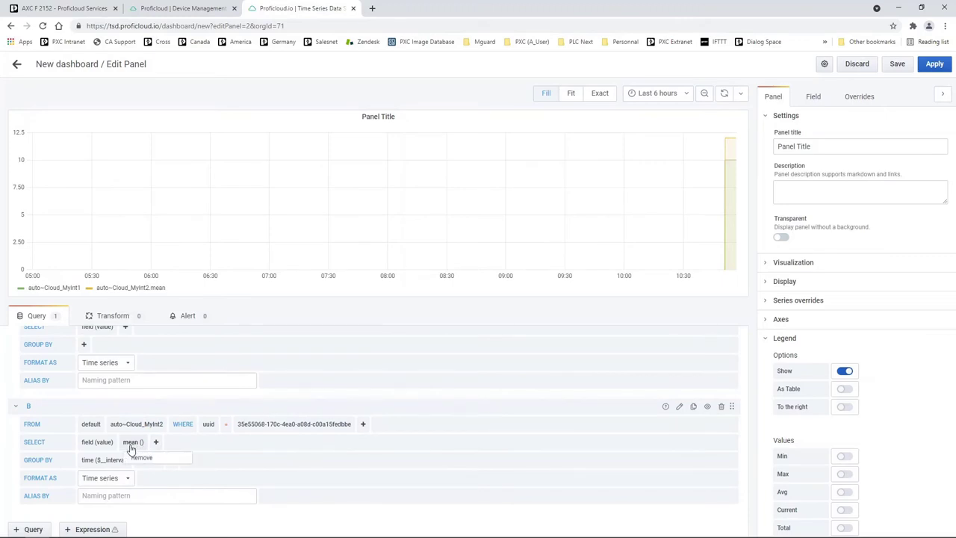
left_click(142, 458)
left_click(96, 459)
left_click(99, 475)
mouse_move(730, 162)
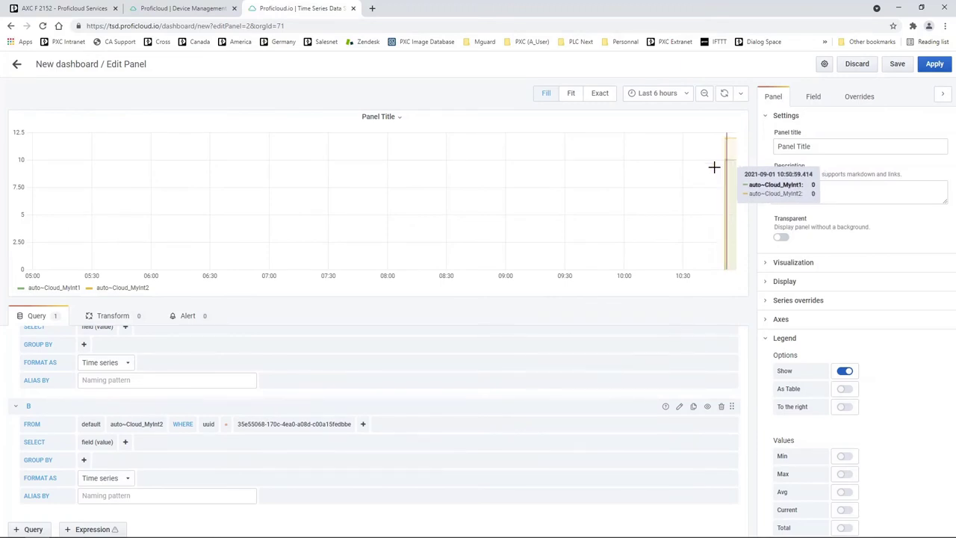
left_click(17, 407)
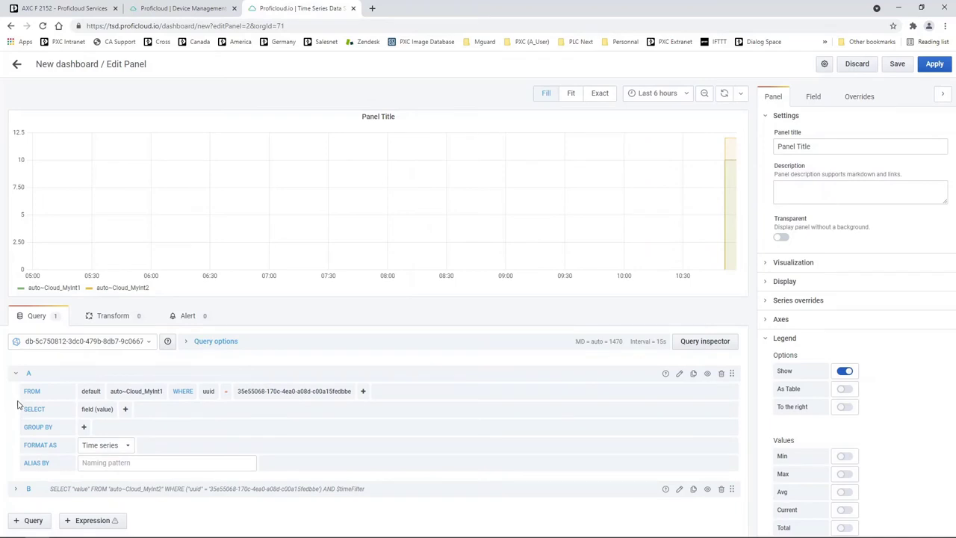
Step: Set the graph's left Y axis to Y-Min 0 and Y-Max 100
left_click(17, 376)
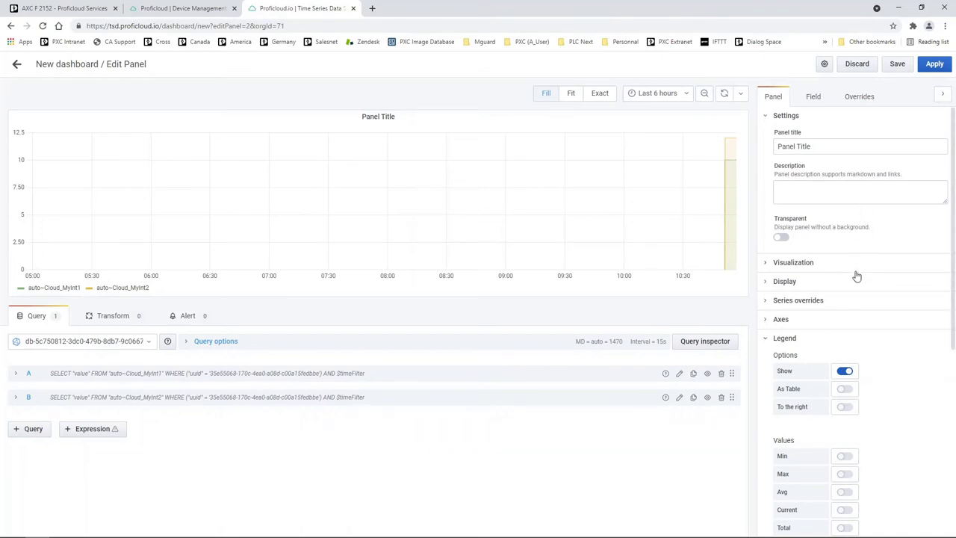
scroll(854, 273, "down", 2)
scroll(856, 277, "up", 1)
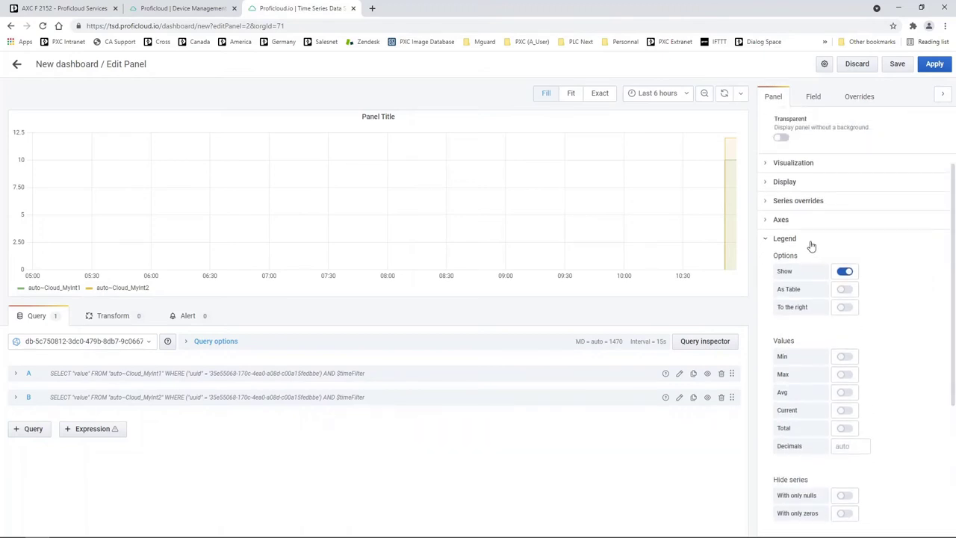
left_click(770, 221)
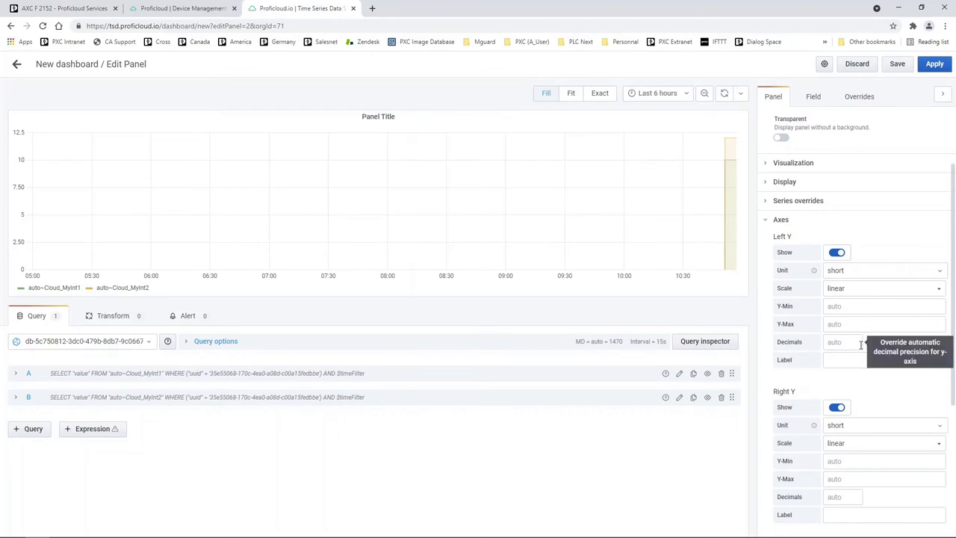
left_click(863, 306)
type("0")
left_click(857, 324)
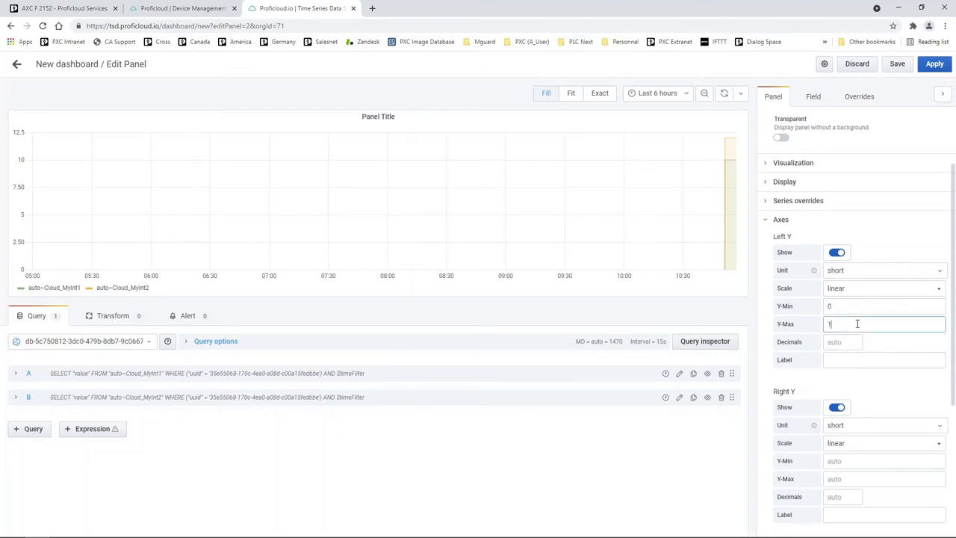
left_click(856, 345)
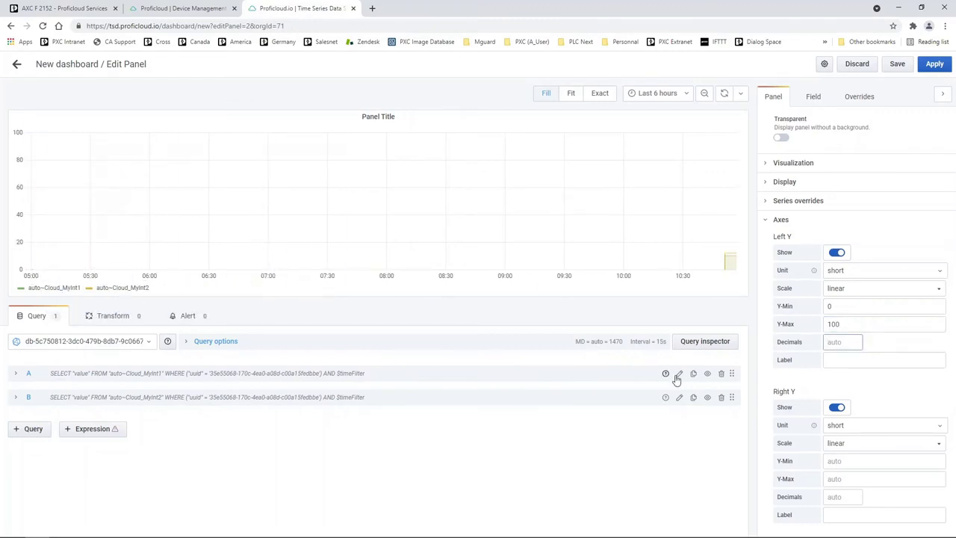
left_click(765, 221)
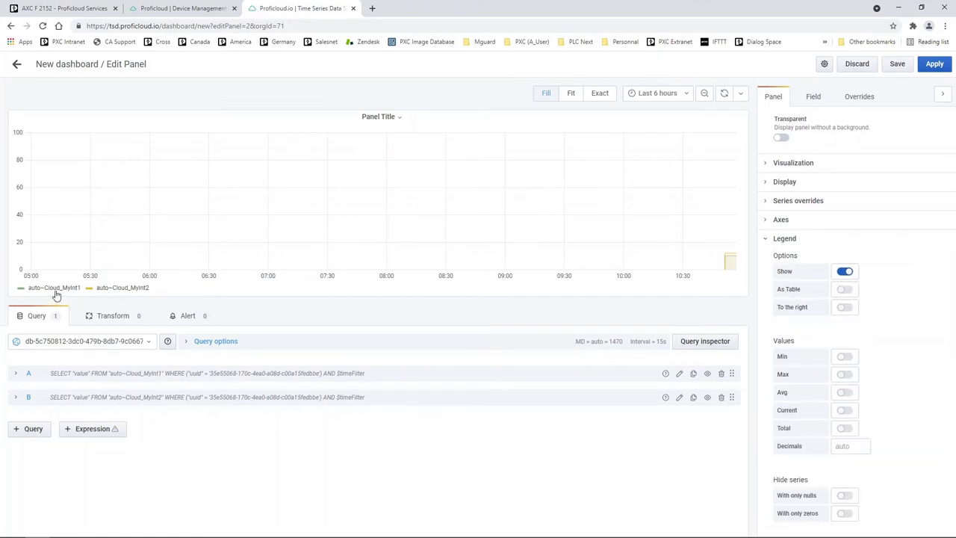
Step: Turn on As Table in the legend and enable the Min, Max, Avg and Current values
left_click(845, 290)
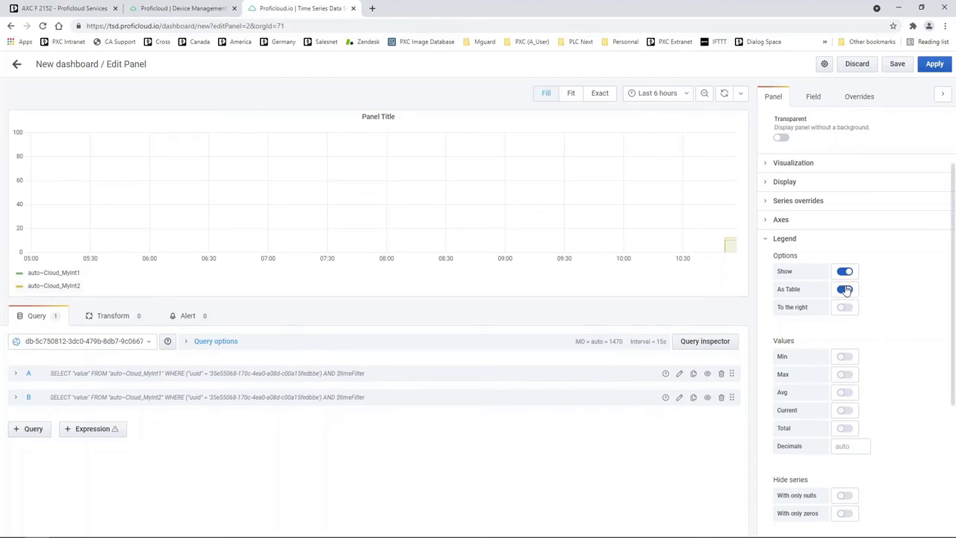
left_click(844, 357)
left_click(845, 374)
left_click(845, 393)
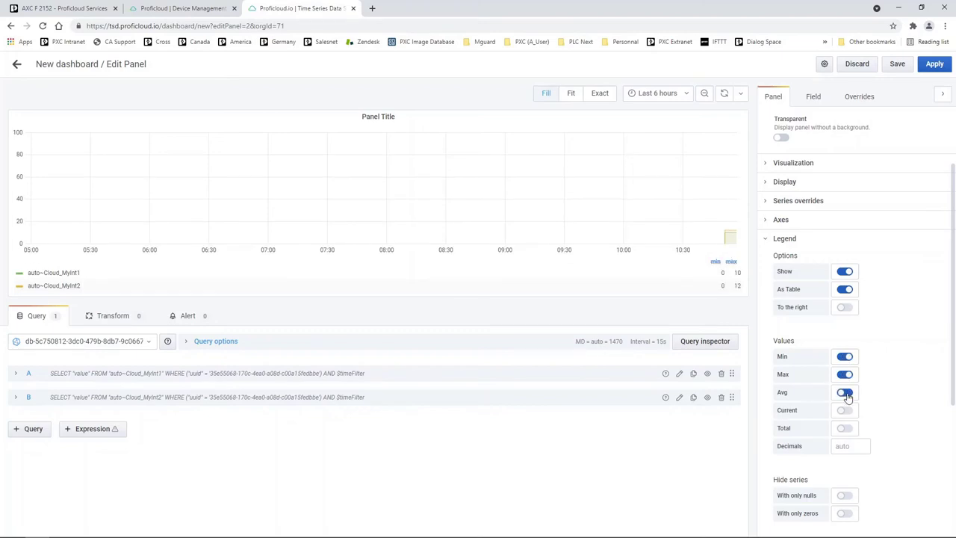
left_click(845, 410)
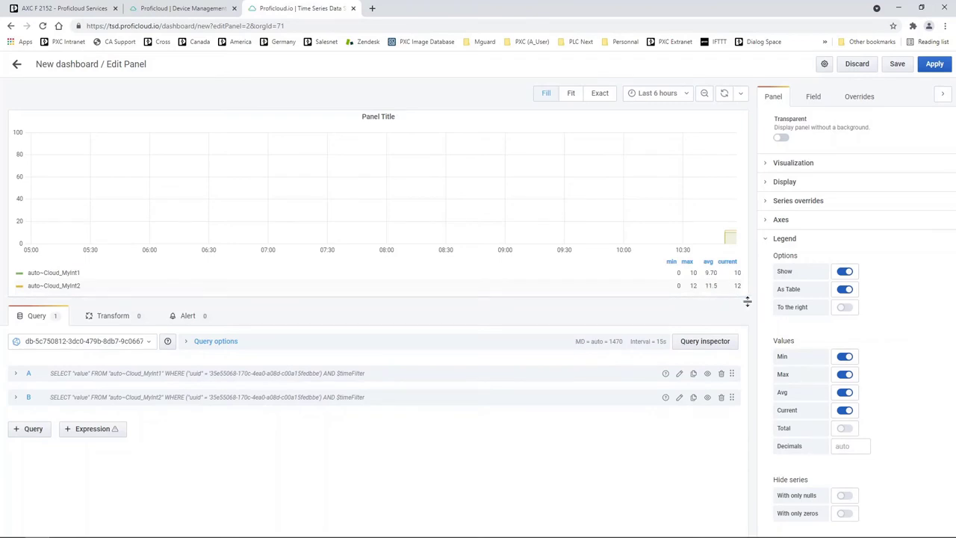
scroll(803, 333, "down", 3)
scroll(804, 334, "down", 2)
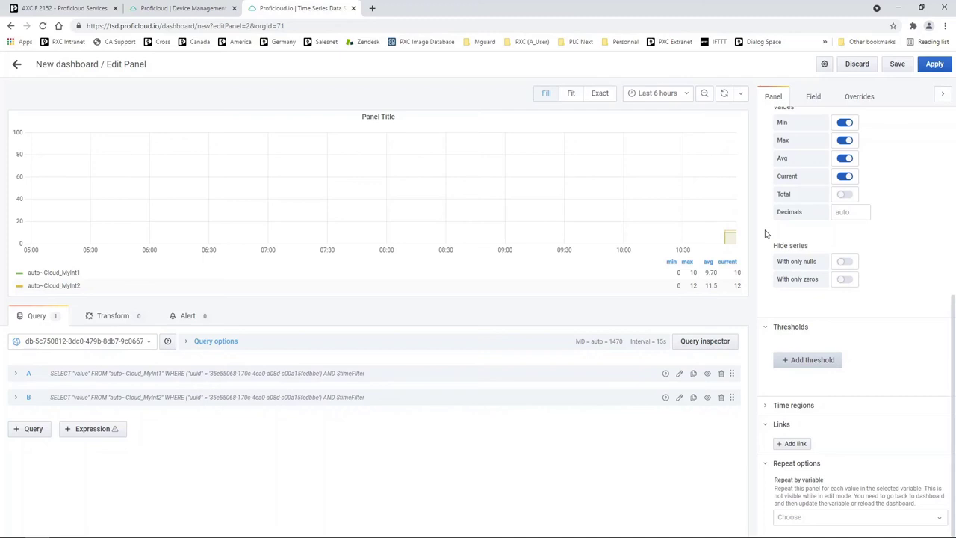
left_click(764, 330)
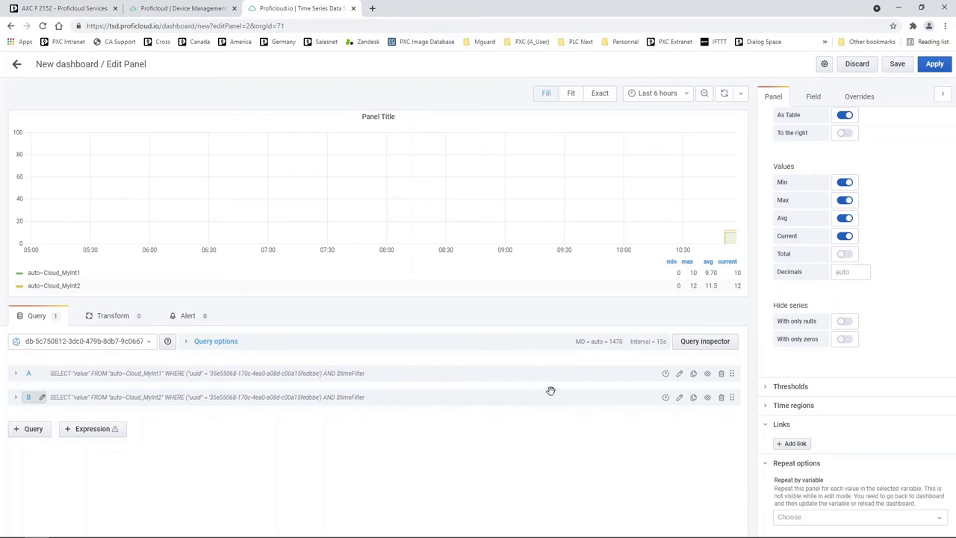
scroll(820, 337, "up", 4)
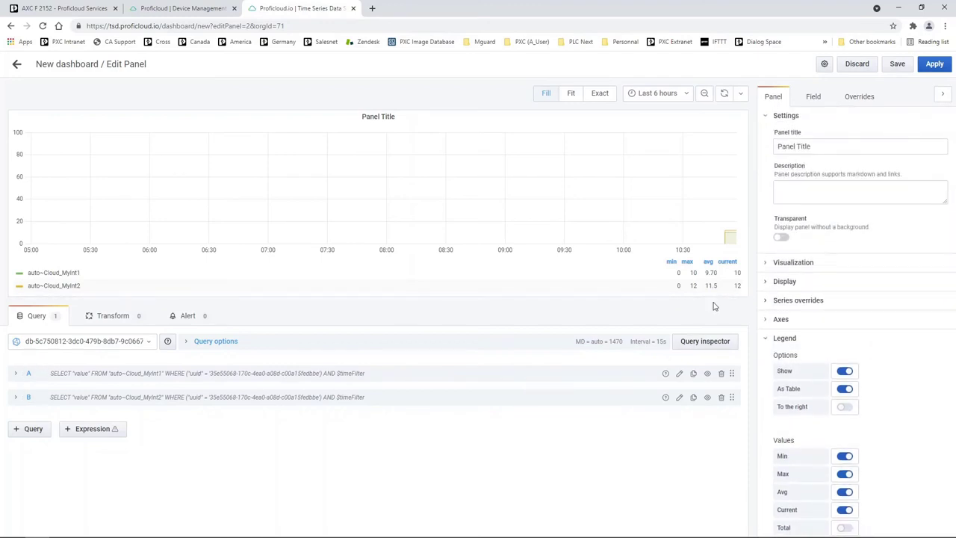
Step: Apply the legend changes to the dashboard and reopen the panel for editing
left_click(935, 64)
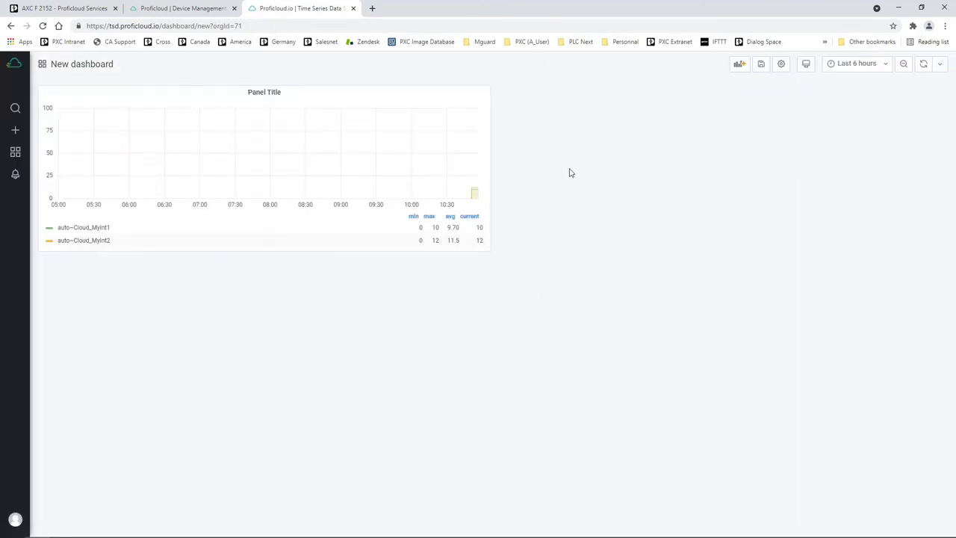
left_click(266, 94)
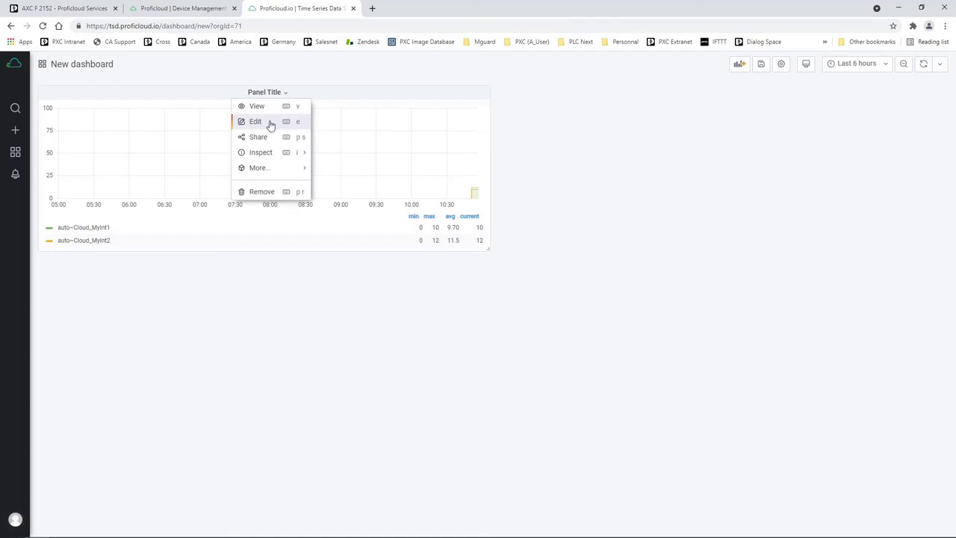
left_click(256, 122)
Step: Retitle the panel 'Graph' and apply it back to the dashboard
double_click(803, 146)
left_click_drag(790, 146, 775, 146)
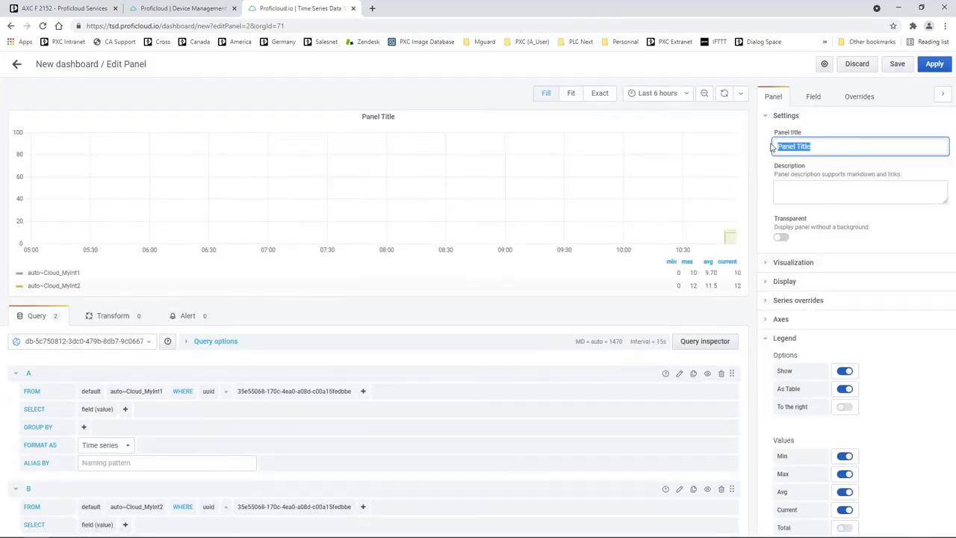
type("Graph")
left_click(831, 187)
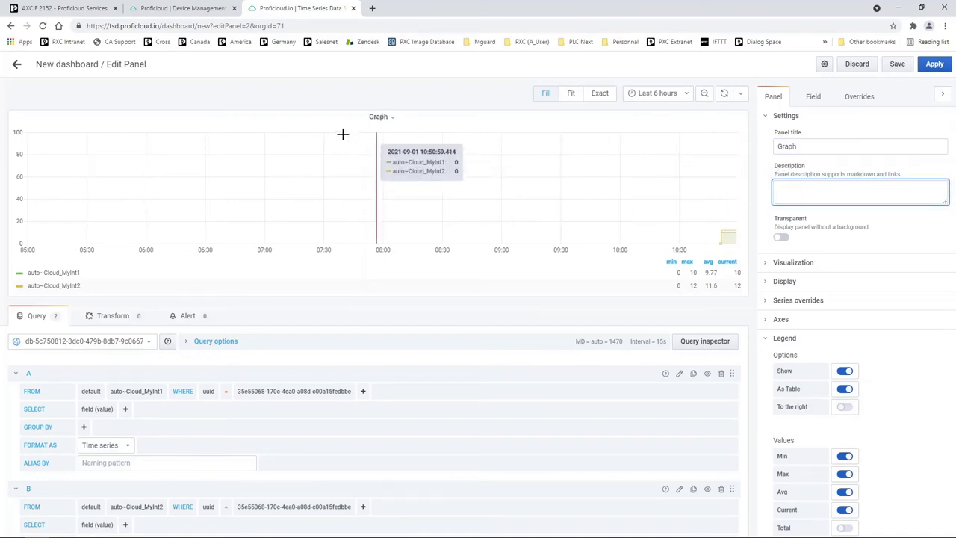
left_click(934, 64)
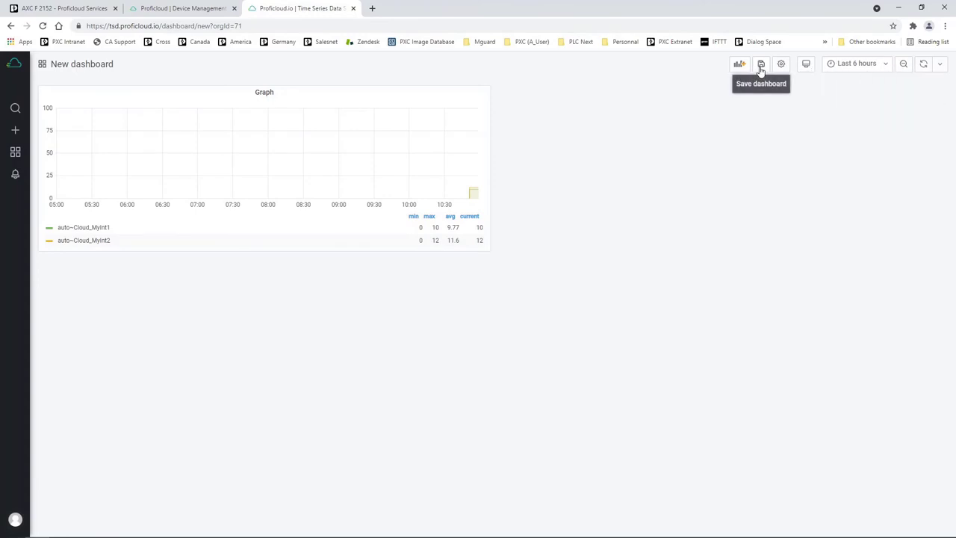
Step: Set the dashboard time range to Last 1 hour and refresh the data
left_click(886, 65)
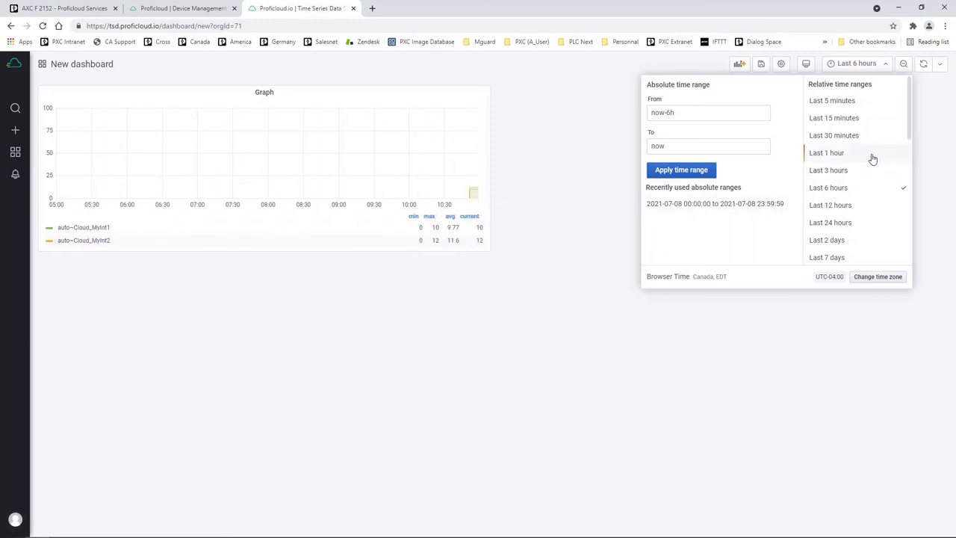
left_click(833, 156)
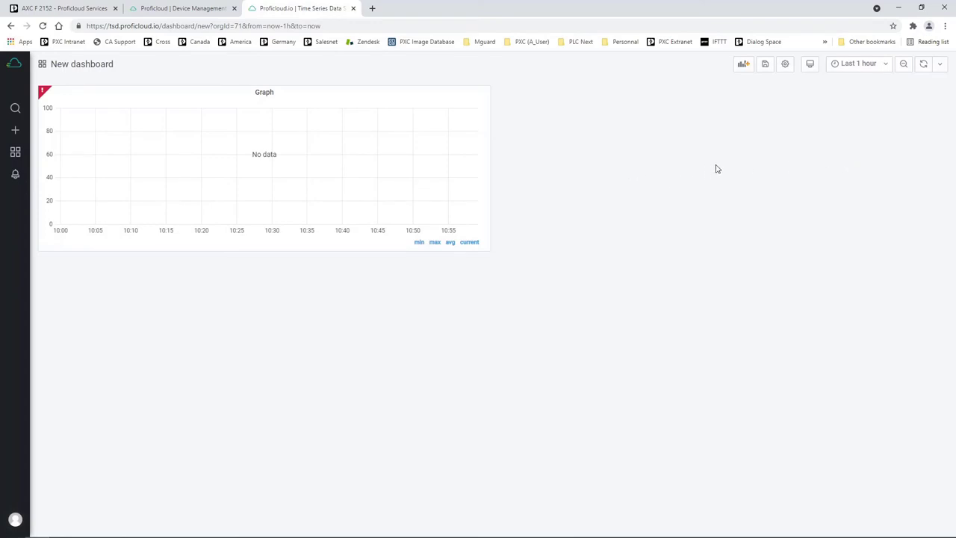
left_click(923, 65)
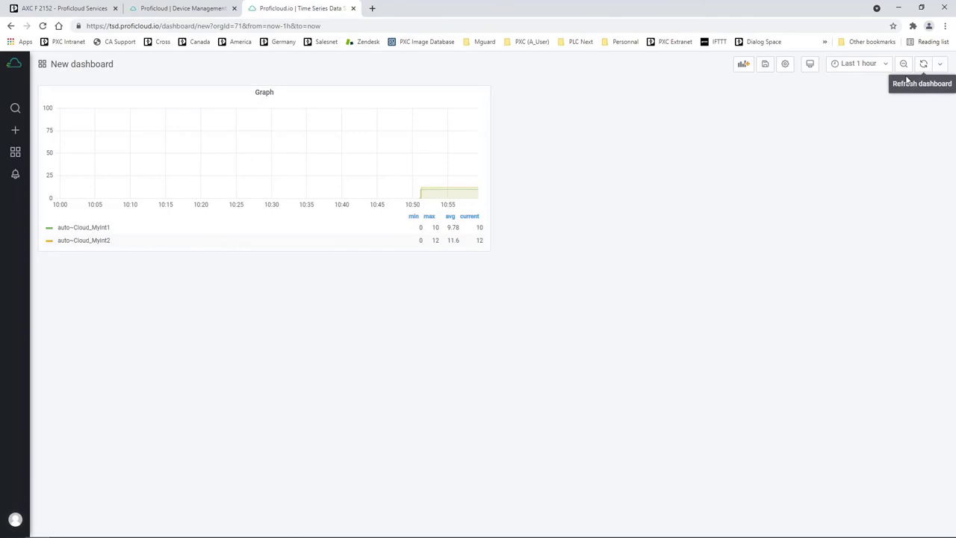
left_click(940, 66)
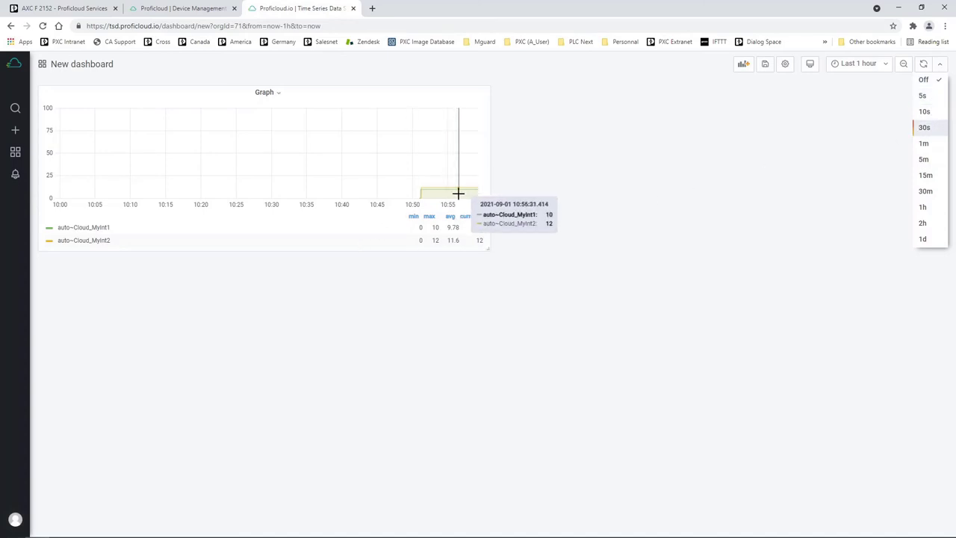
Step: Set the dashboard auto-refresh interval to 5s
left_click(923, 97)
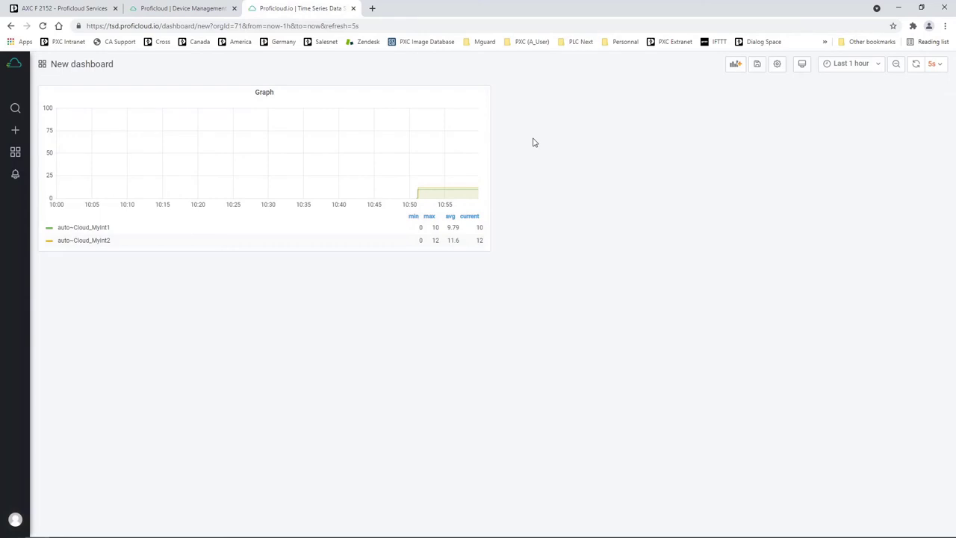
Step: Place a new narrower, taller panel beside the Graph and set its visualization to Gauge
left_click(736, 68)
left_click_drag(145, 92, 650, 93)
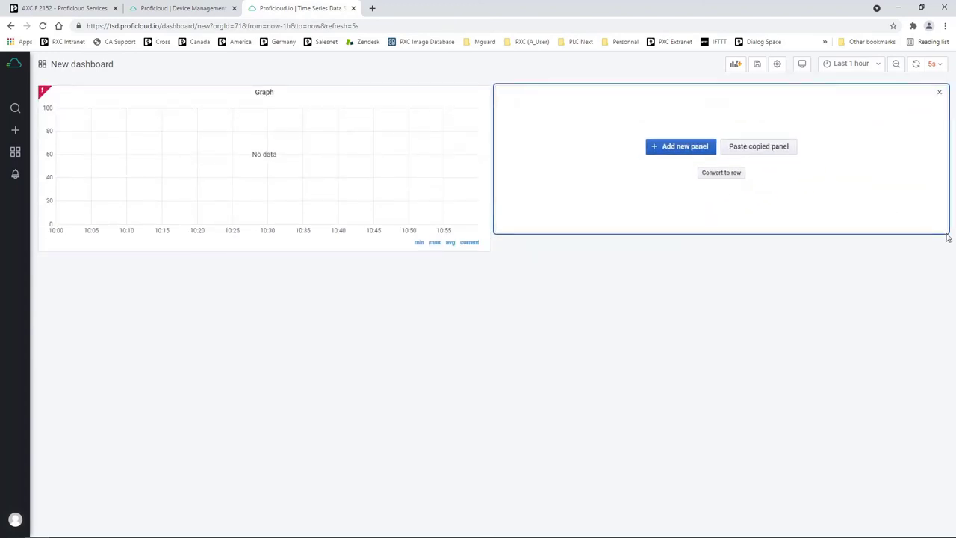
left_click_drag(945, 229, 924, 250)
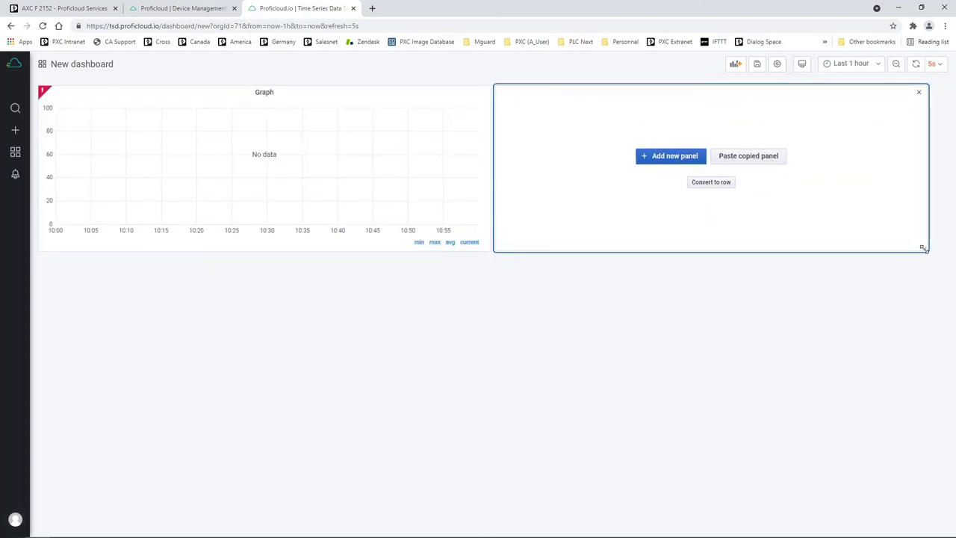
left_click(651, 158)
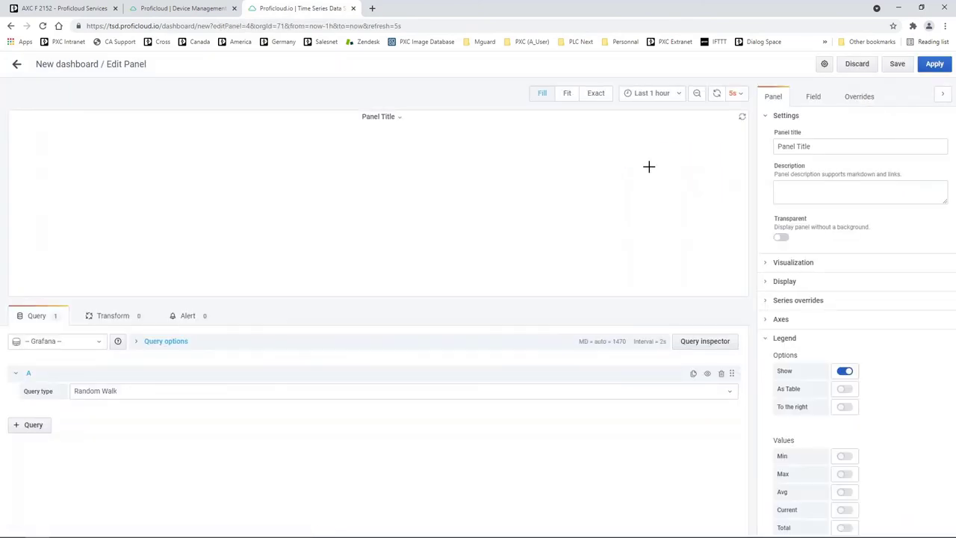
left_click(770, 268)
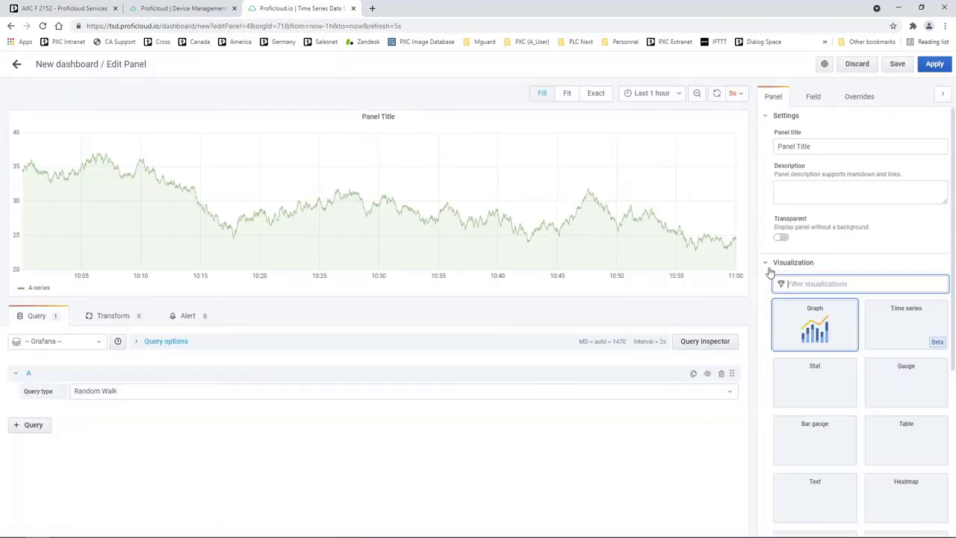
left_click(915, 392)
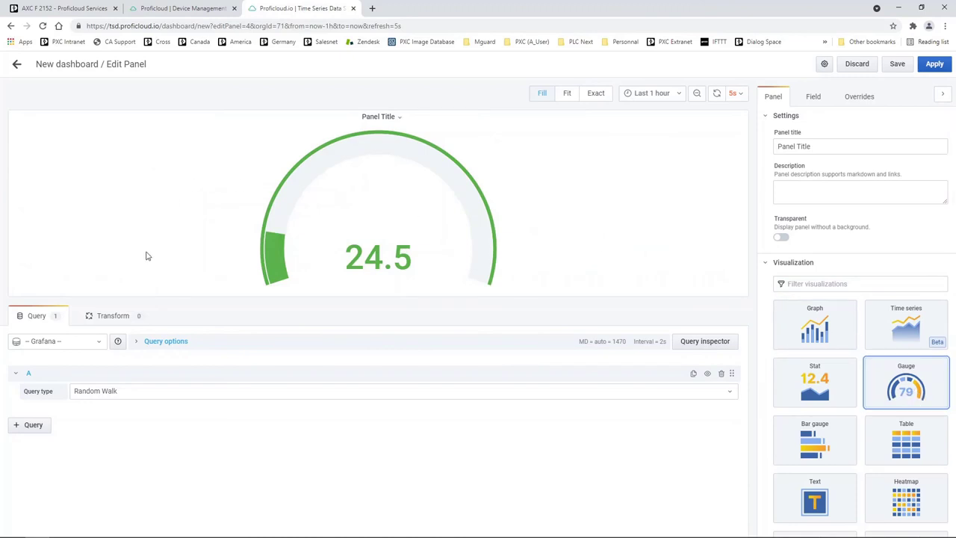
Step: Query auto~Cloud_MyInt1 from the db-5c750812 data source, filtered by the device uuid
left_click(100, 342)
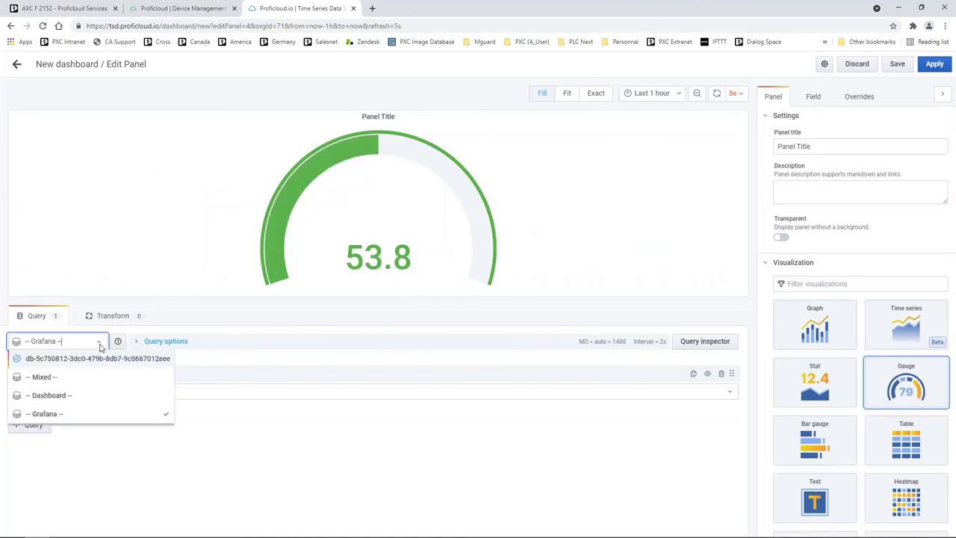
left_click(92, 359)
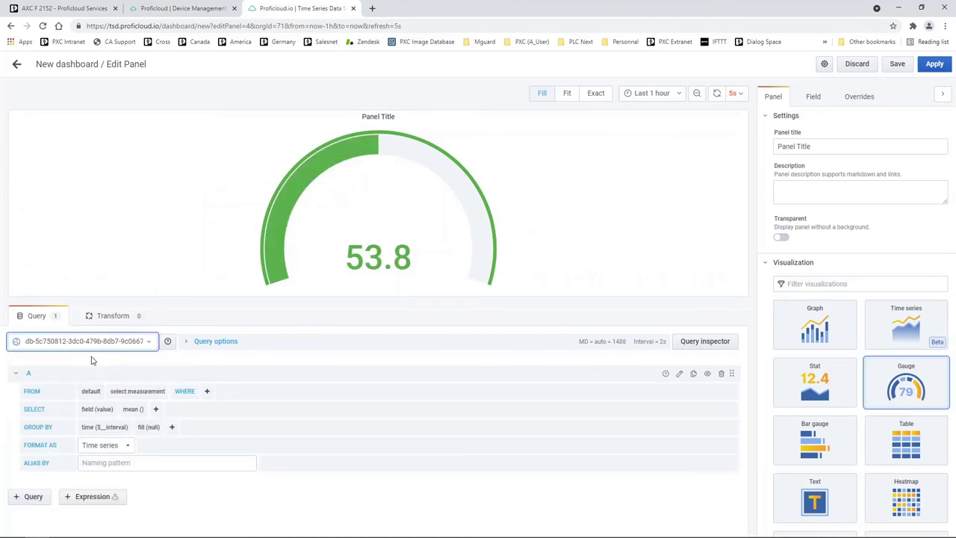
left_click(207, 391)
left_click(216, 407)
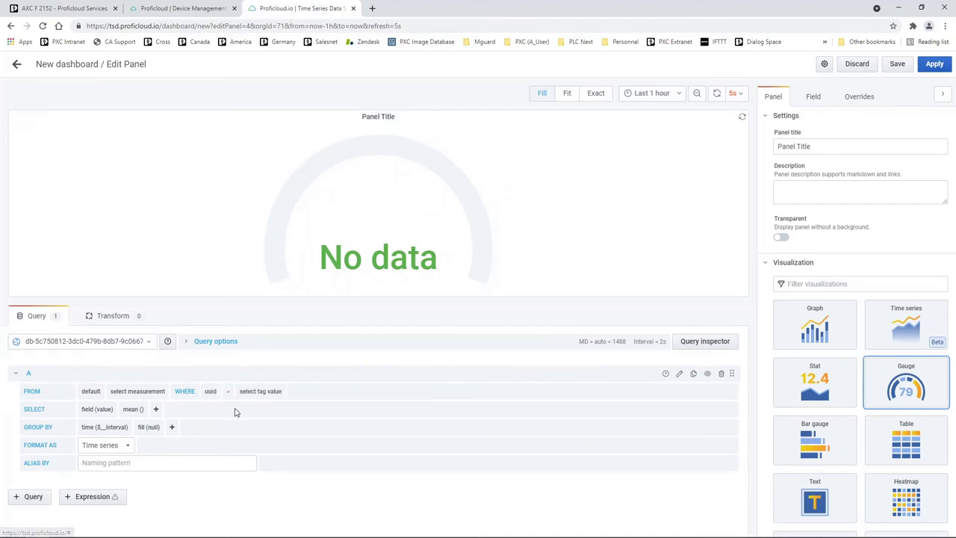
left_click(267, 392)
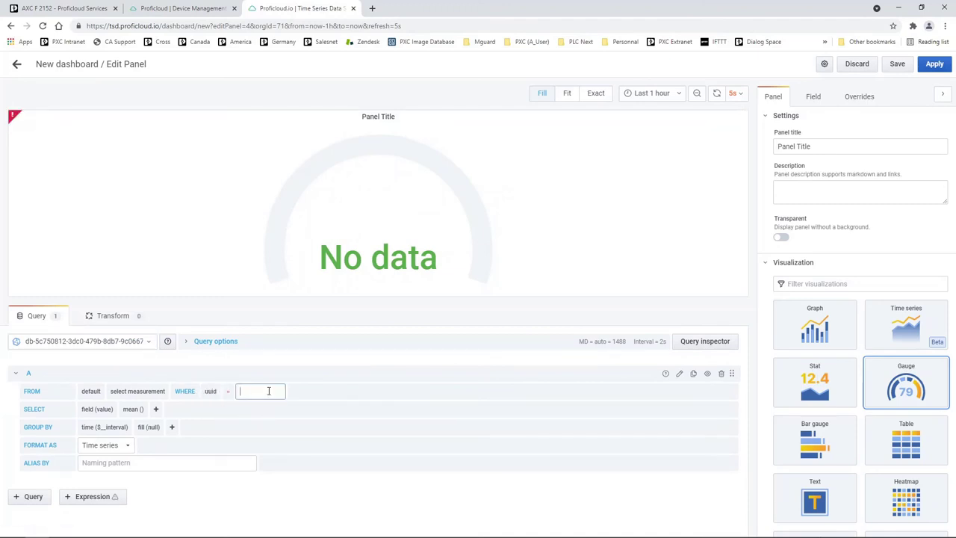
left_click(266, 421)
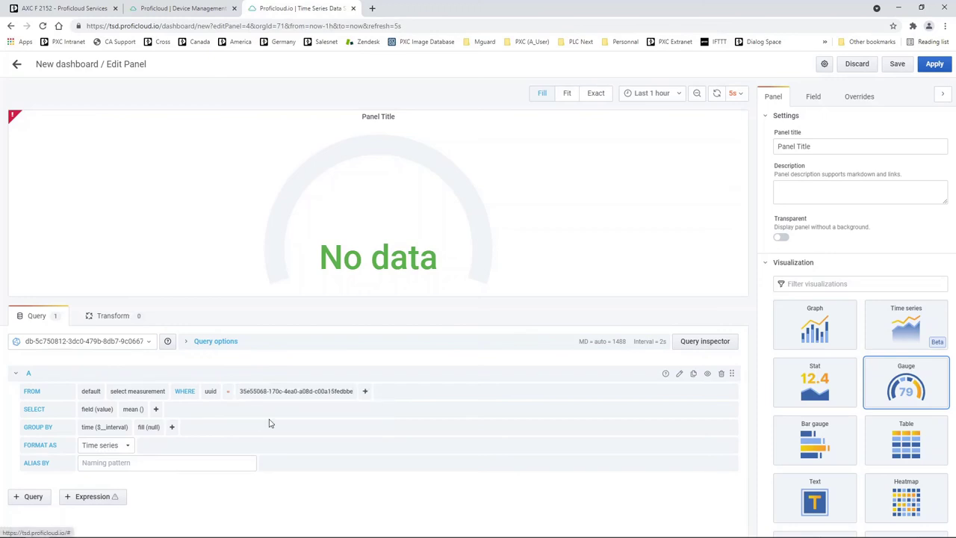
left_click(148, 392)
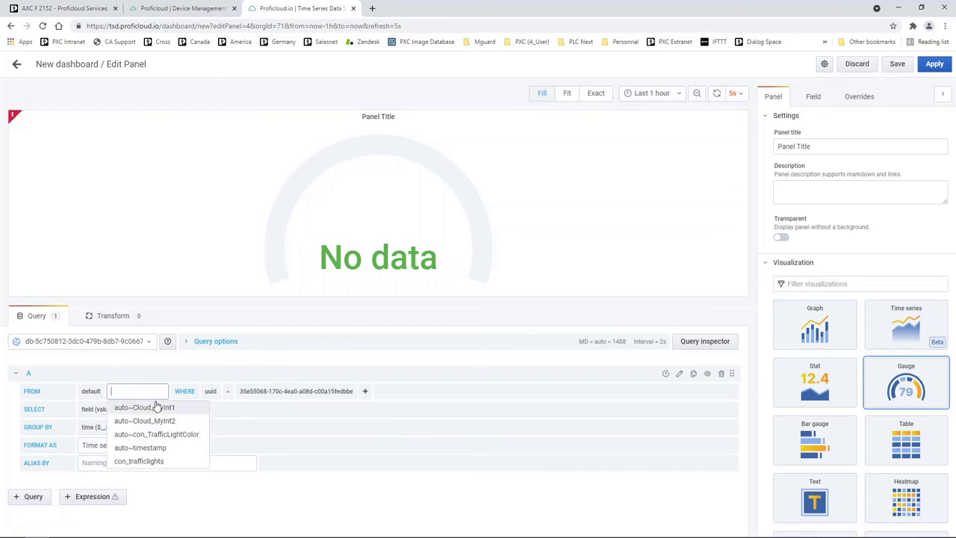
left_click(159, 408)
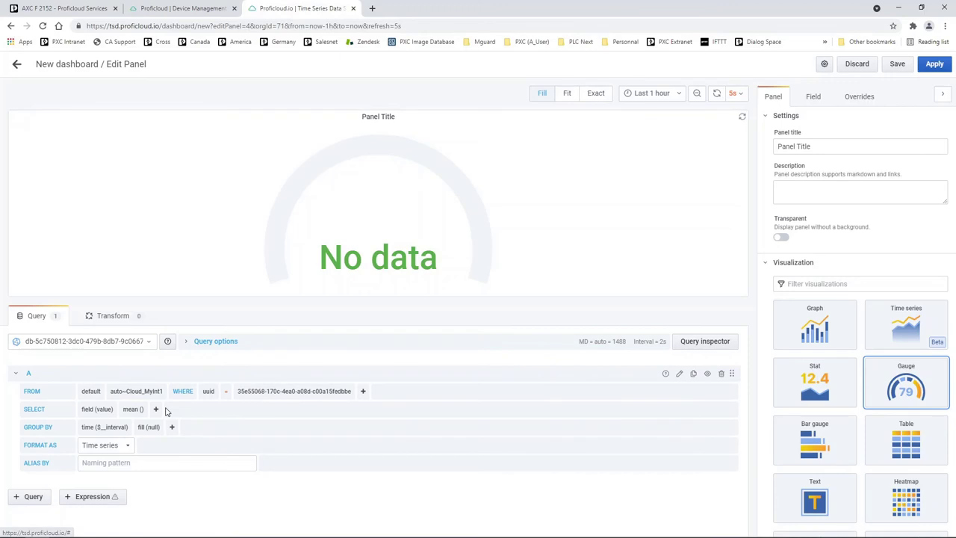
Step: Remove mean() and the time() grouping so the gauge shows raw values
left_click(133, 410)
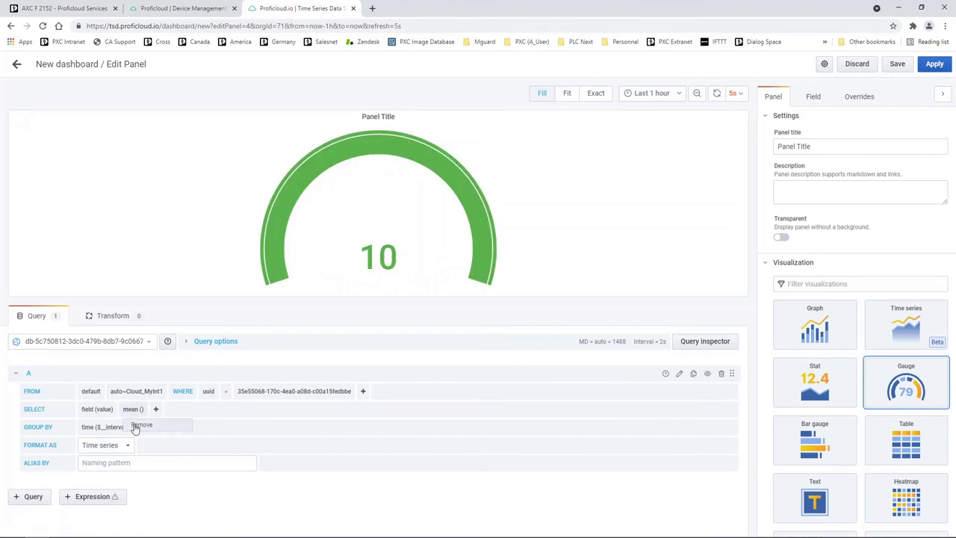
left_click(136, 425)
left_click(105, 426)
left_click(91, 428)
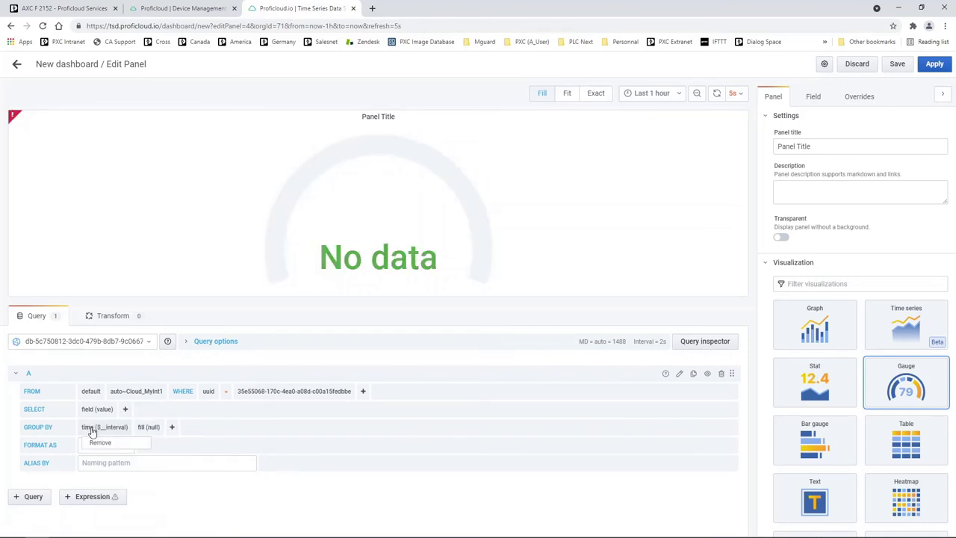
left_click(100, 442)
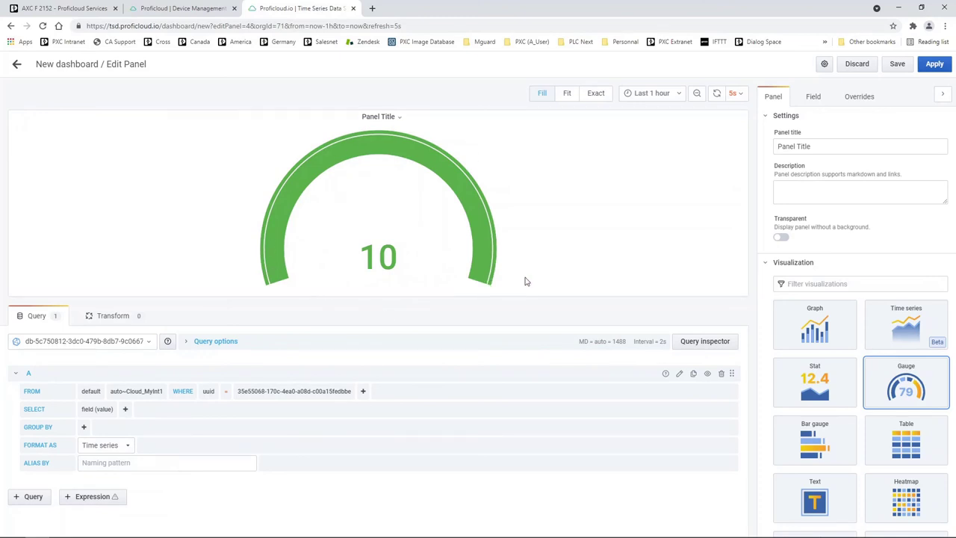
Step: Give the gauge a minimum of 0 and a maximum of 100
left_click(765, 263)
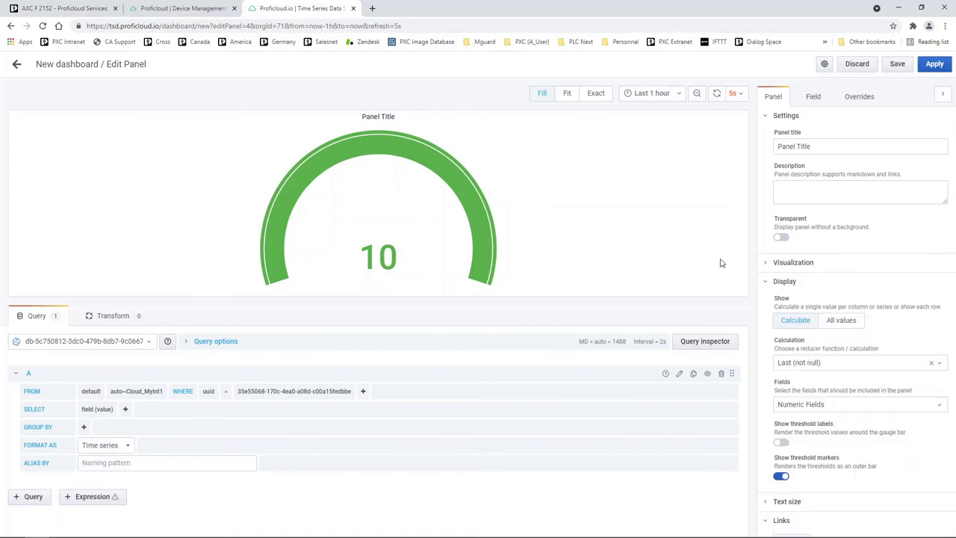
left_click(767, 283)
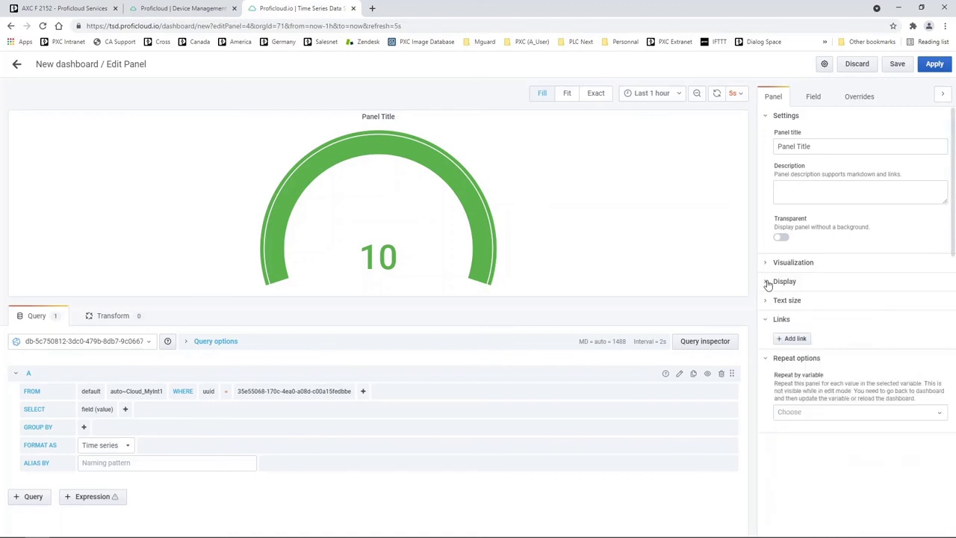
left_click(767, 284)
left_click(767, 283)
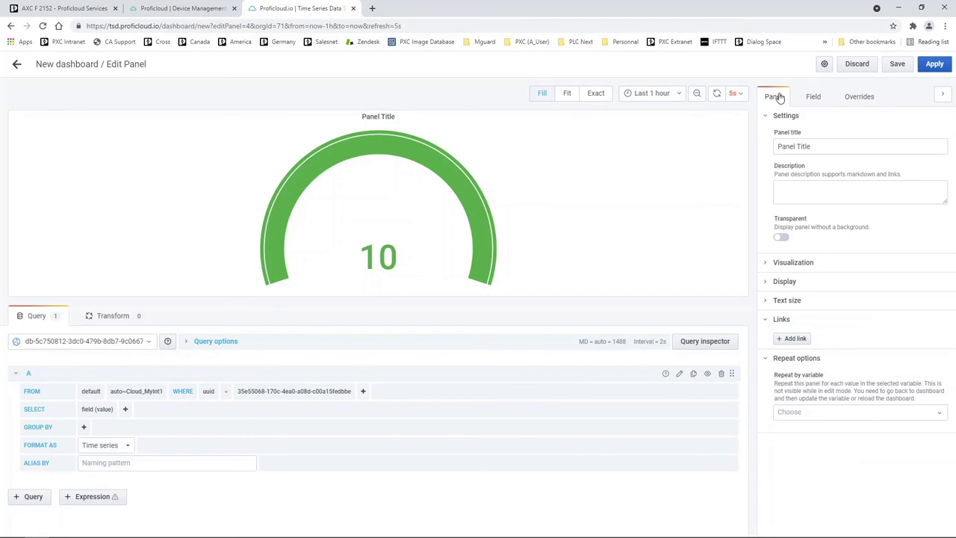
left_click(814, 96)
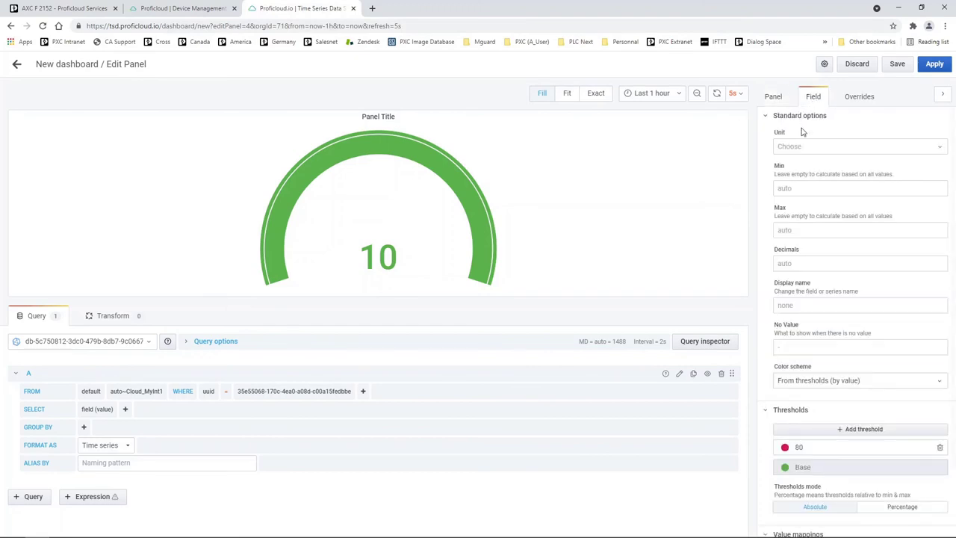
left_click(800, 188)
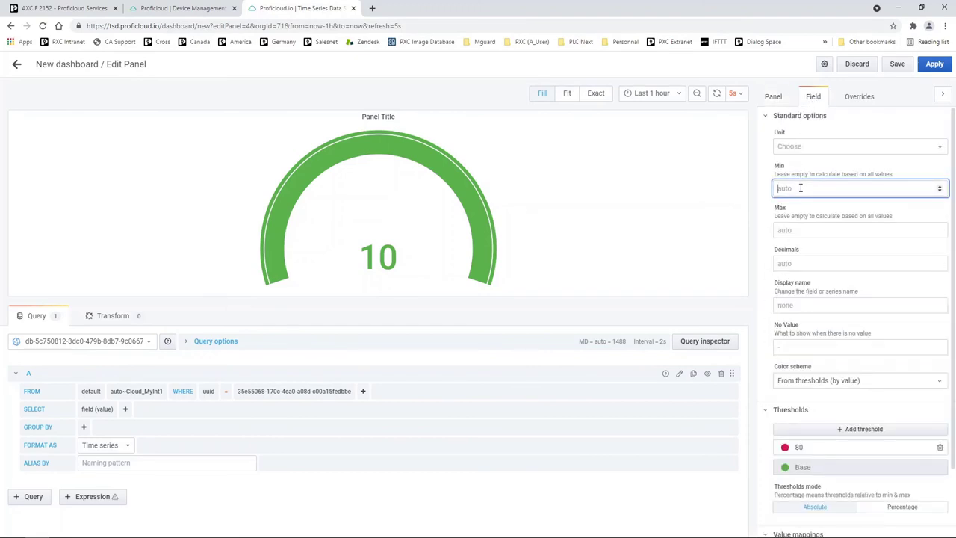
left_click(800, 231)
type("100")
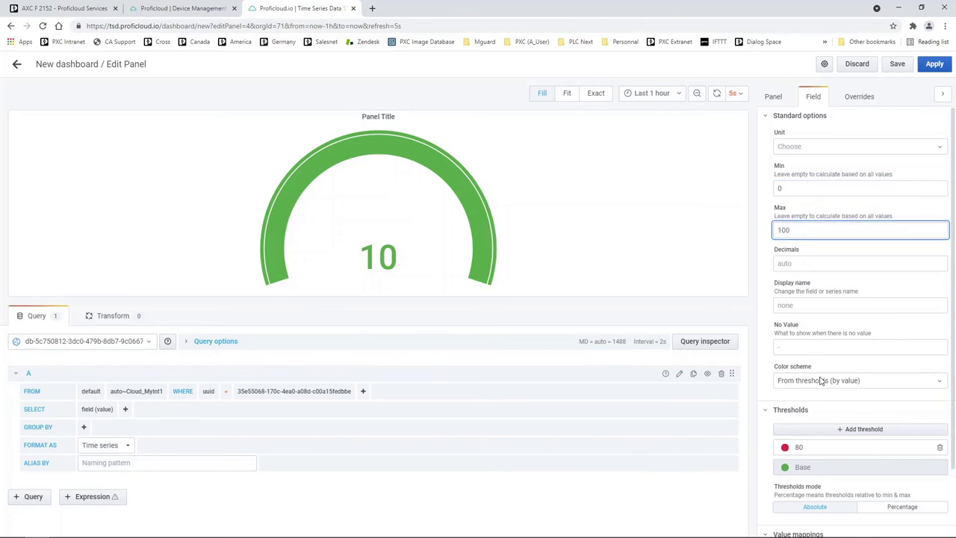
Step: Add a gauge threshold at 50 below the red 80 threshold
scroll(795, 403, "down", 2)
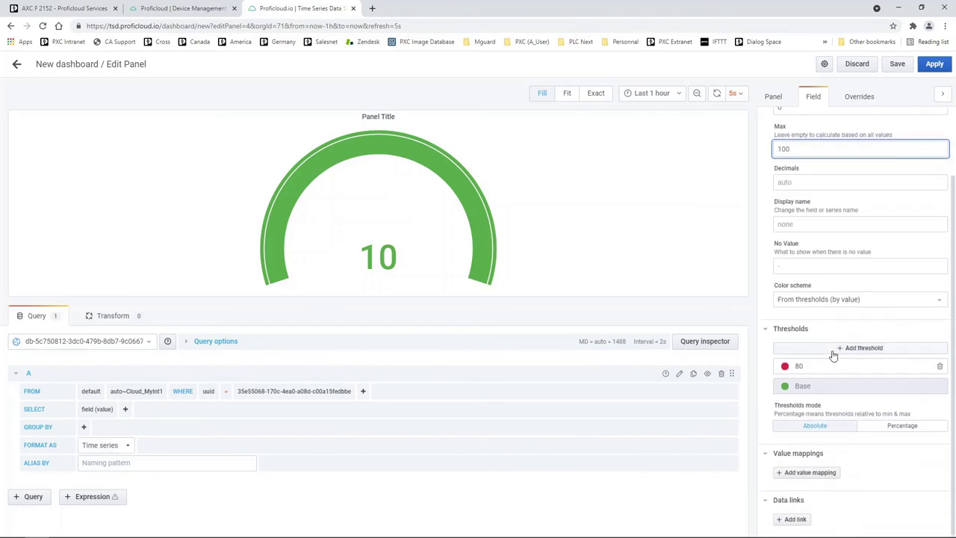
left_click(835, 348)
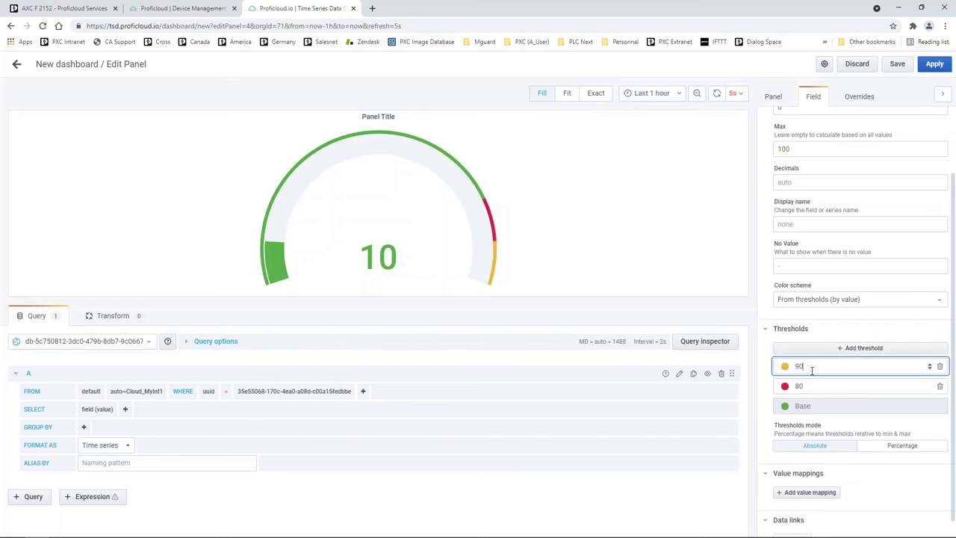
type("50")
left_click(815, 366)
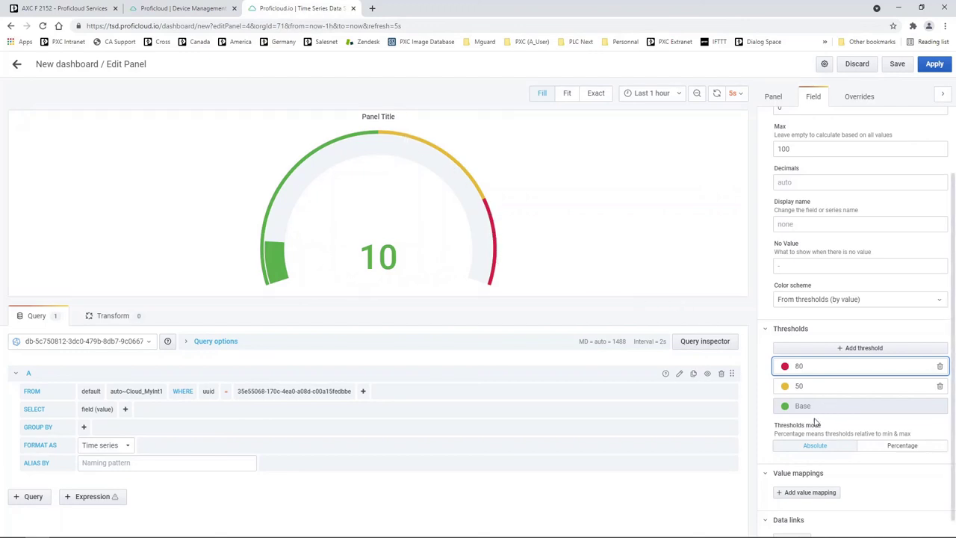
scroll(809, 418, "up", 2)
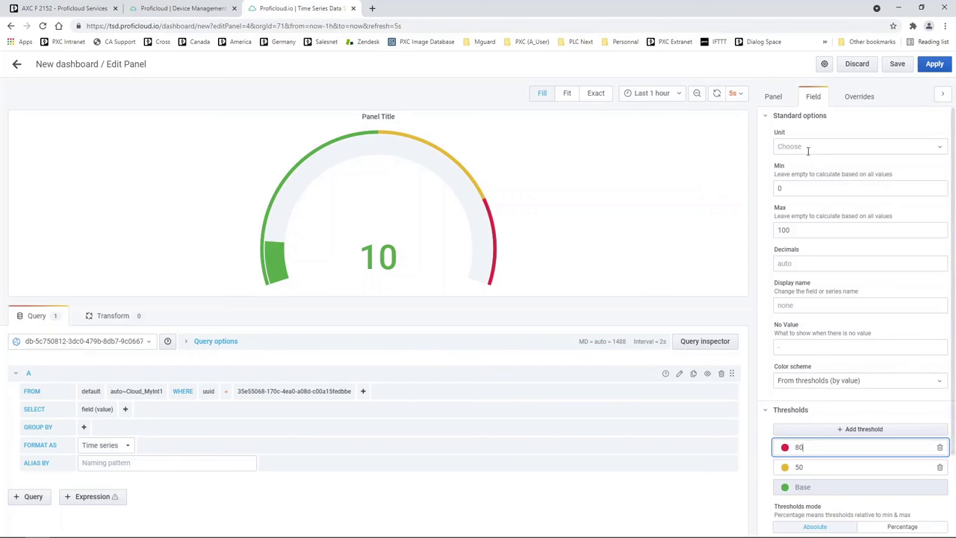
Step: Set the gauge unit to Pressure > PSI so it reads 10psi
left_click(807, 150)
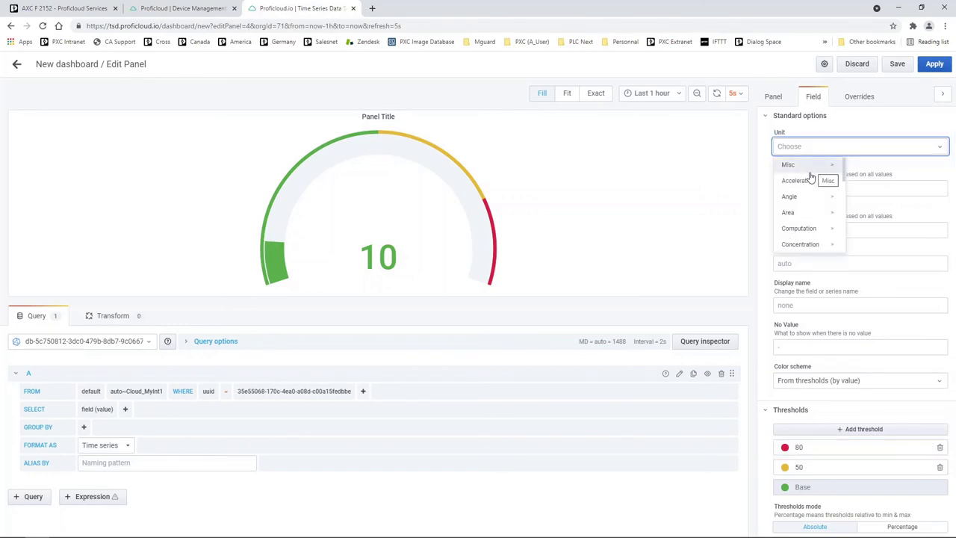
left_click(806, 166)
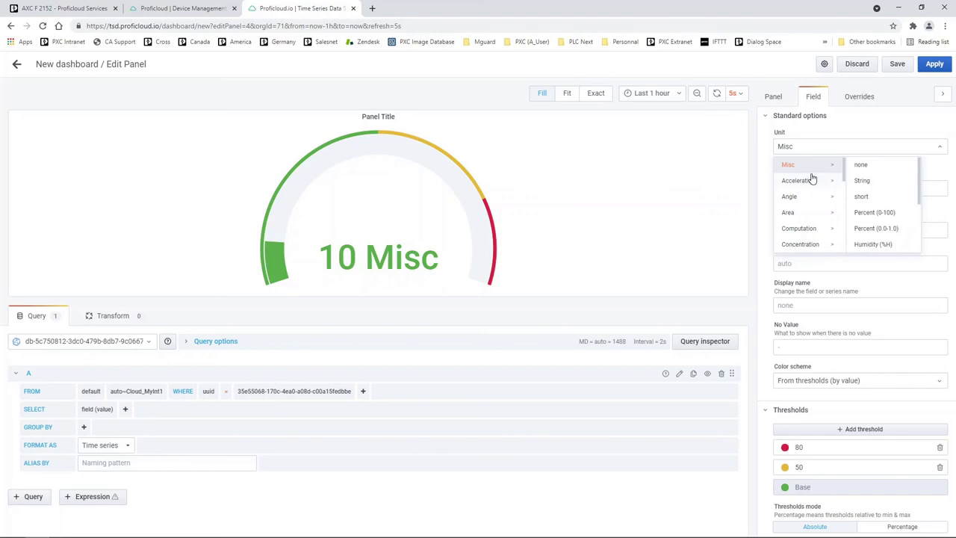
left_click(825, 183)
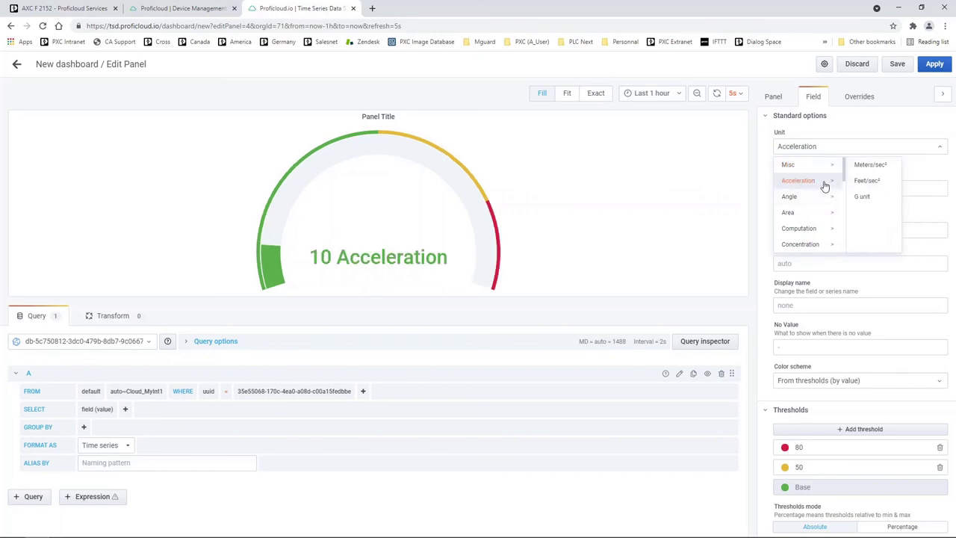
left_click(822, 198)
scroll(812, 214, "down", 5)
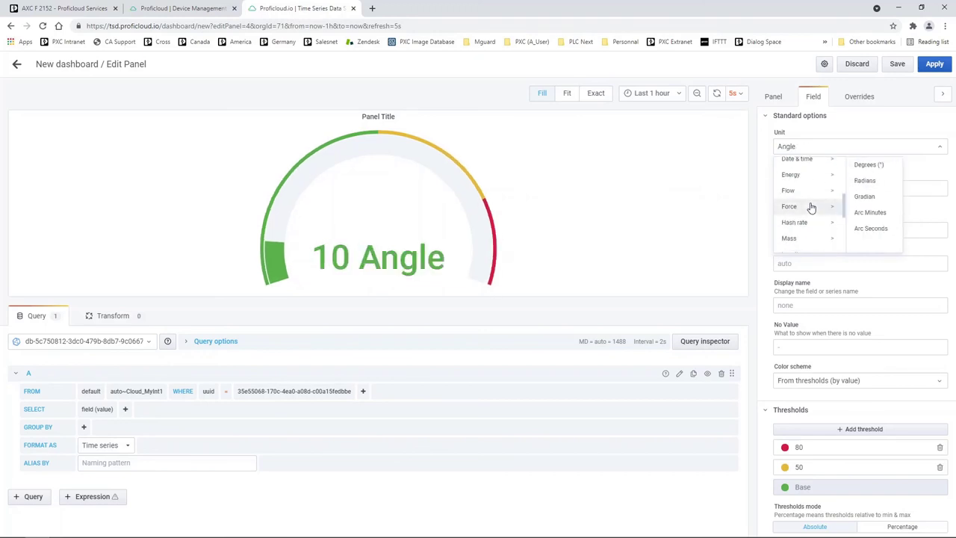
left_click(804, 171)
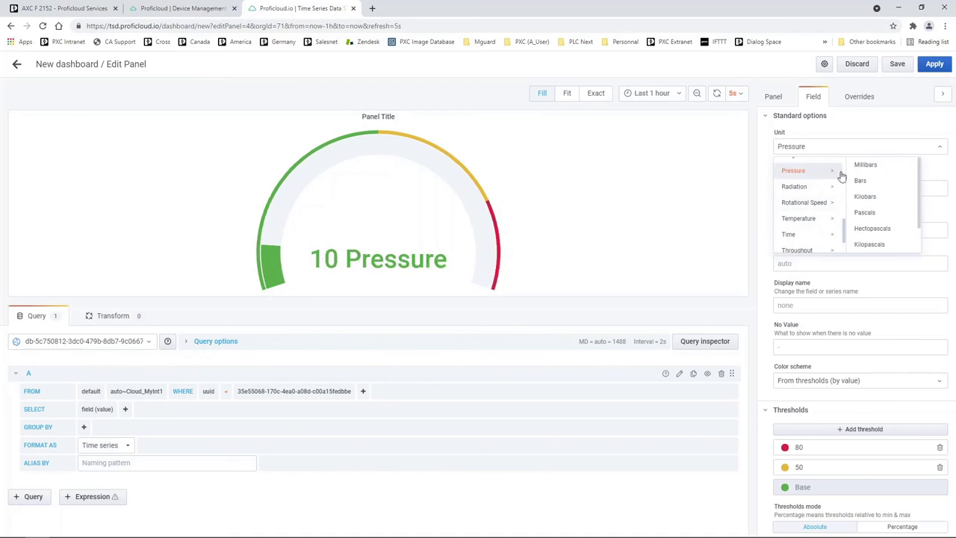
scroll(869, 212, "down", 2)
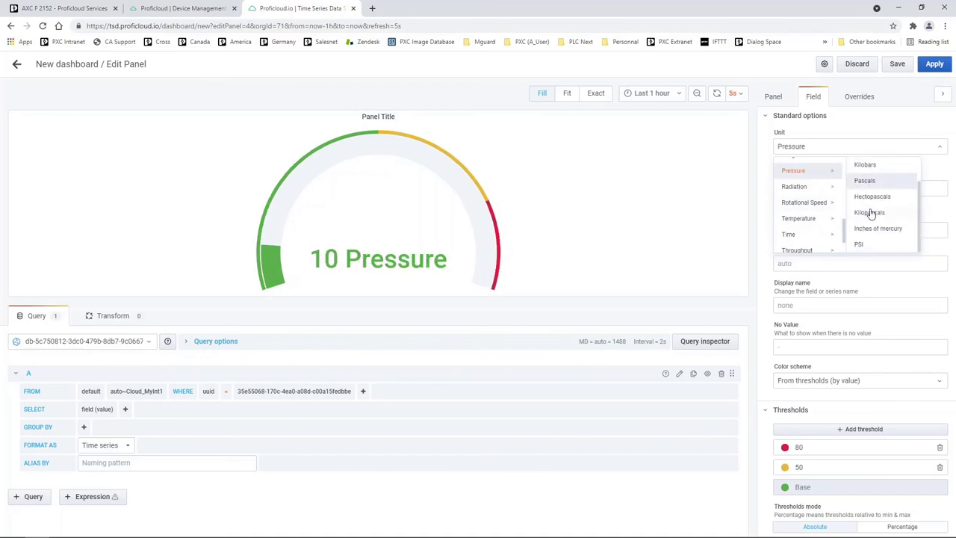
left_click(863, 242)
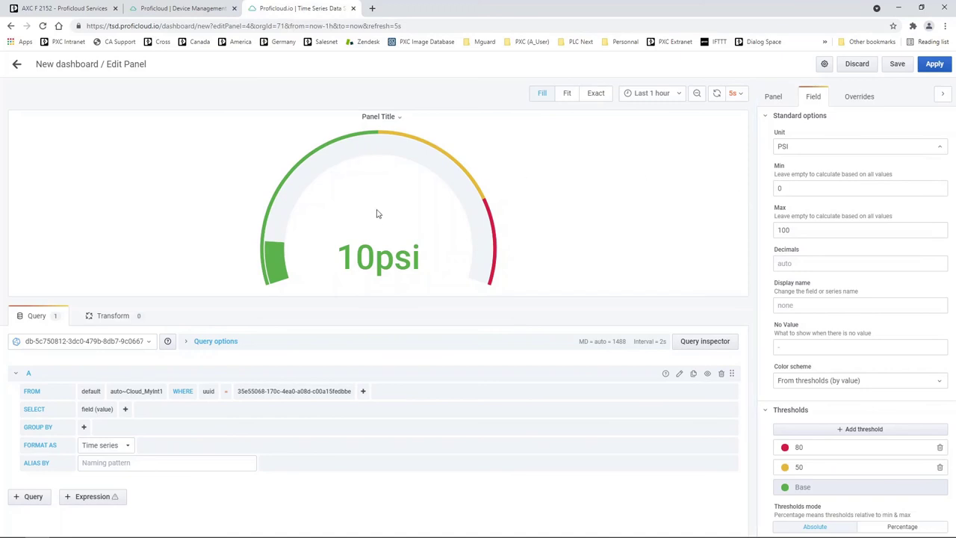
Step: Retitle the gauge panel 'Actual pressure' and apply it, placing it beside the Graph
left_click(774, 97)
left_click_drag(813, 145, 779, 148)
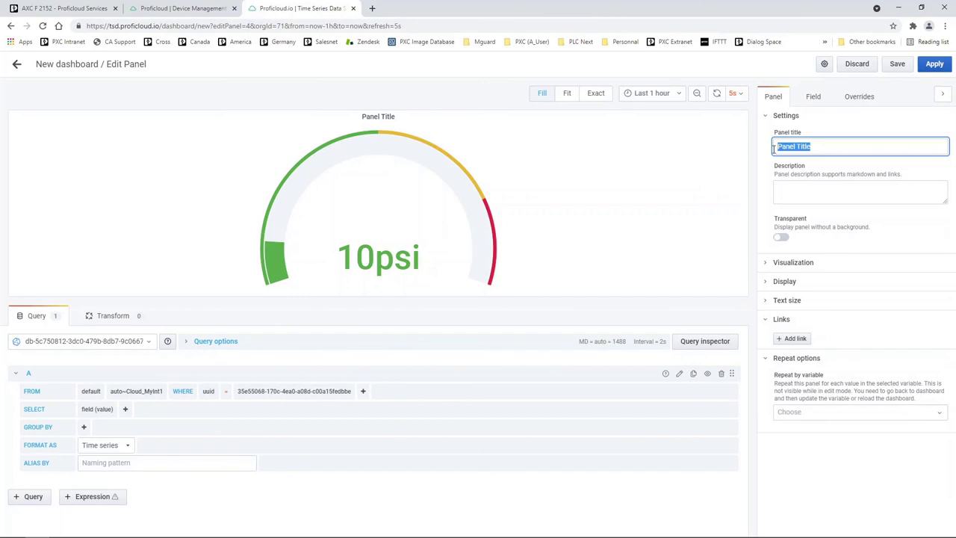
type("Actual pressure")
left_click(815, 191)
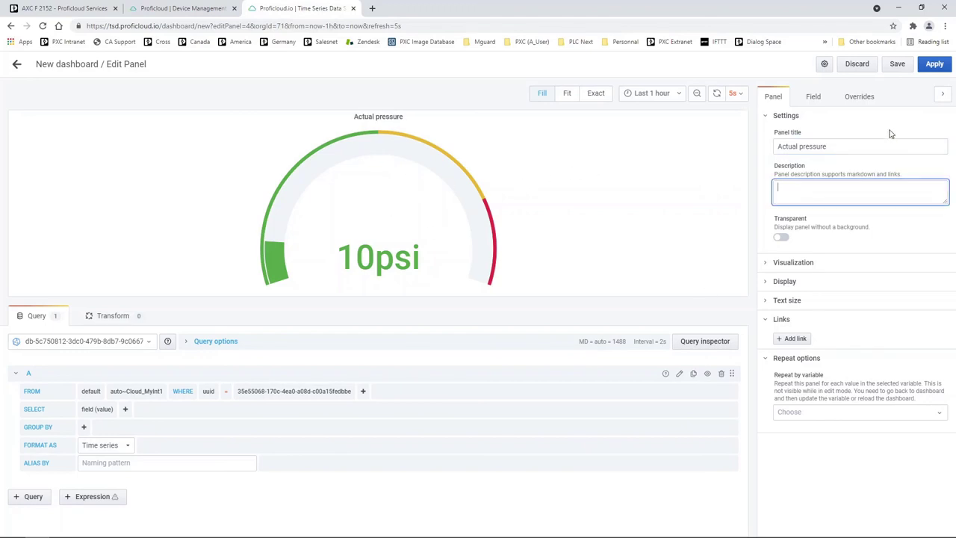
left_click(936, 66)
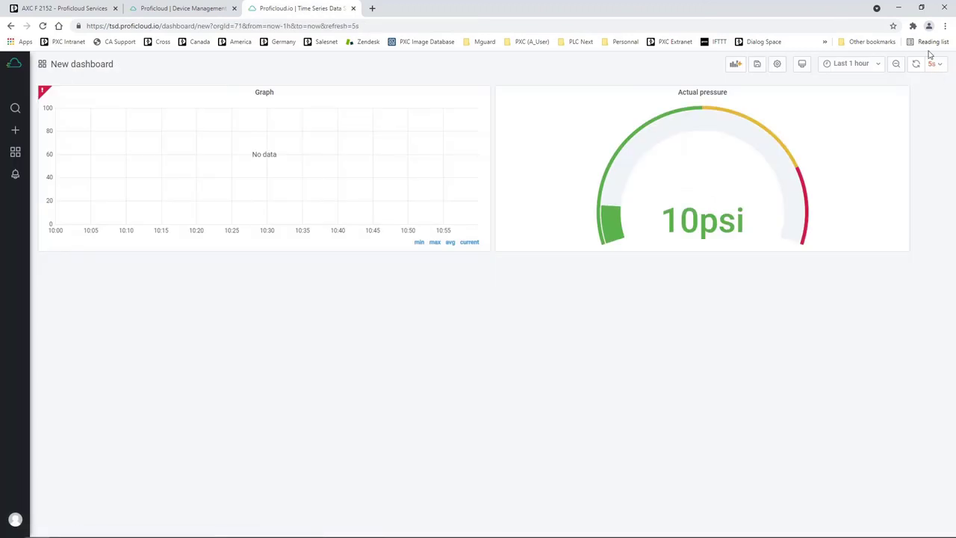
Step: Save the dashboard as 'New dashboard Demo' in the General folder, replacing 'Copy'
left_click(757, 66)
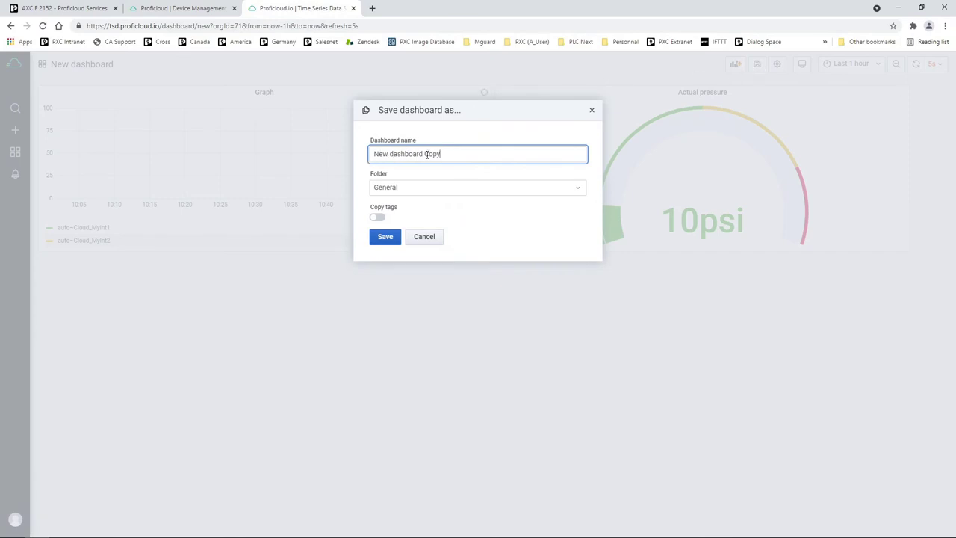
left_click_drag(449, 157, 426, 155)
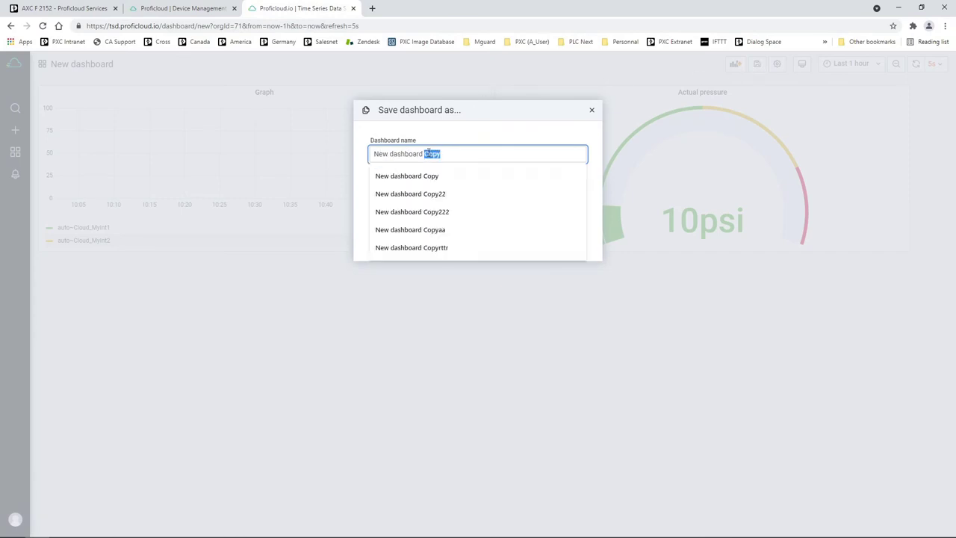
type("Demo")
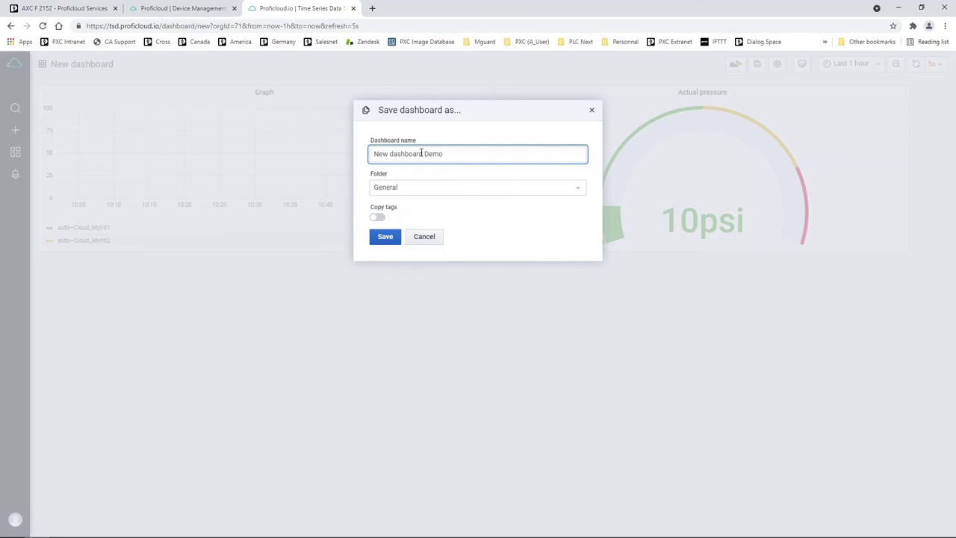
left_click(384, 237)
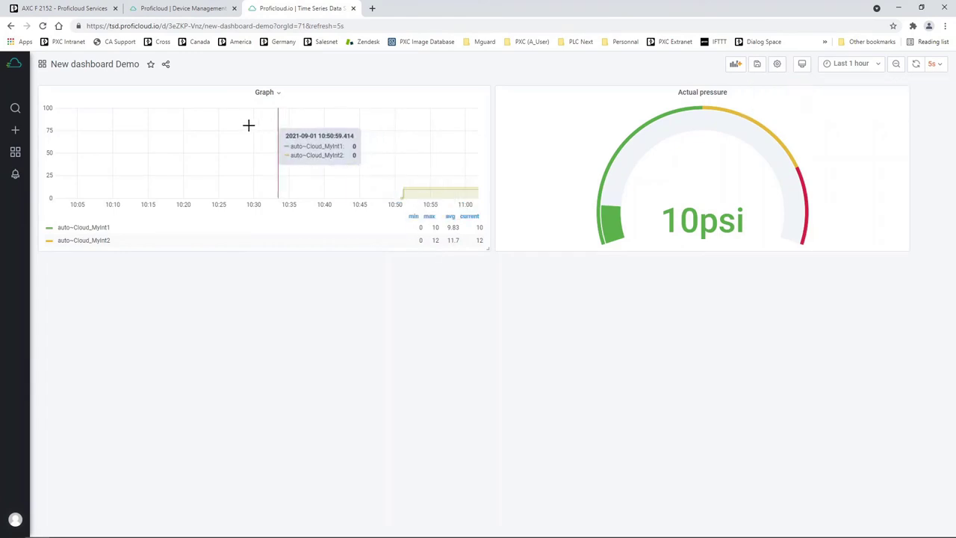
Step: Open Dashboards Manage to list New dashboard Demo and New dashboard 1 under General
mouse_move(15, 152)
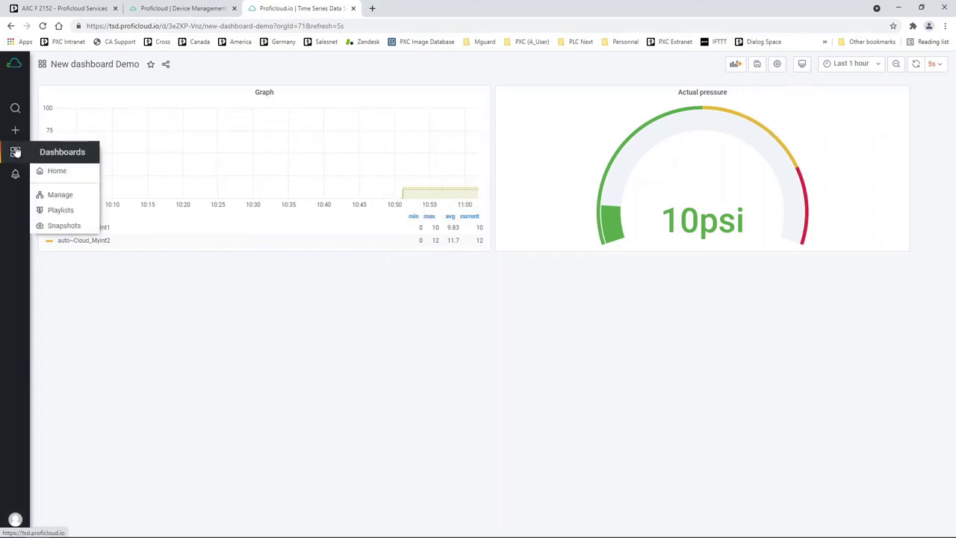
left_click(62, 199)
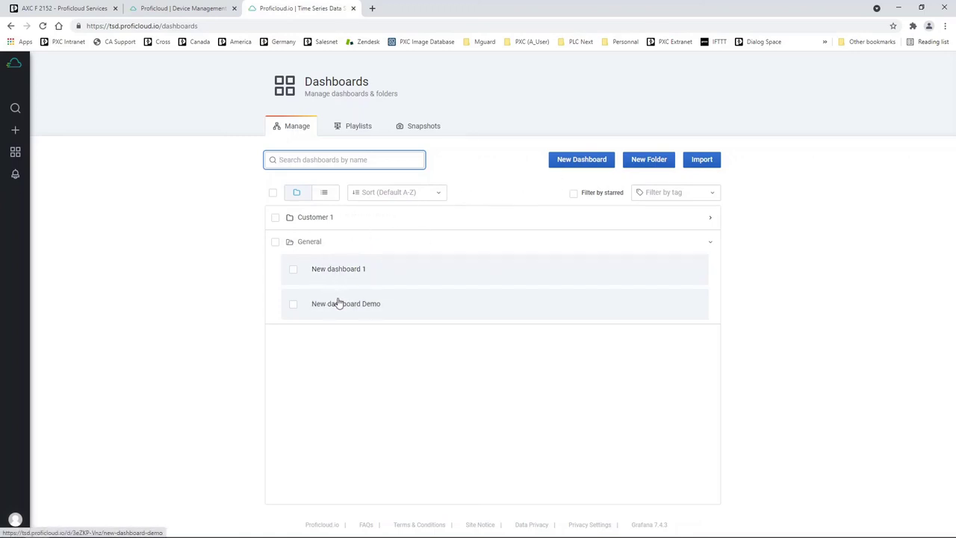
mouse_move(17, 152)
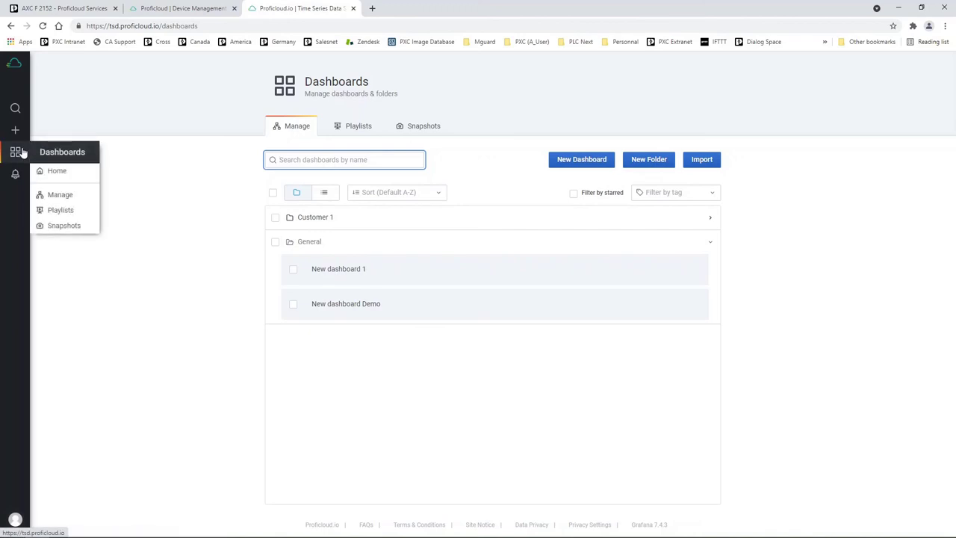
mouse_move(16, 175)
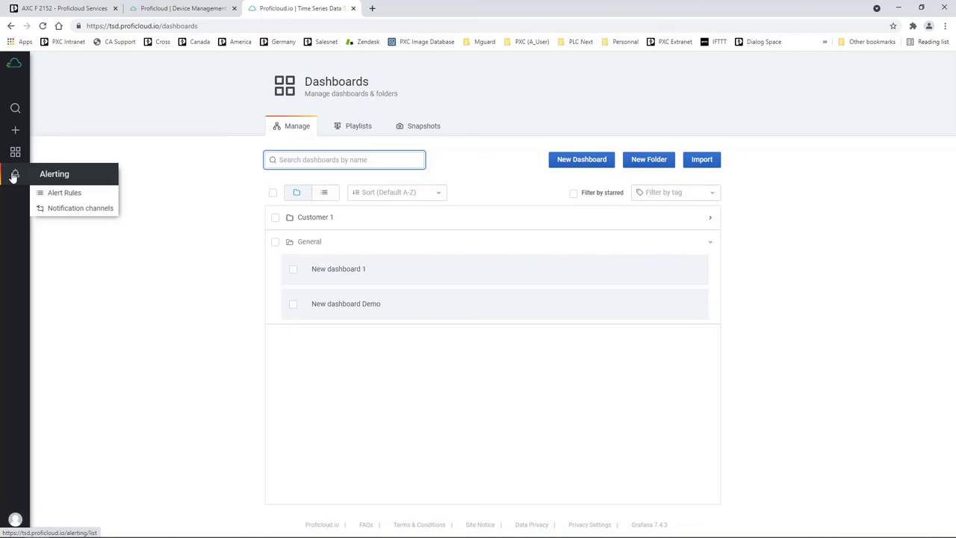
Step: Open user Preferences, then return to the Proficloud Device Management tab listing both PLCs
mouse_move(16, 518)
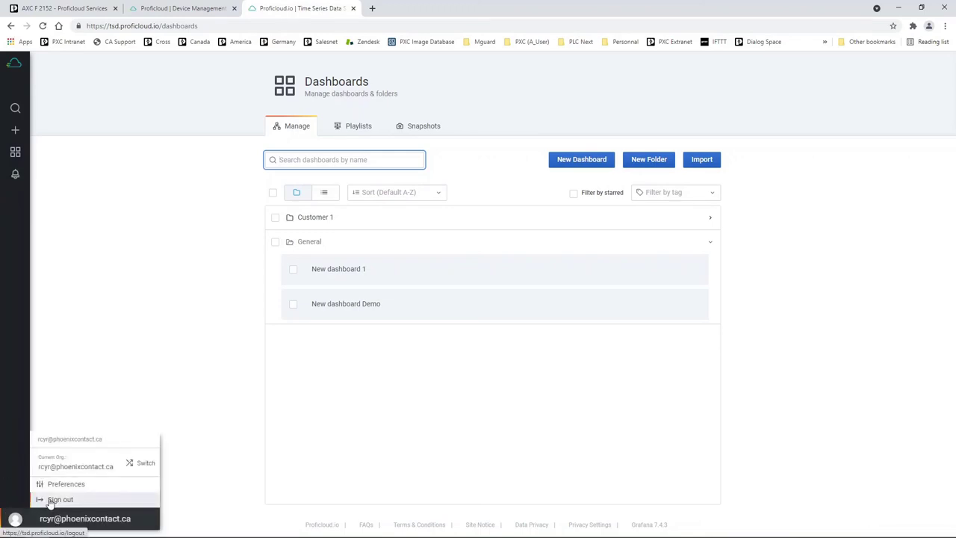
left_click(67, 485)
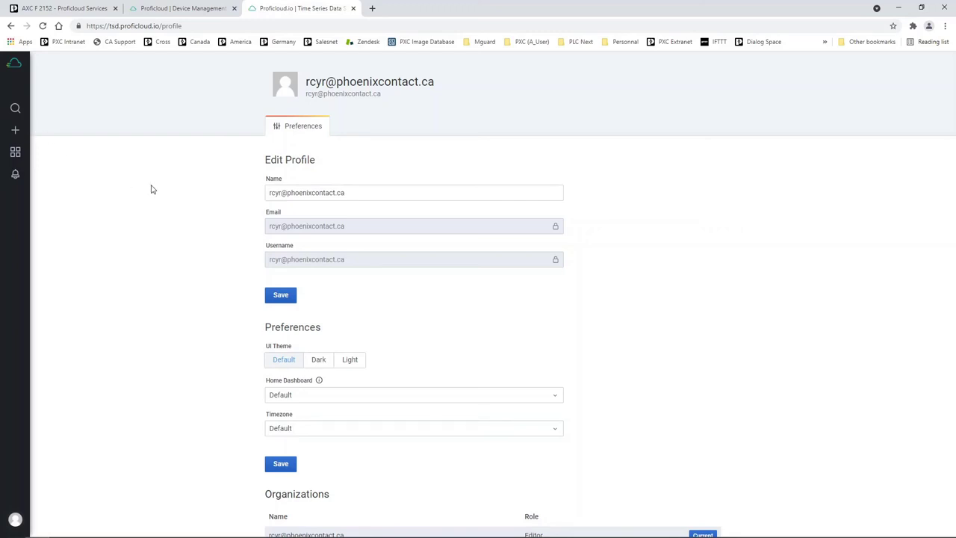
left_click(190, 9)
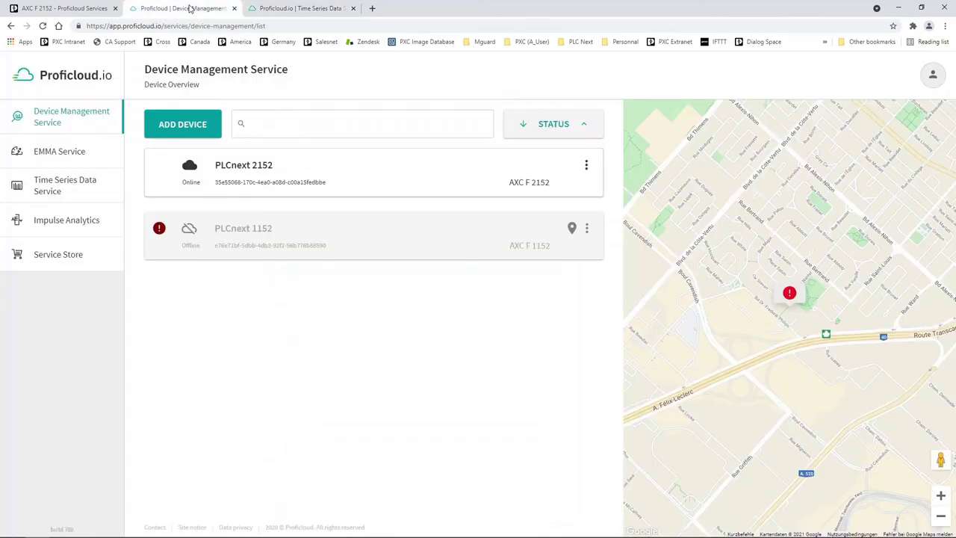